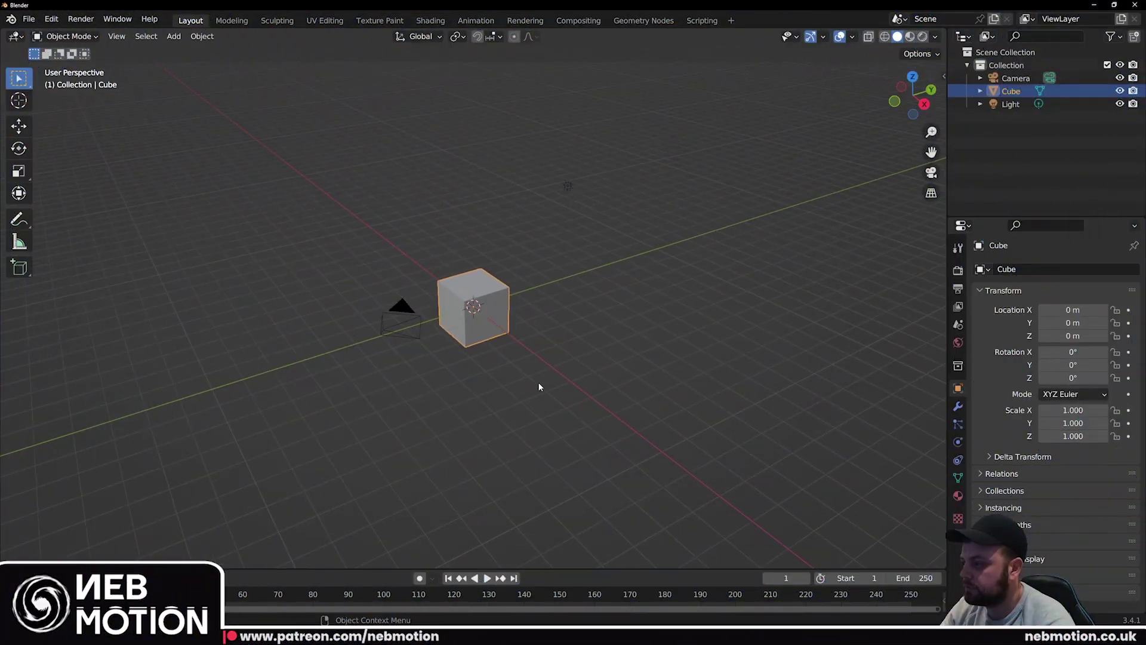
Delete the default cube and add a Bezier curve circle at the origin
middle_click_drag(539, 386, 505, 351)
key("x")
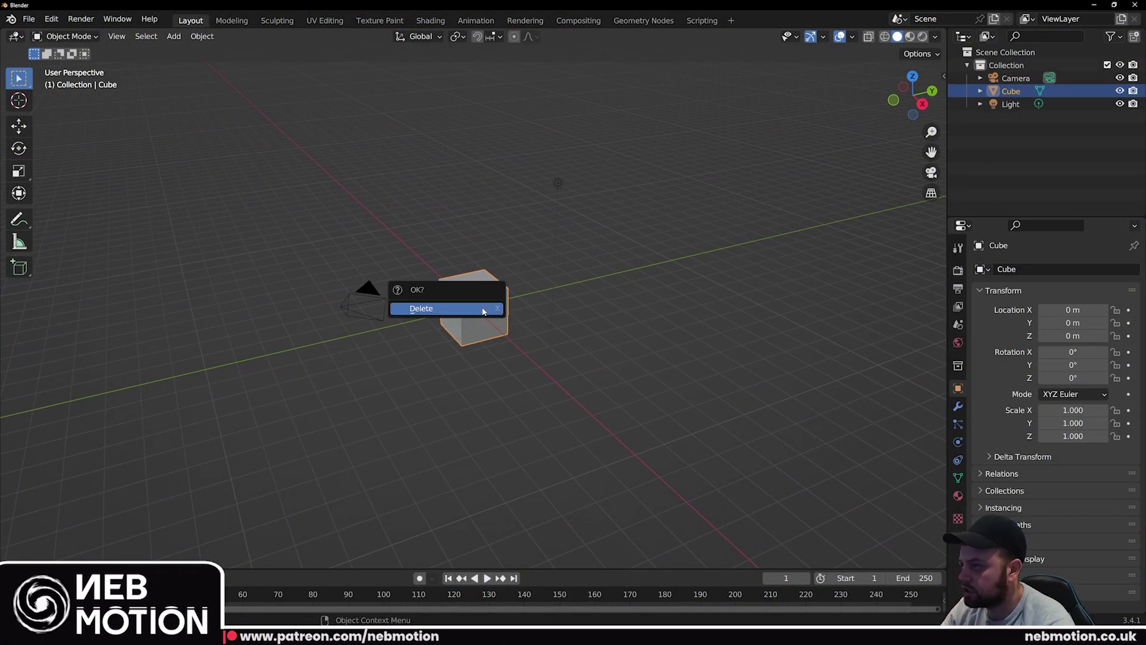
left_click(483, 311)
key("shift+a")
mouse_move(428, 308)
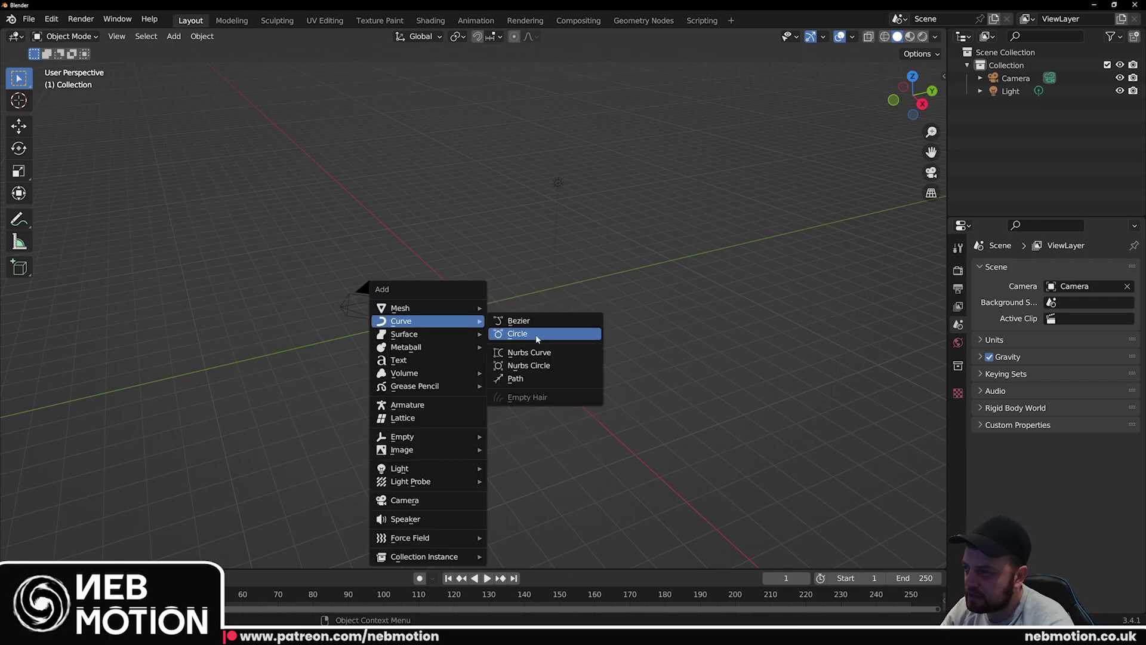
left_click(536, 334)
Scale the Bezier circle up by a factor of 8 on all axes
middle_click_drag(465, 364, 485, 310)
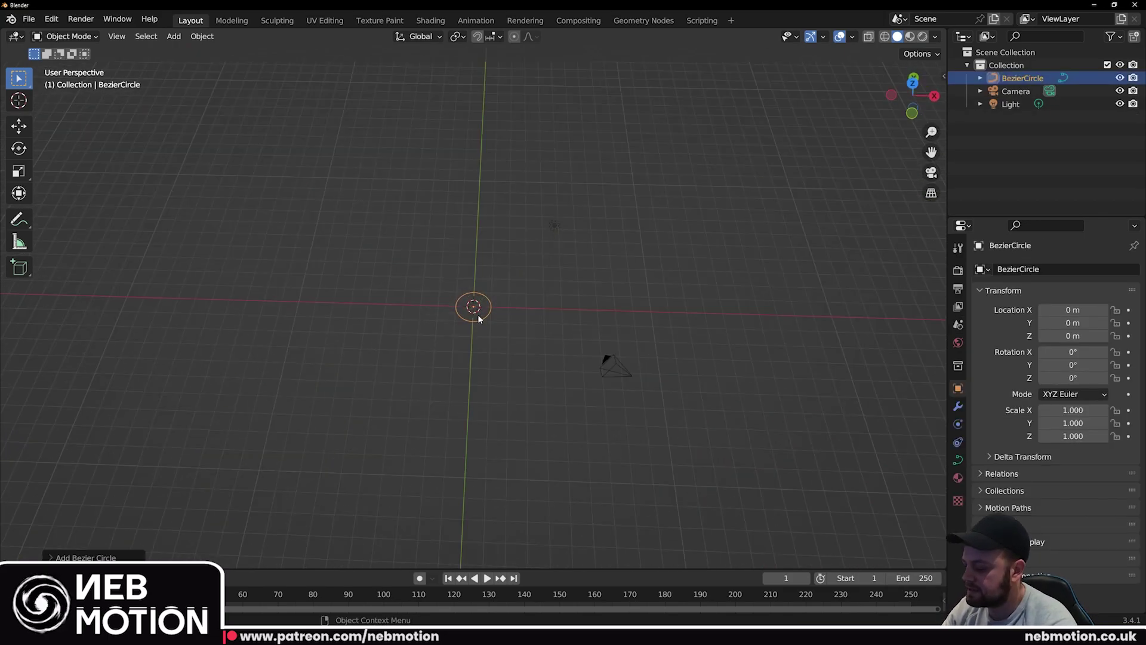
key("s")
key("8")
left_click(479, 318)
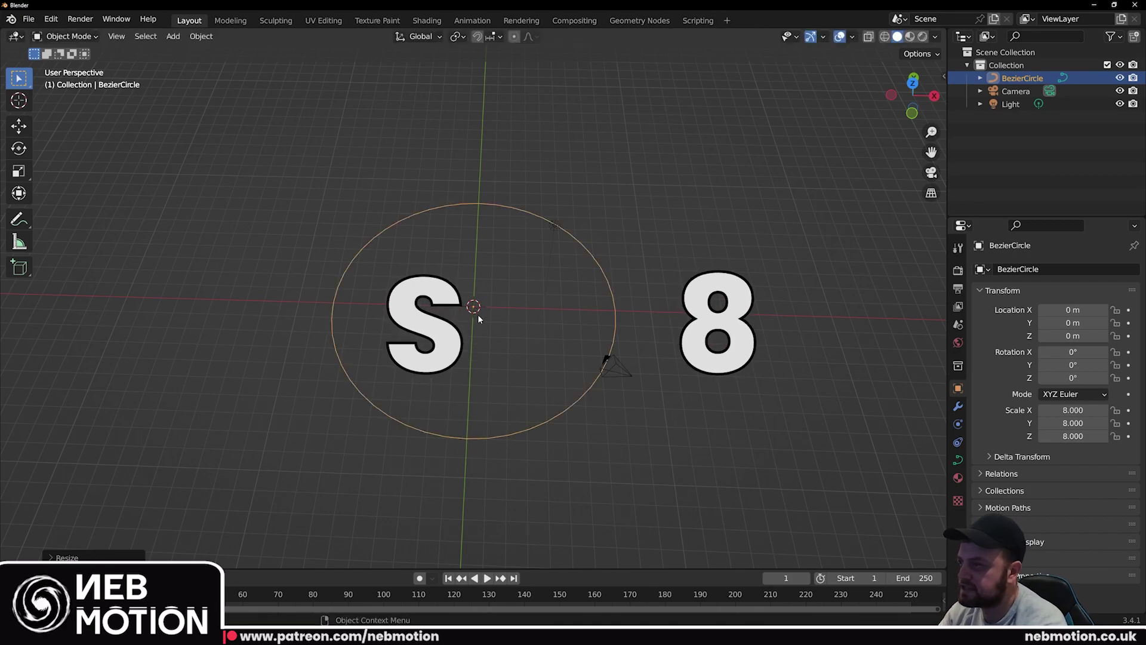
middle_click_drag(509, 451, 543, 315)
scroll(424, 353, "down", 3)
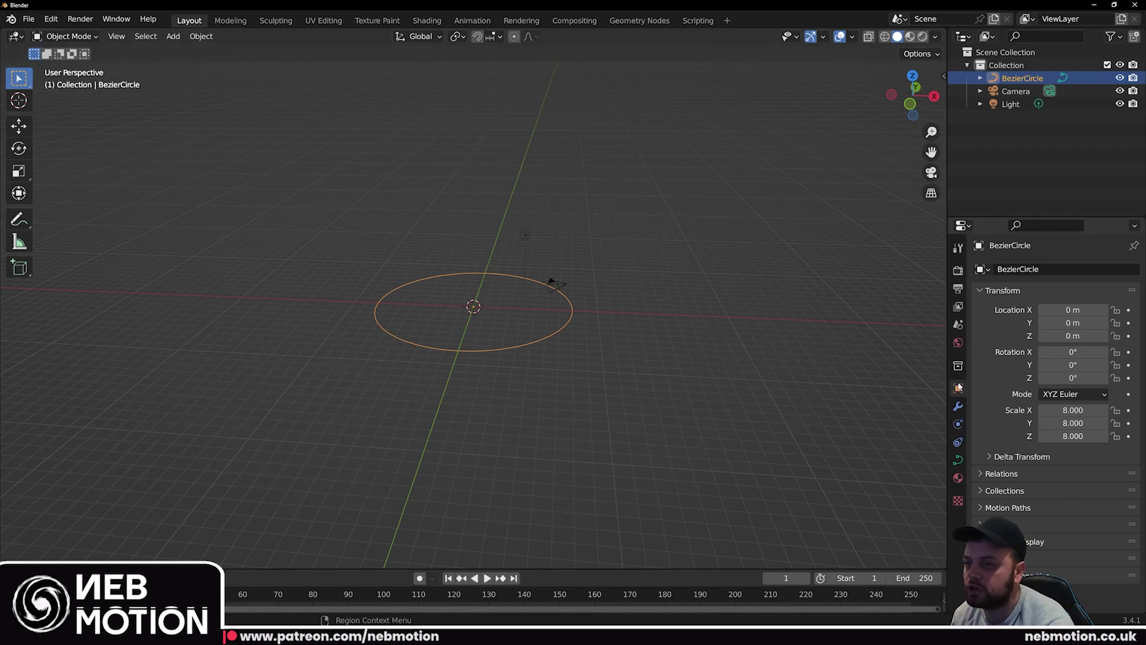
Show the curve's Object Data properties, then add a mesh Circle to the scene
left_click(958, 460)
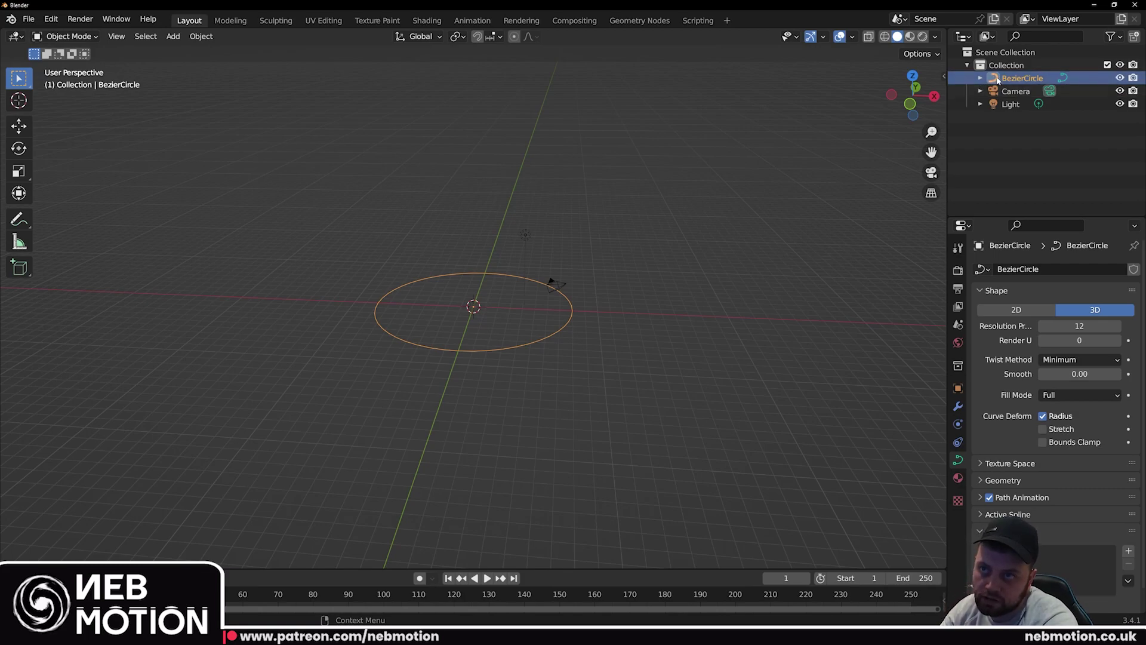
key("shift+a")
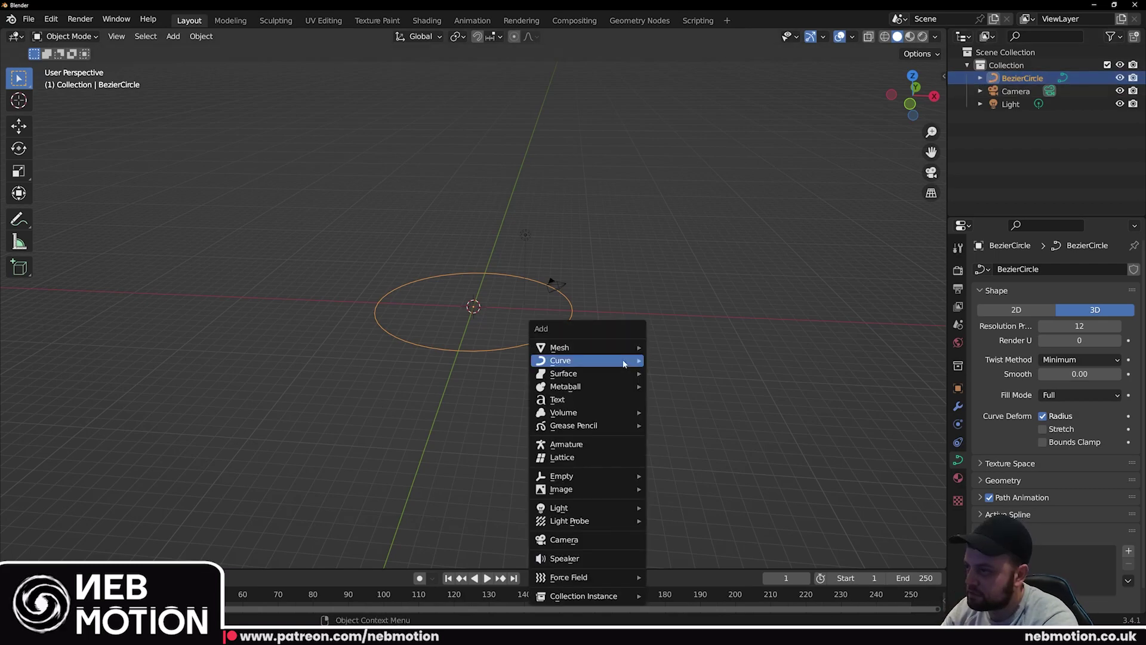
mouse_move(621, 349)
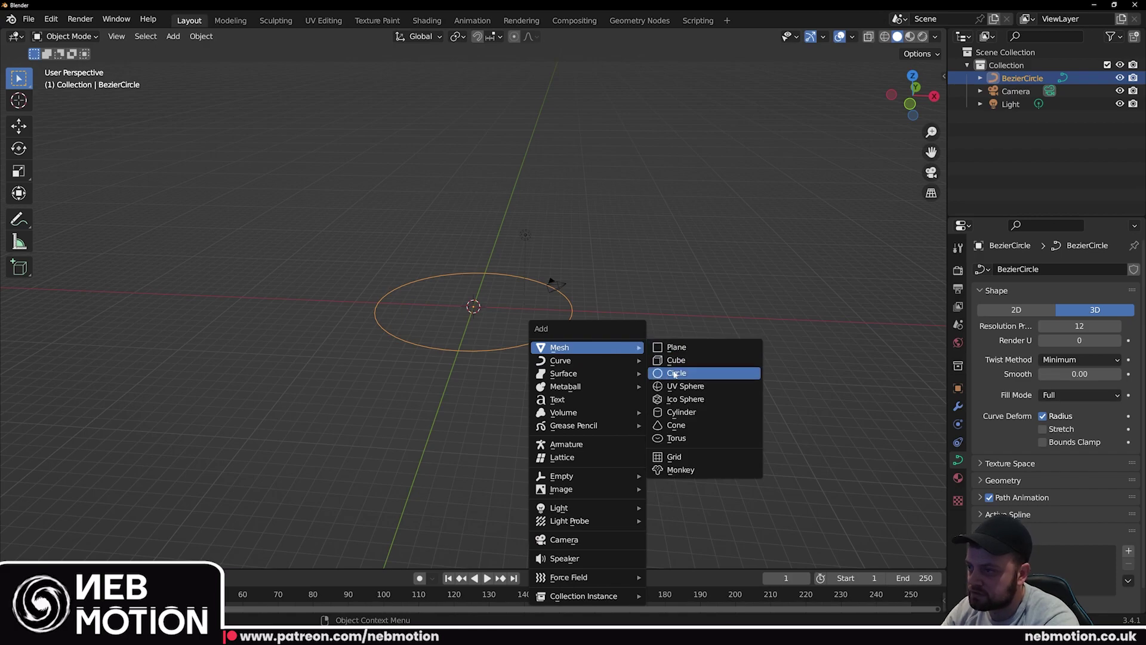
mouse_move(553, 362)
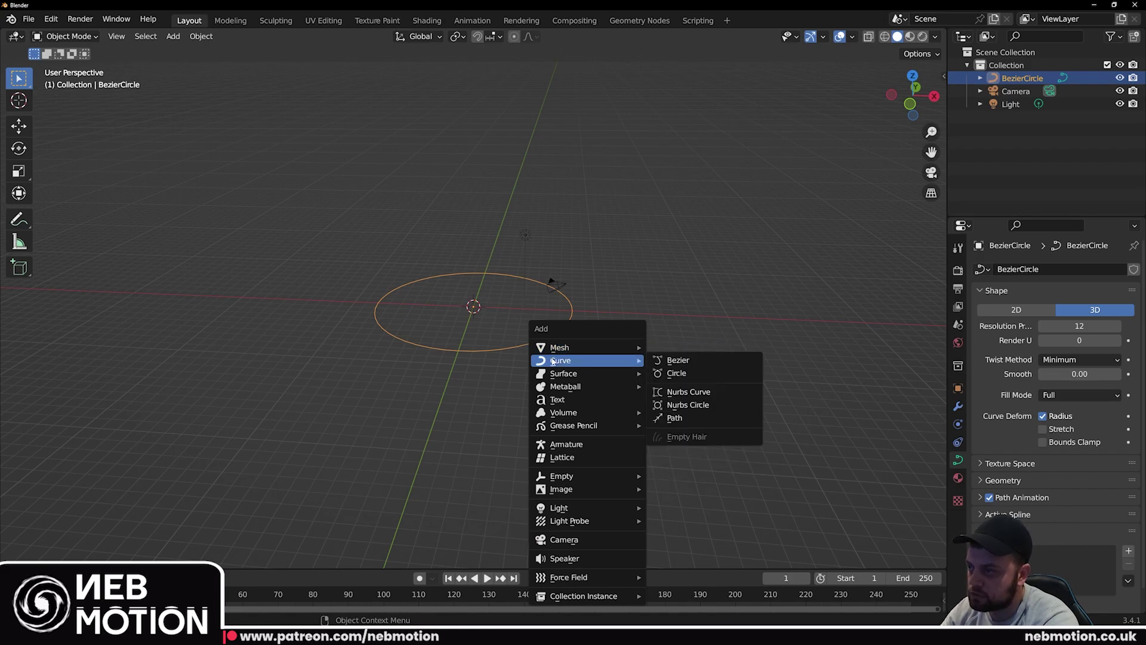
left_click(680, 373)
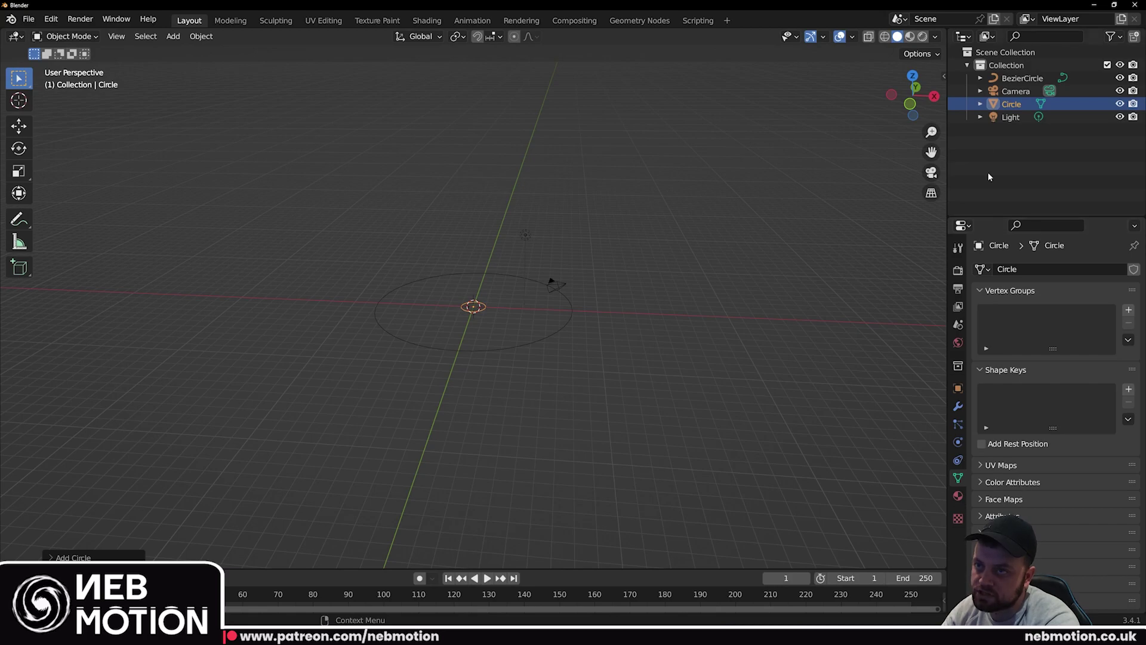
Delete the temporary mesh Circle and reselect the BezierCircle
left_click(1022, 78)
left_click(1015, 104)
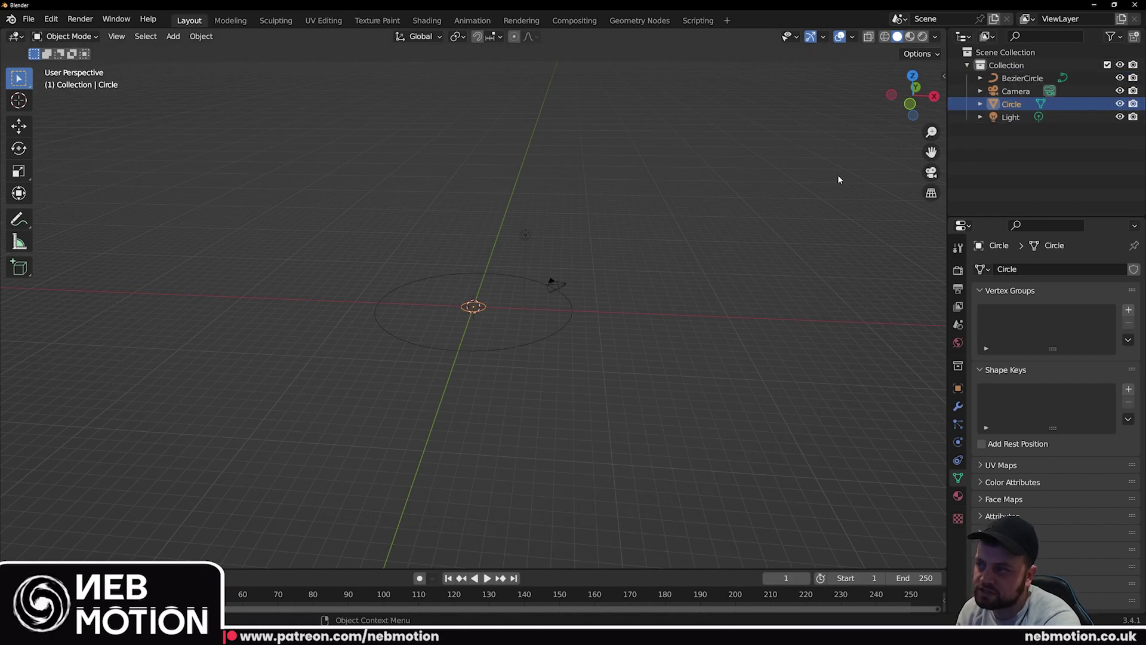
key("Delete")
left_click(535, 342)
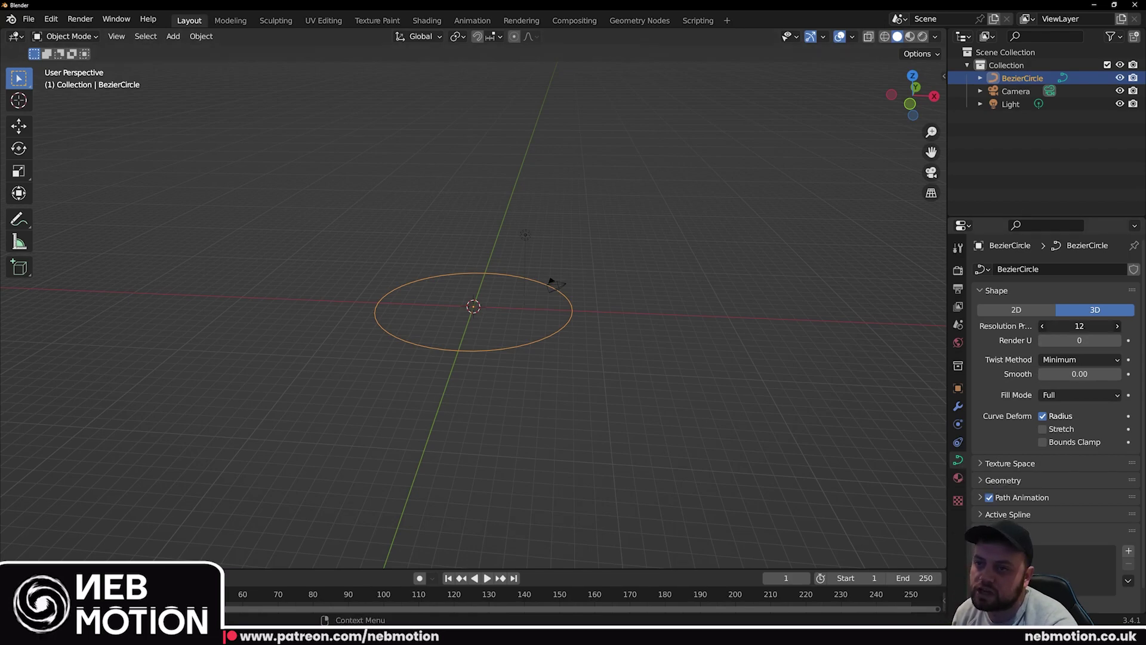
In top orthographic view, set the BezierCircle's preview resolution to 32
key("Escape")
scroll(546, 395, "up", 5)
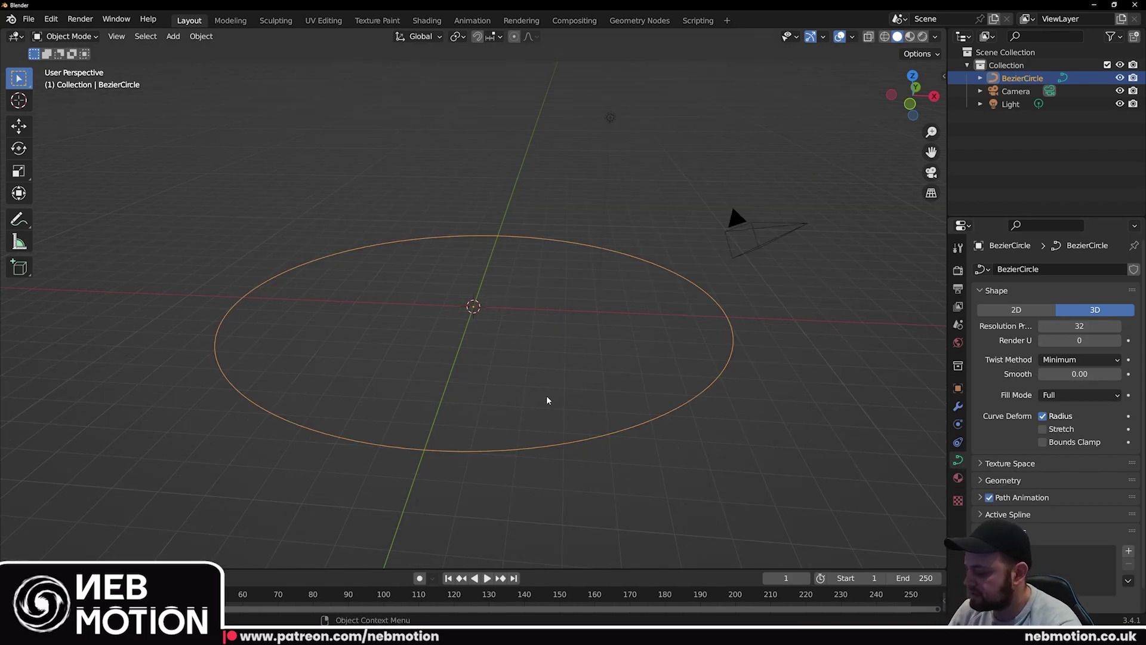
middle_click_drag(550, 393, 550, 475)
scroll(555, 490, "up", 1)
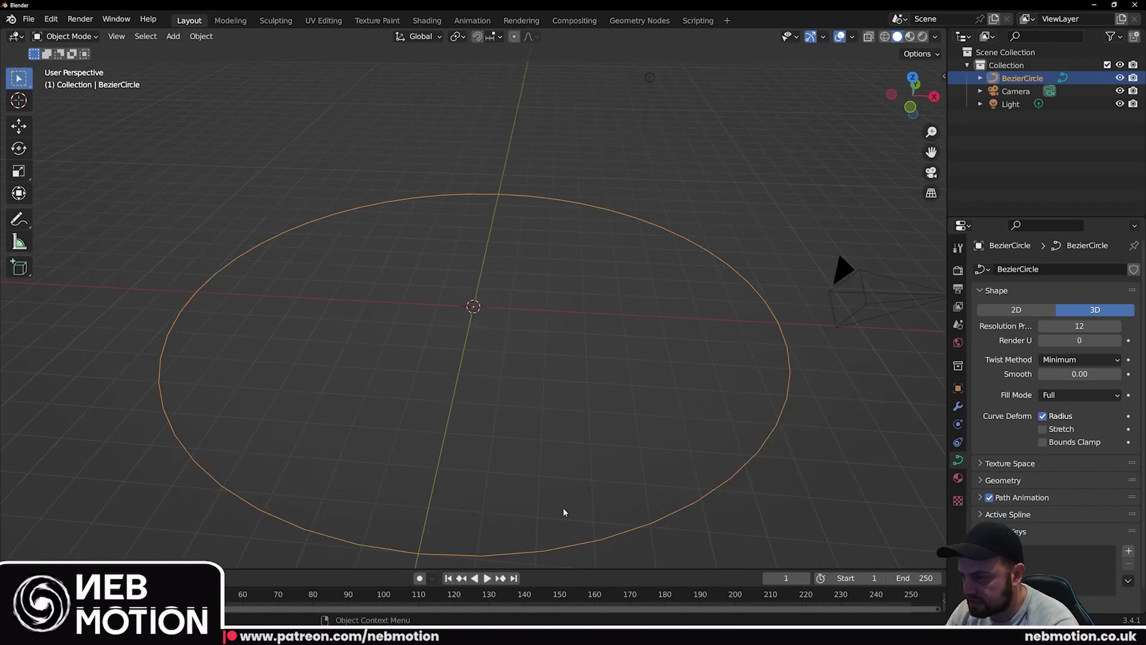
key("KP_7")
scroll(694, 284, "up", 2)
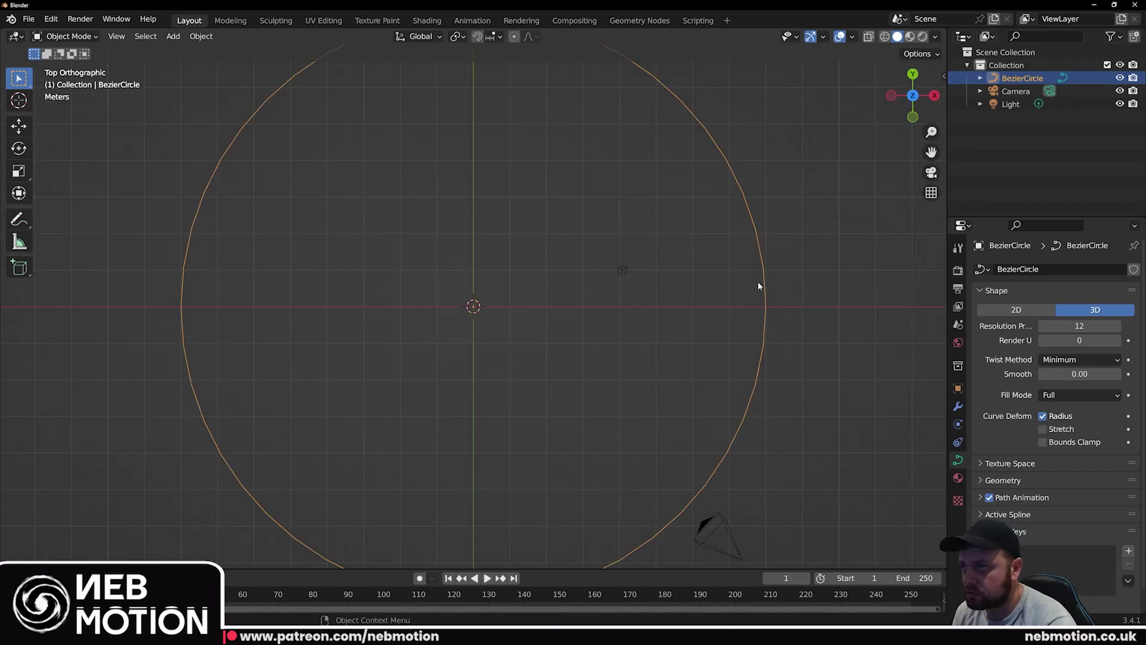
left_click(1079, 325)
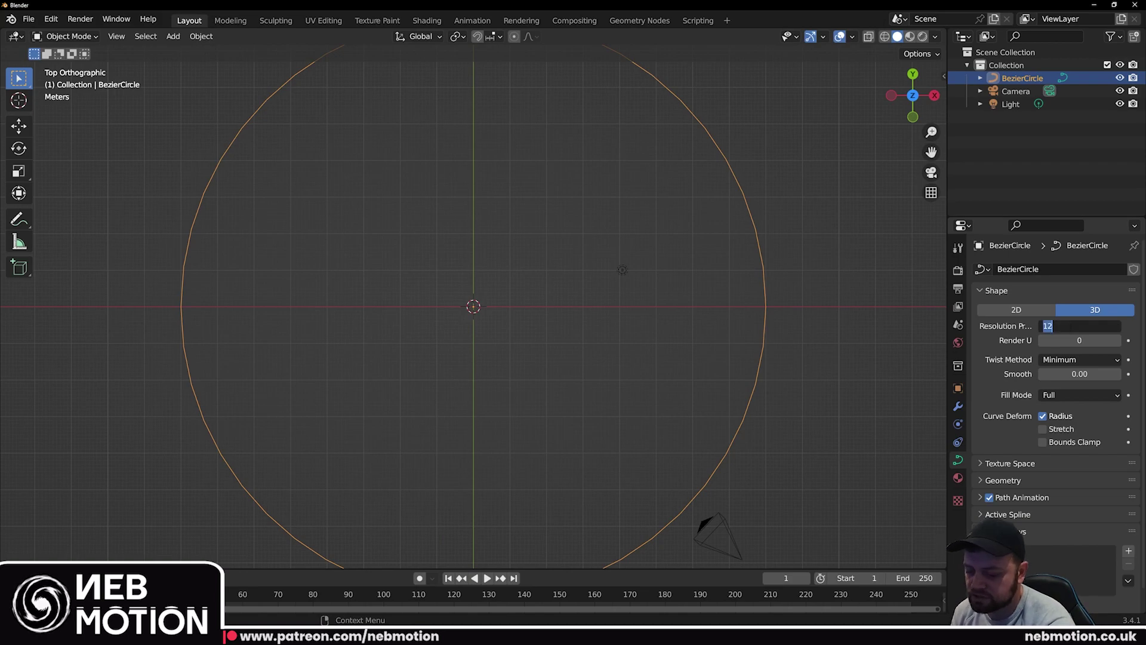
type("32")
key("Return")
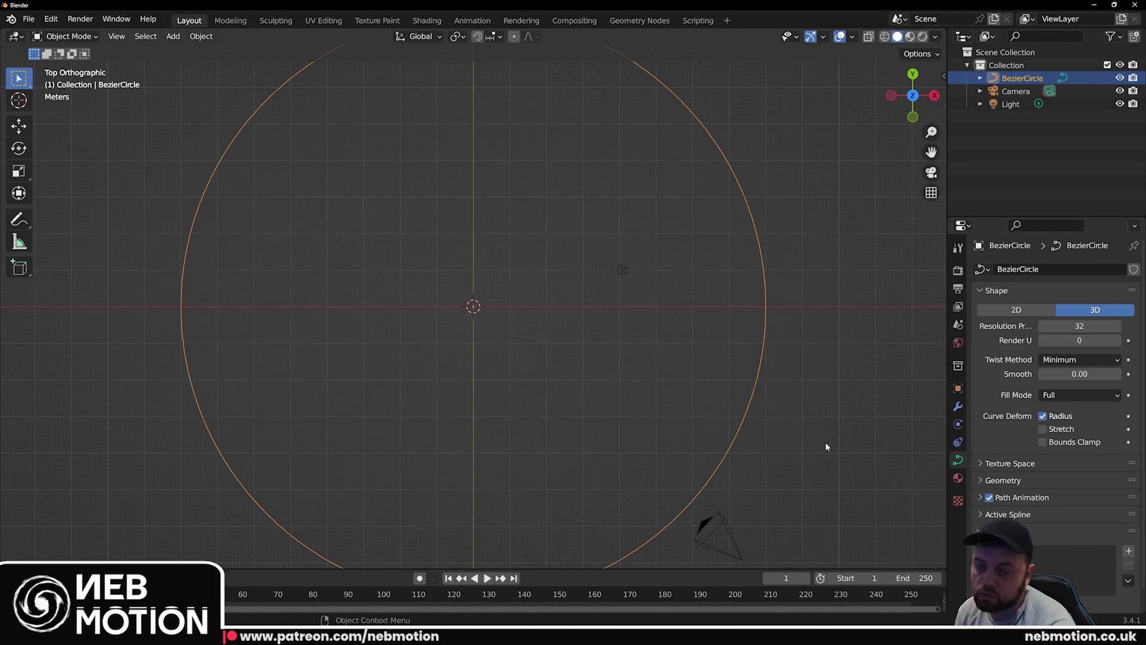
Test preview resolution 1, which draws a diamond, then restore it to 32
scroll(567, 466, "down", 3)
scroll(537, 454, "up", 2)
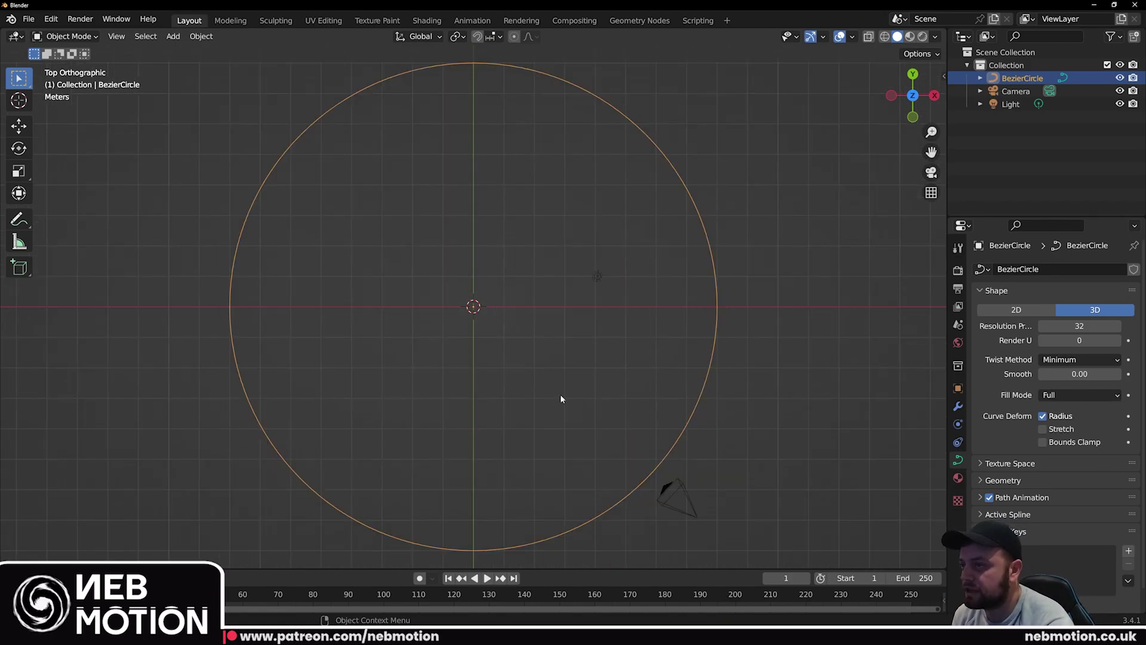
scroll(561, 399, "down", 1)
left_click(1079, 326)
type("1")
key("Return")
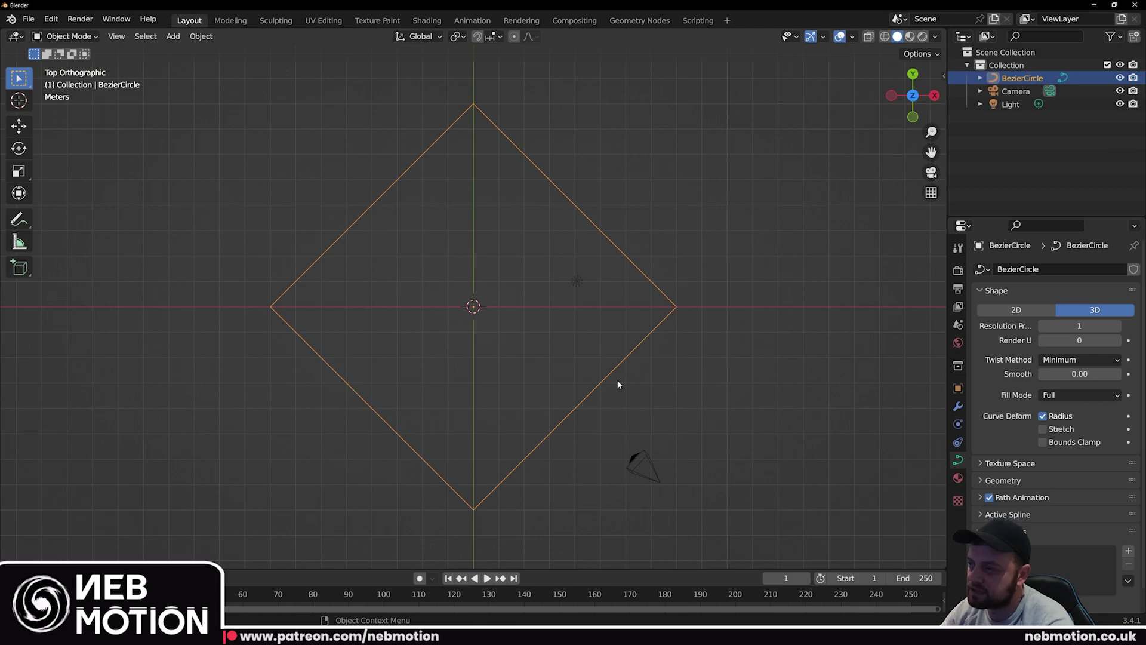
left_click(1070, 326)
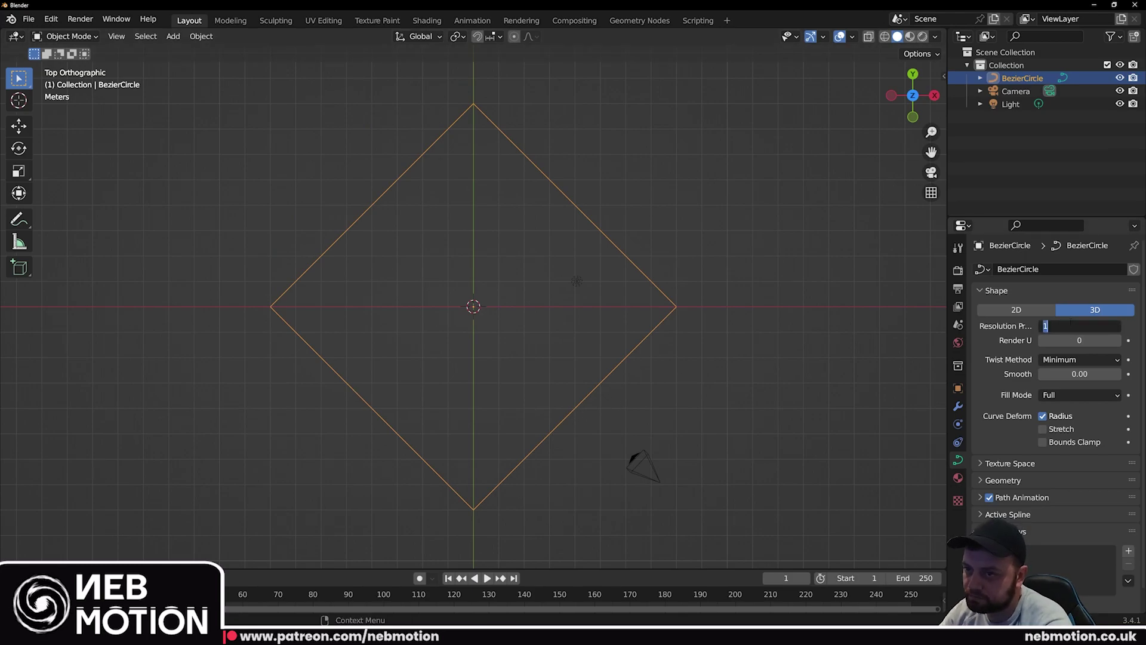
type("32")
key("Return")
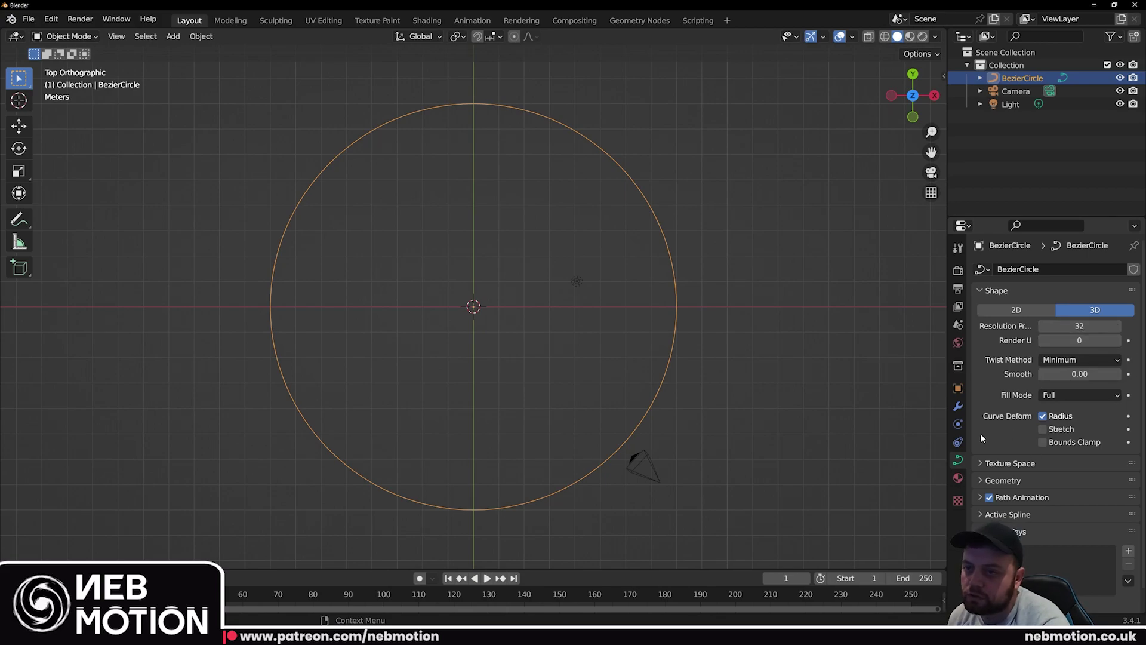
Give the BezierCircle a bevel depth of 0.15 m under Geometry
scroll(981, 439, "down", 1)
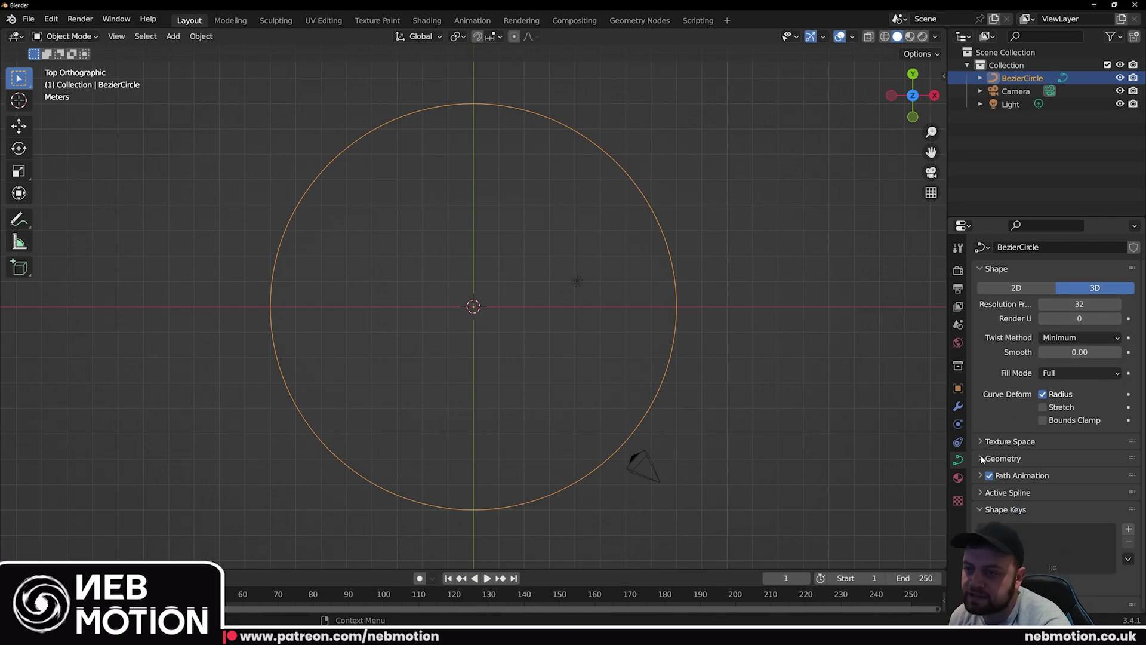
left_click(981, 458)
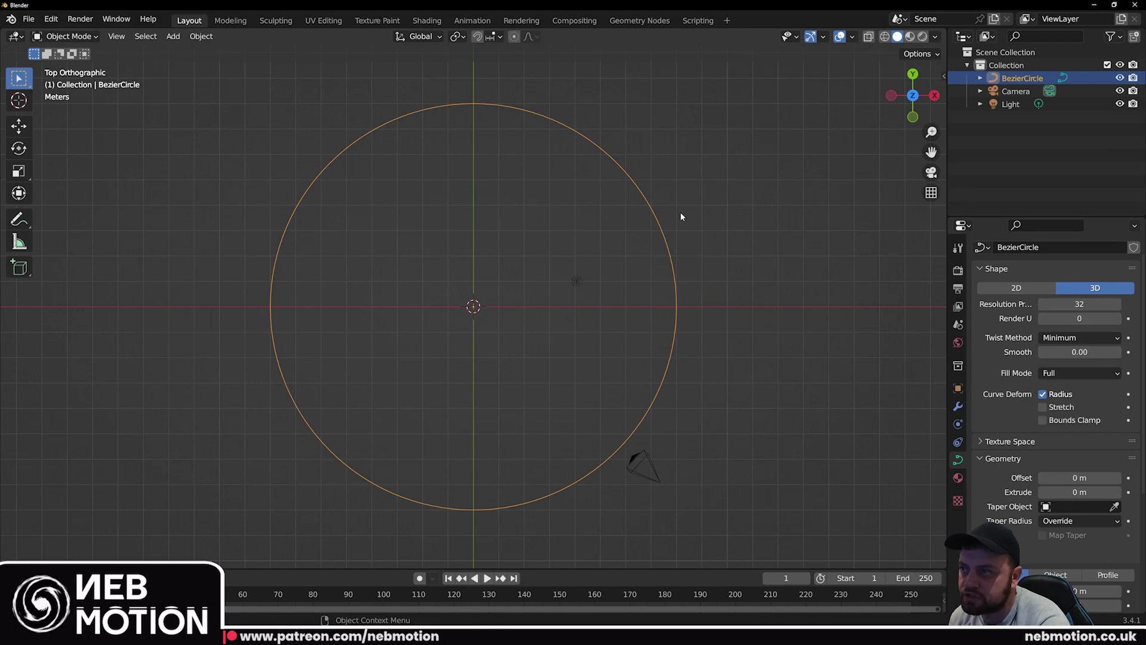
middle_click_drag(797, 213, 608, 363)
middle_click_drag(672, 476, 632, 465)
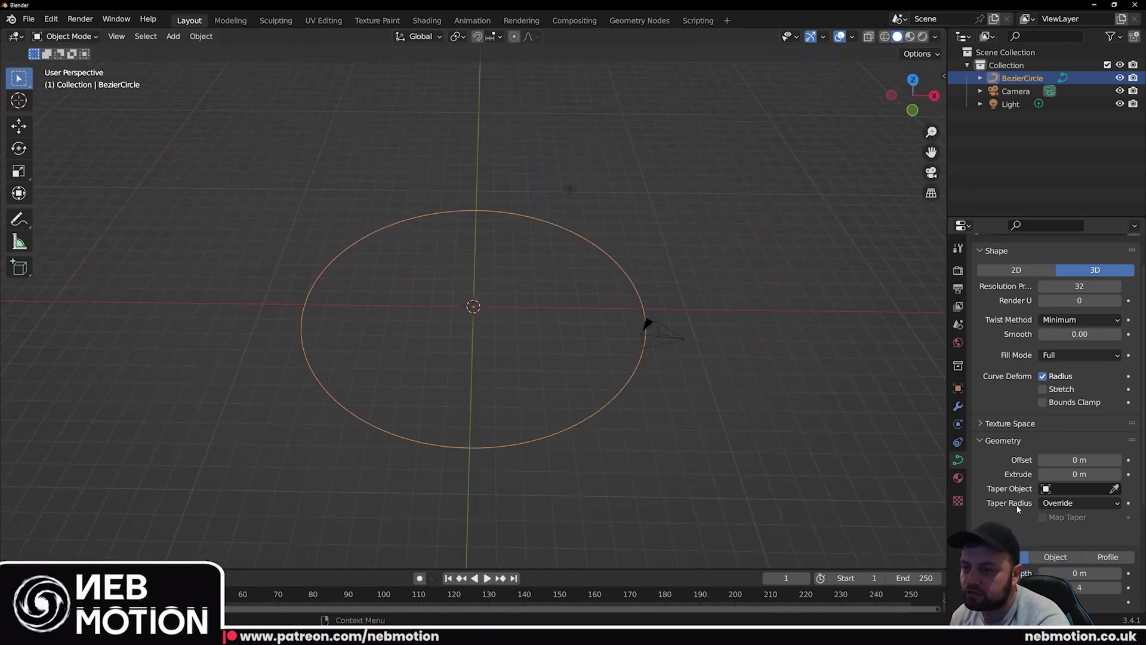
scroll(1087, 473, "down", 3)
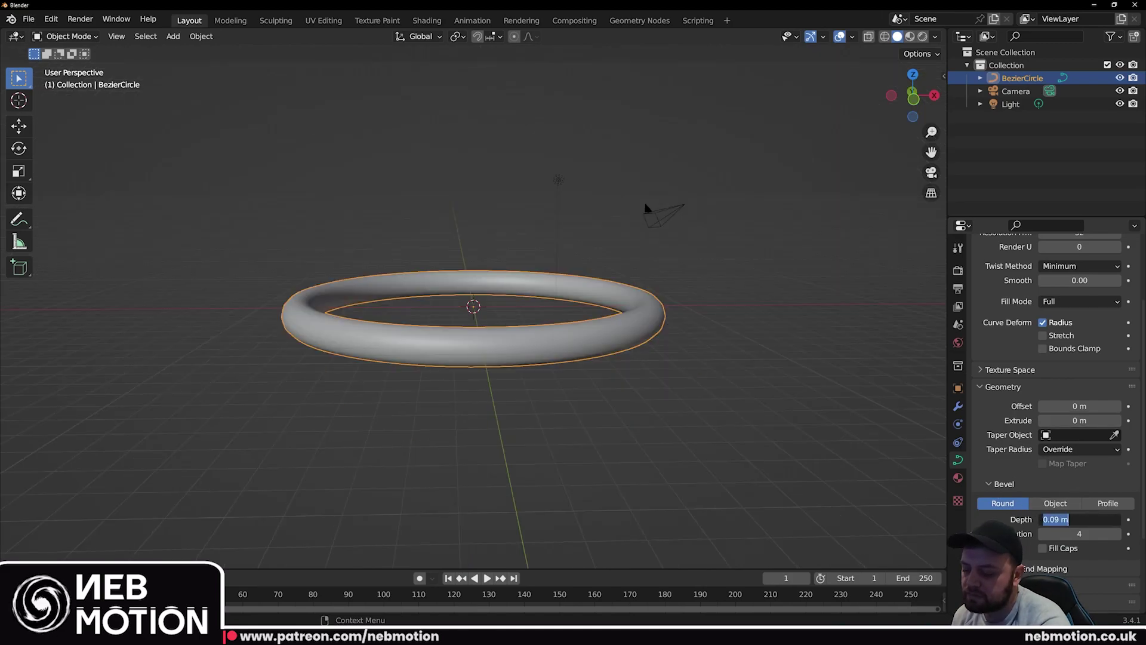
type(".1")
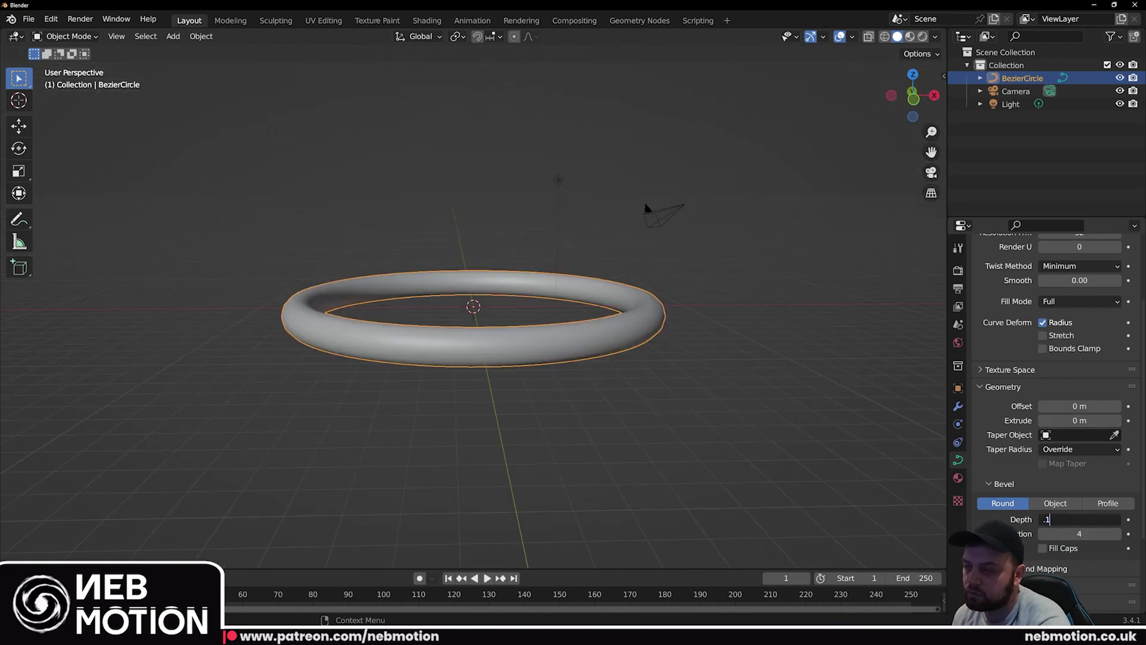
type("5")
key("Return")
Raise the bevel resolution from 4 to 32 for a smooth round tube
scroll(761, 379, "up", 5)
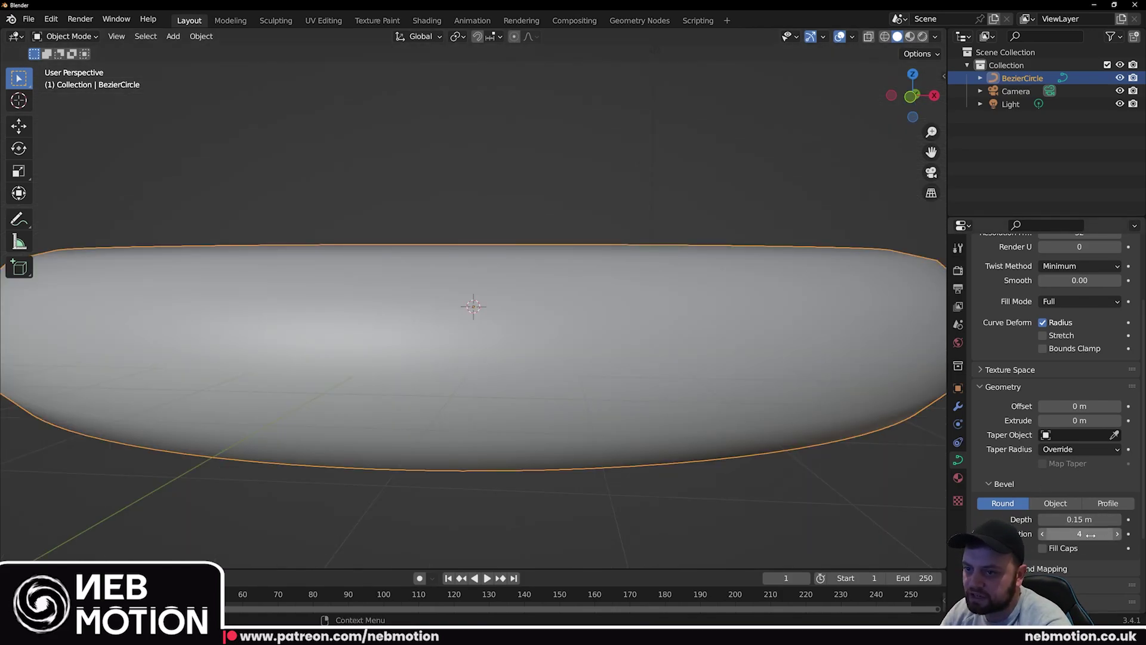
middle_click_drag(741, 400, 735, 413)
scroll(1078, 387, "up", 5)
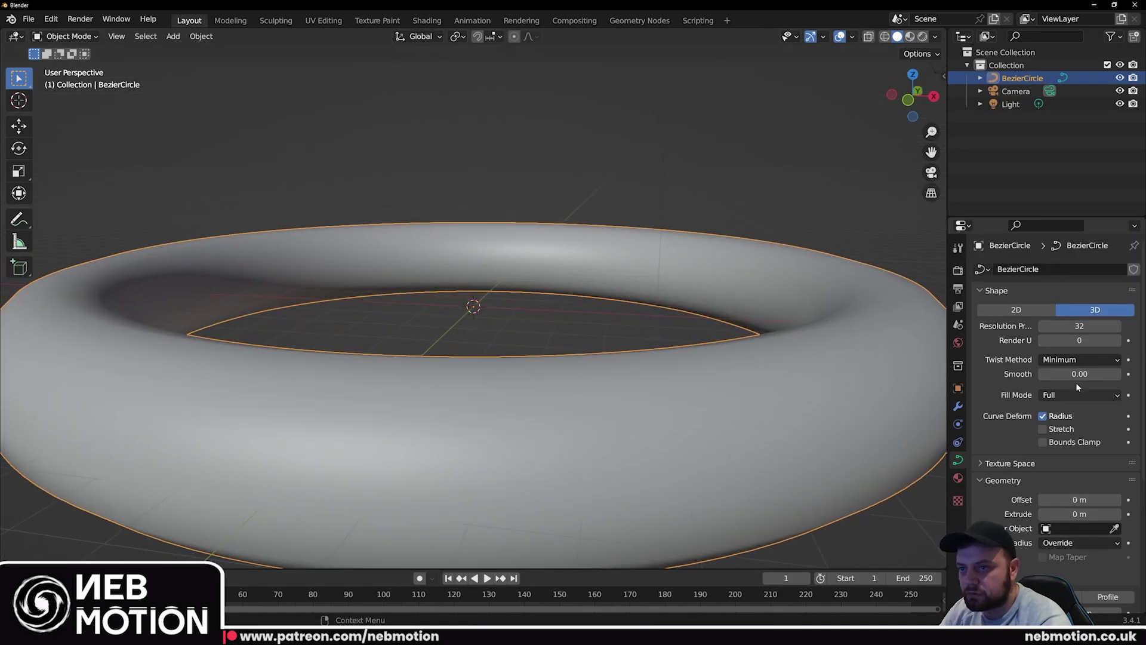
scroll(1065, 381, "down", 3)
scroll(815, 409, "down", 2)
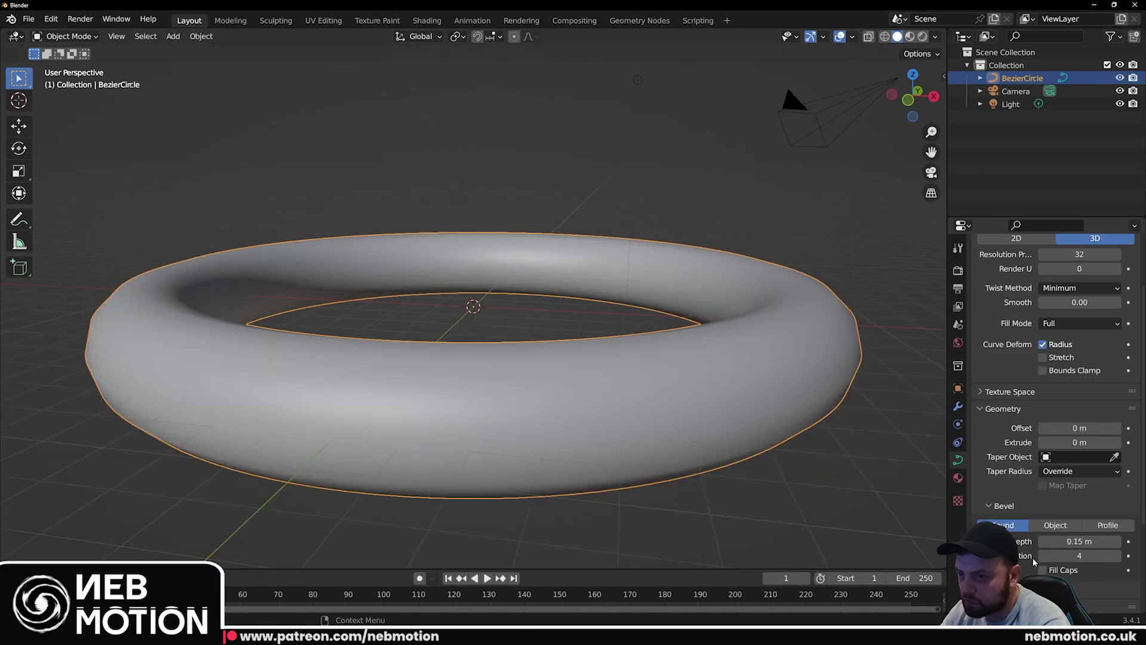
left_click(1085, 556)
type("32")
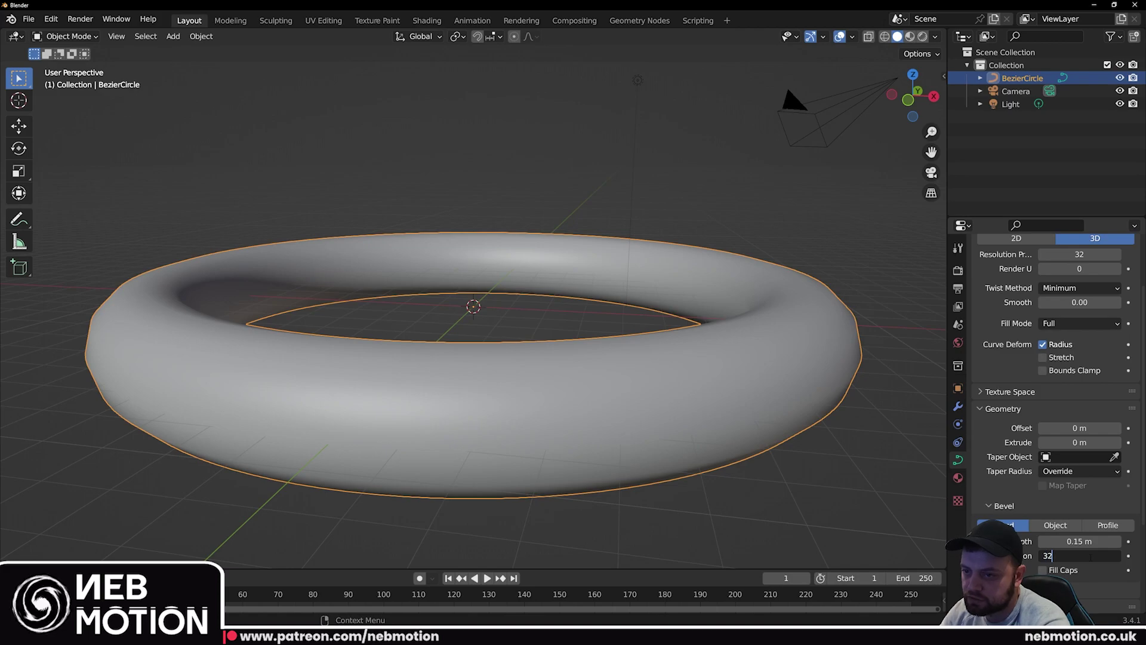
key("Return")
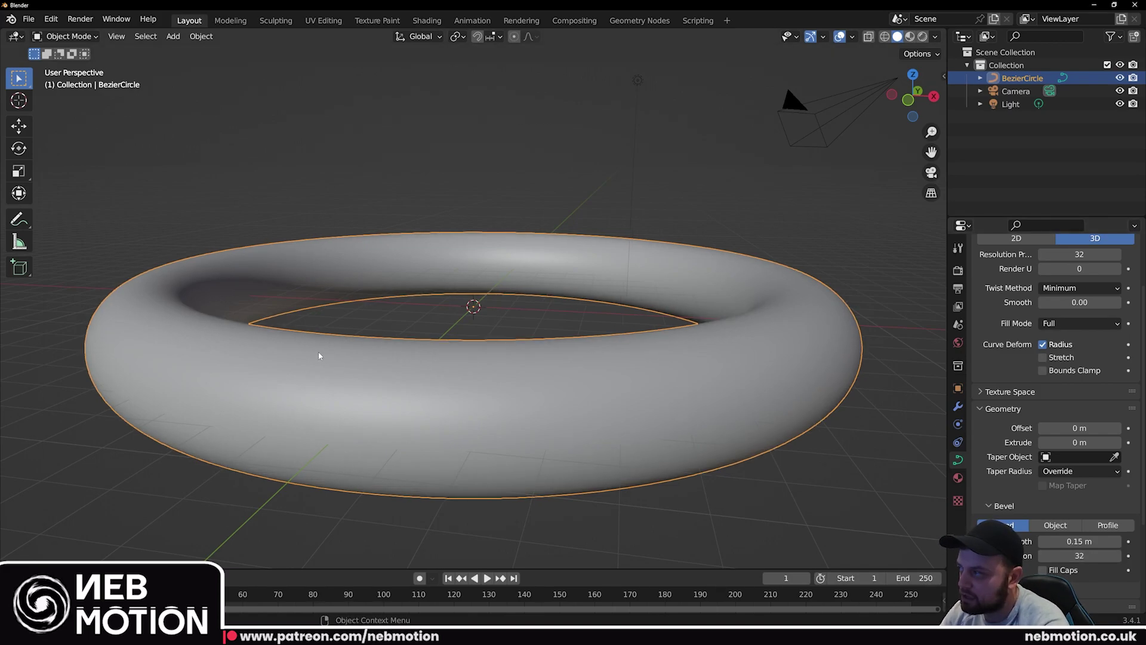
middle_click_drag(736, 455, 659, 419)
Select the camera and clear its location and rotation back to the origin
scroll(713, 237, "up", 2)
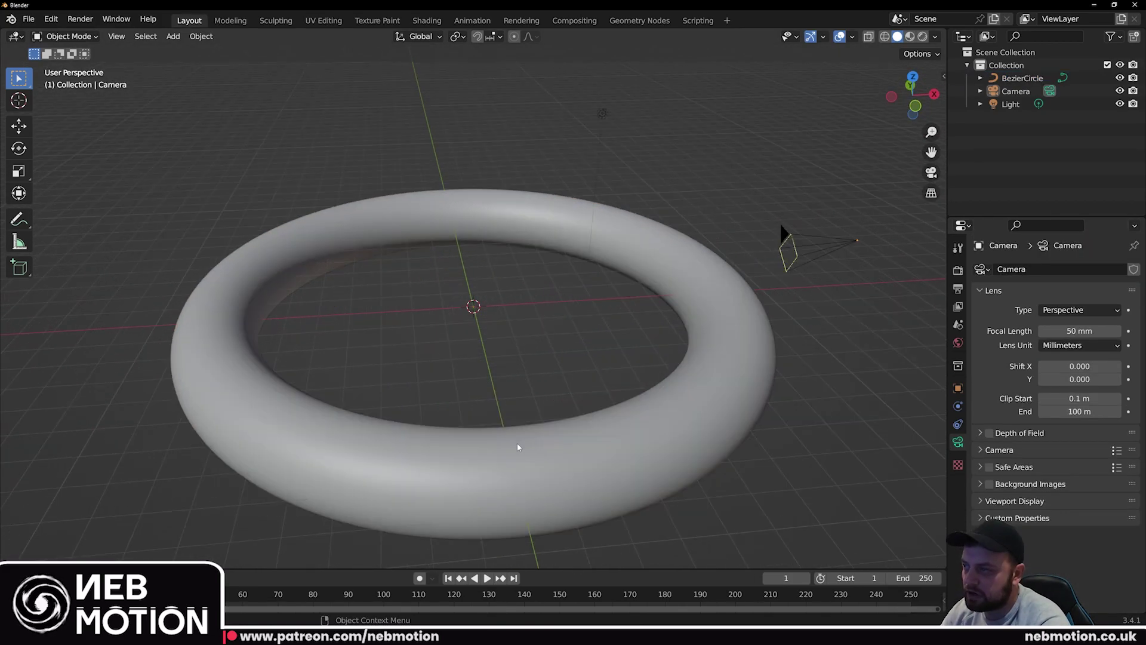
left_click(791, 241)
middle_click_drag(791, 240, 536, 352)
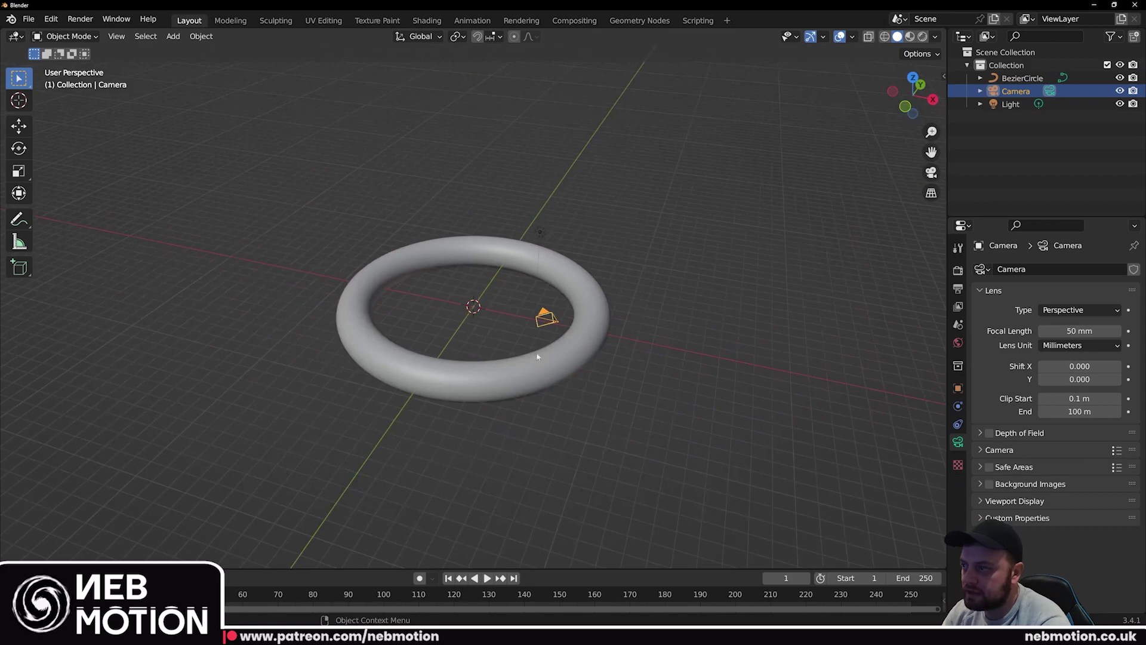
middle_click_drag(408, 258, 468, 255)
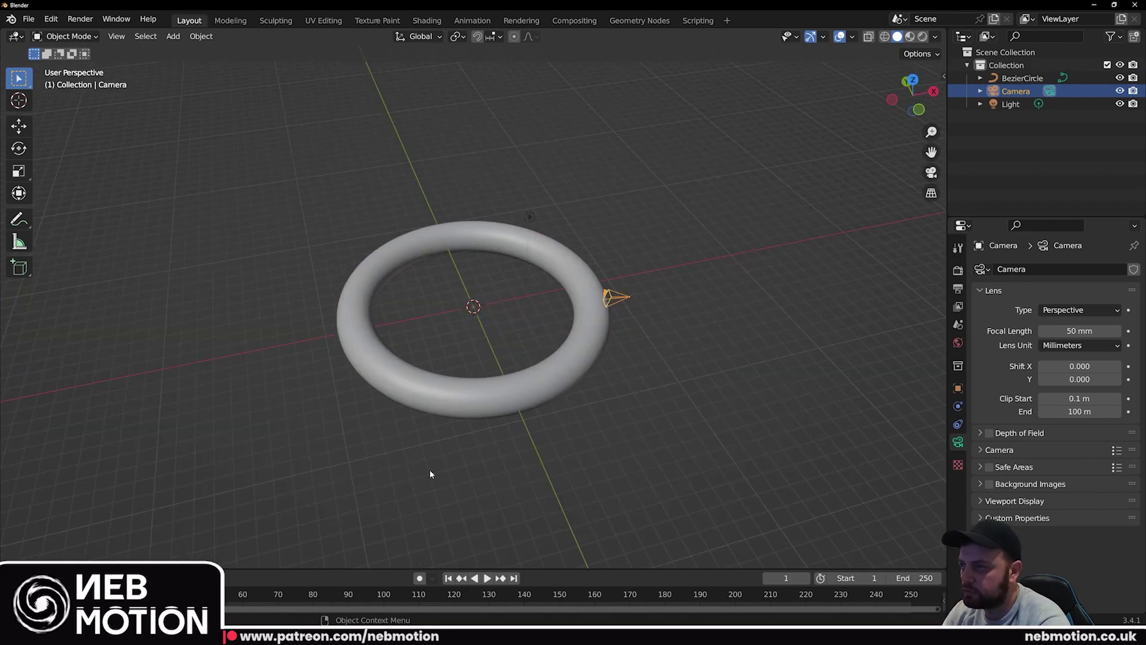
left_click(689, 389)
middle_click_drag(689, 389, 653, 437)
left_click(590, 300)
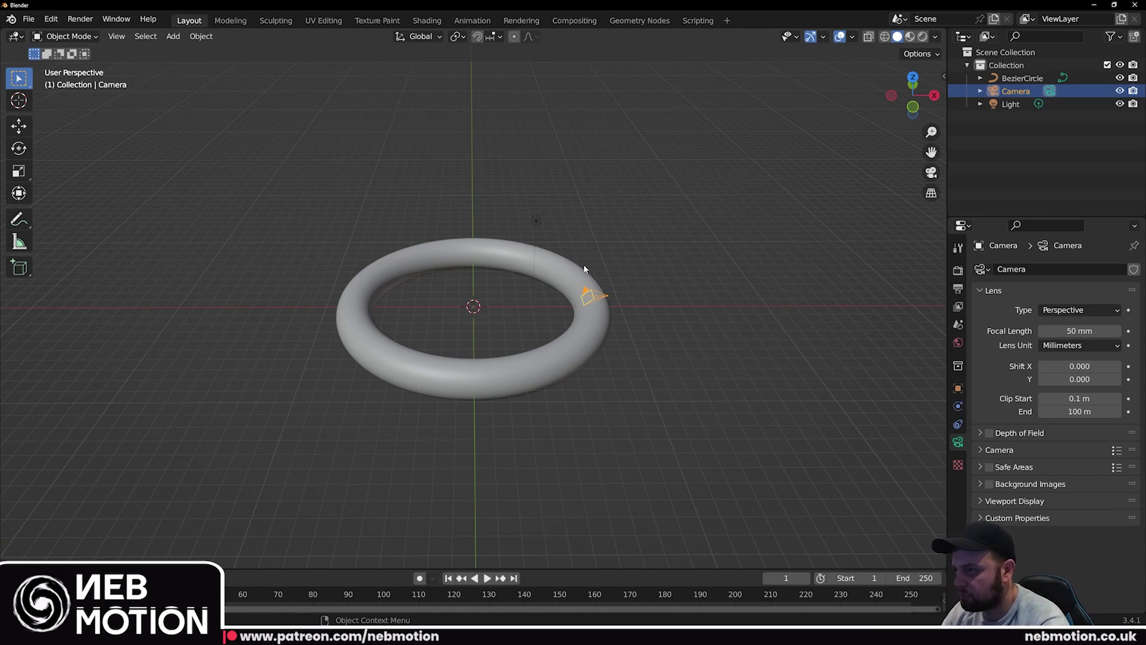
key("alt+g")
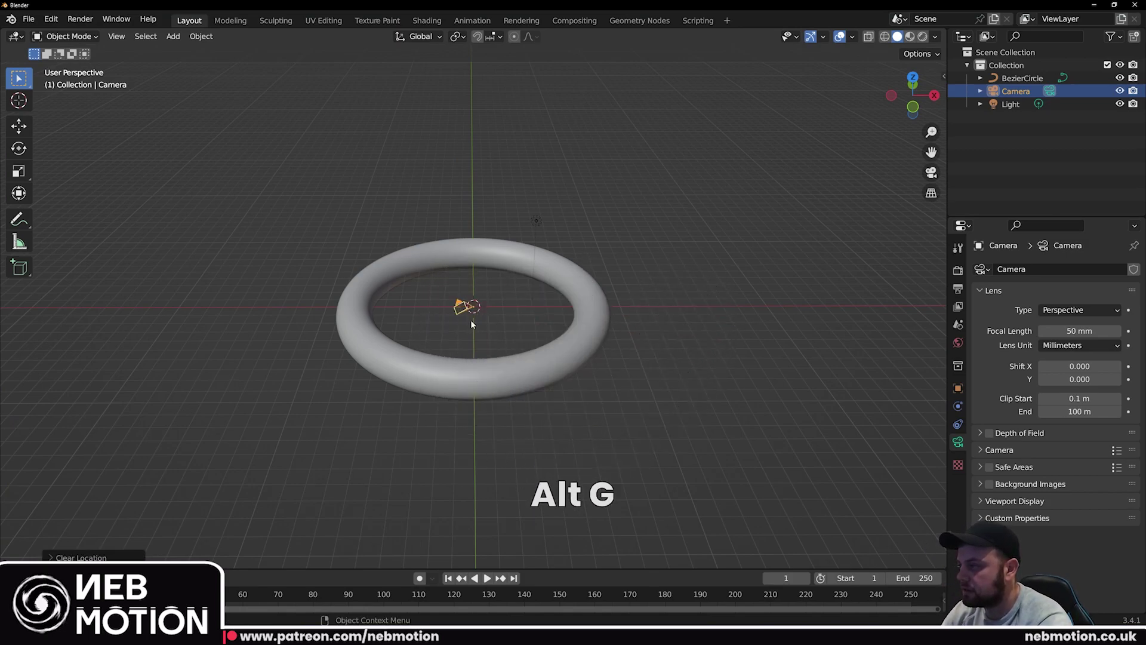
key("alt+r")
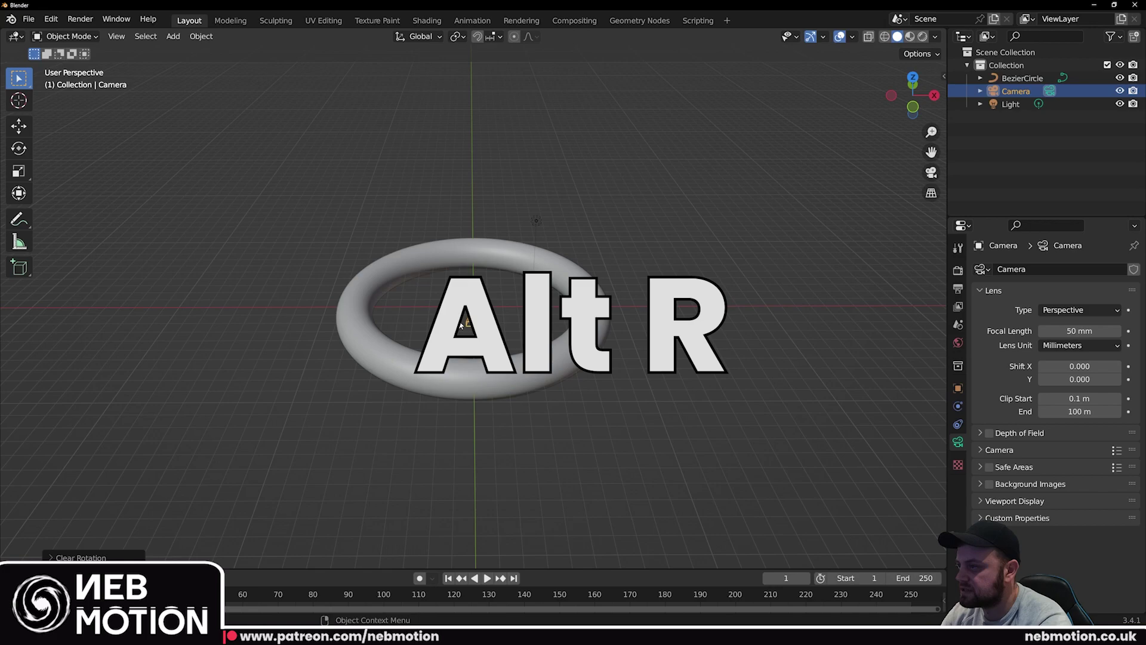
Rotate the camera 90° about the global X axis
middle_click_drag(463, 345, 553, 347)
key("r")
key("x")
key("9")
key("0")
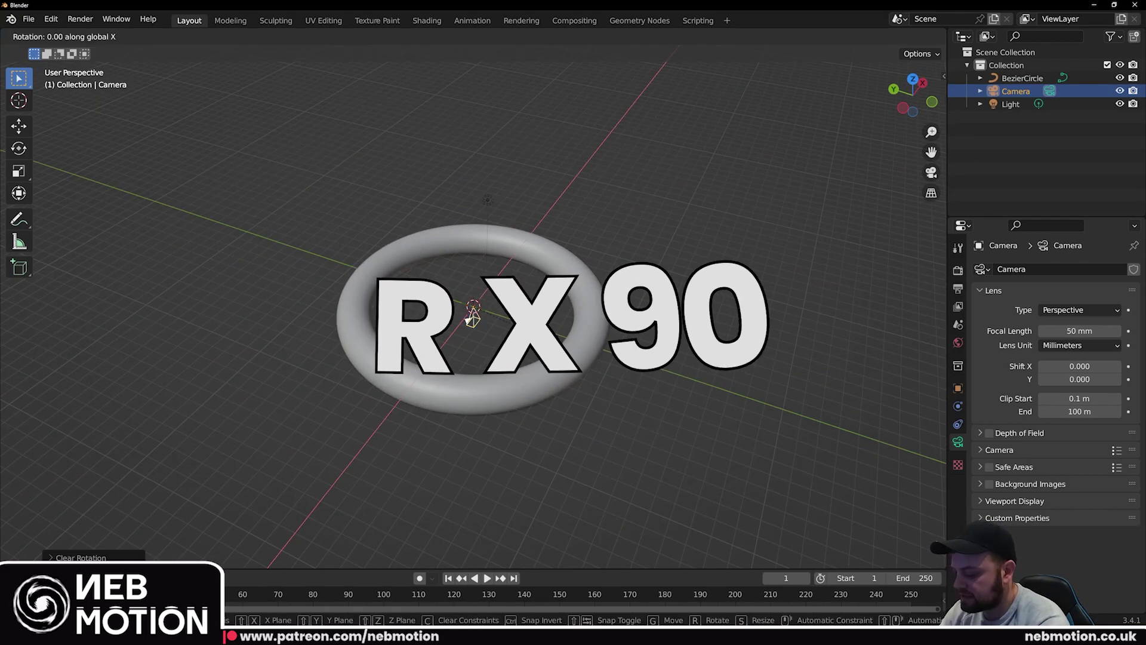
key("Return")
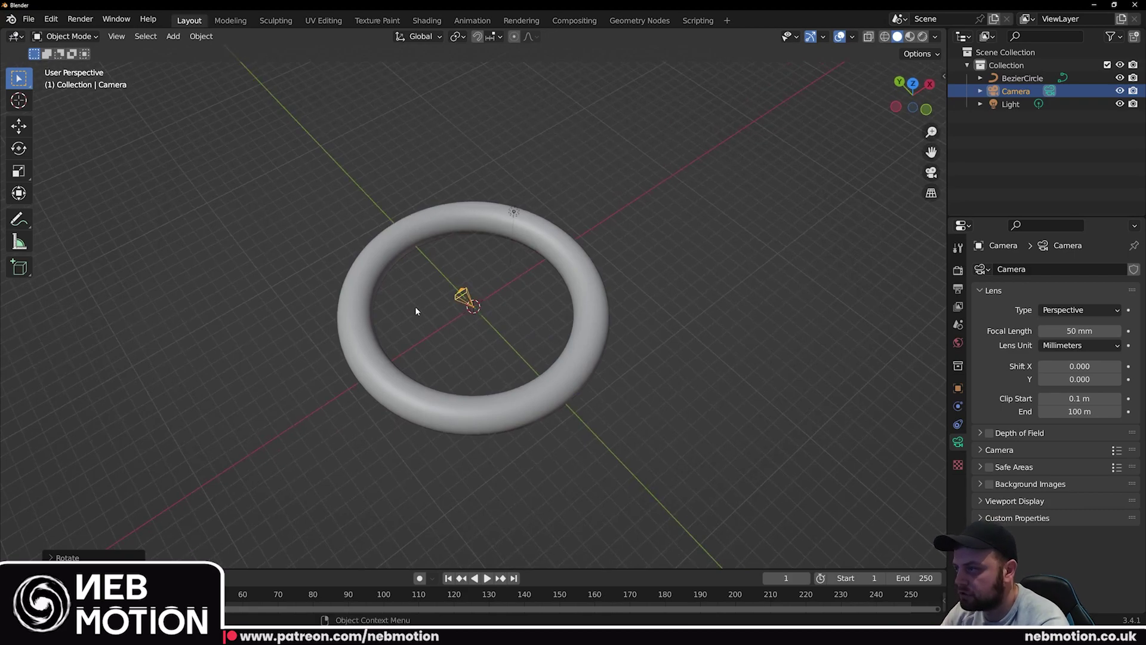
In top view, move the camera 8 m along X with snapping
key("KP_7")
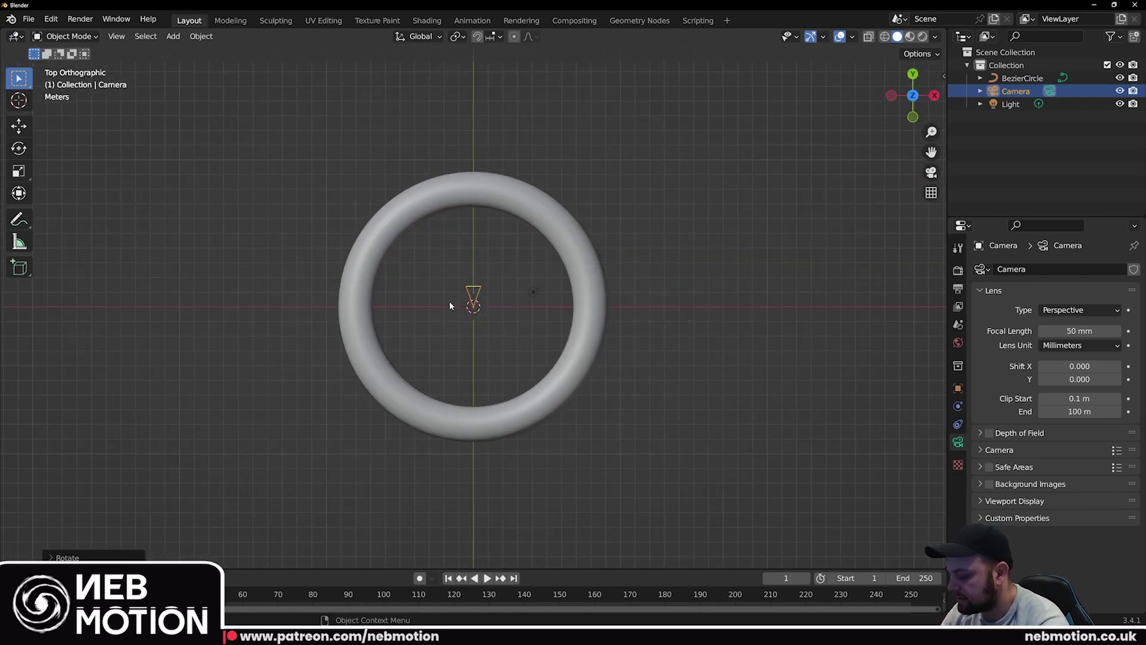
key("g")
key("x")
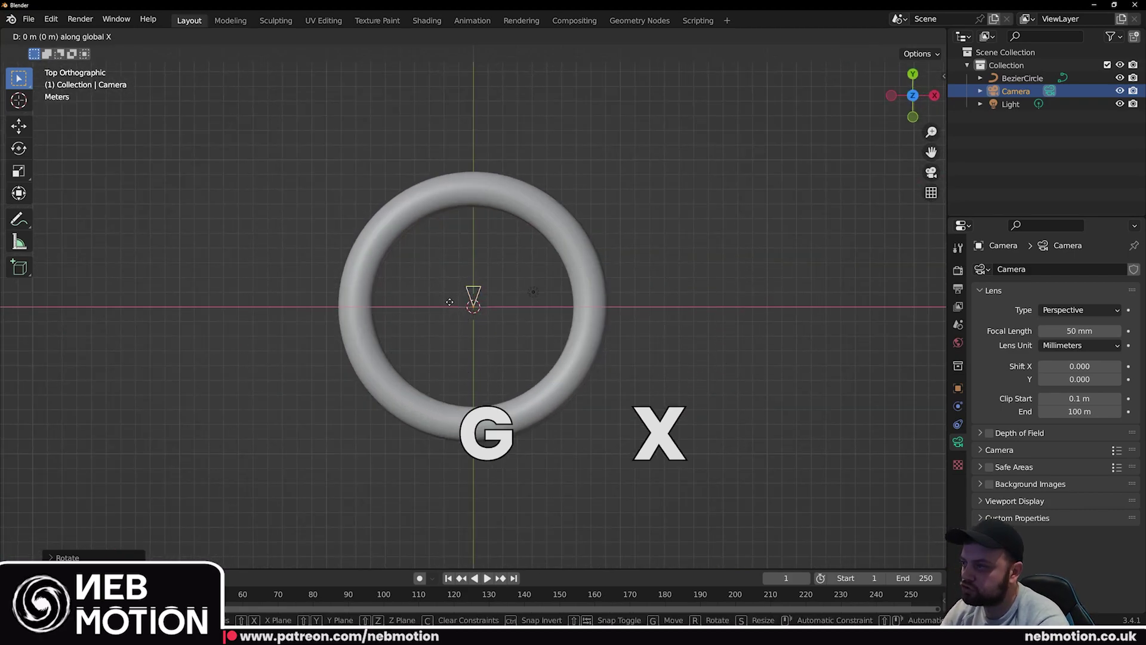
key("ctrl")
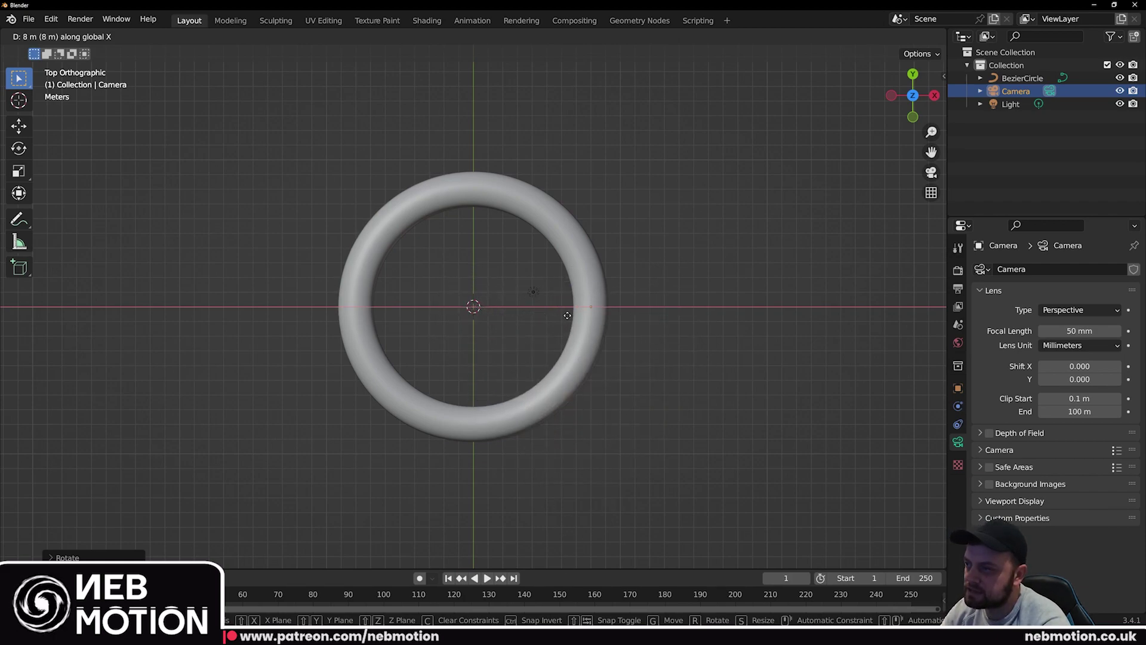
left_click(567, 315)
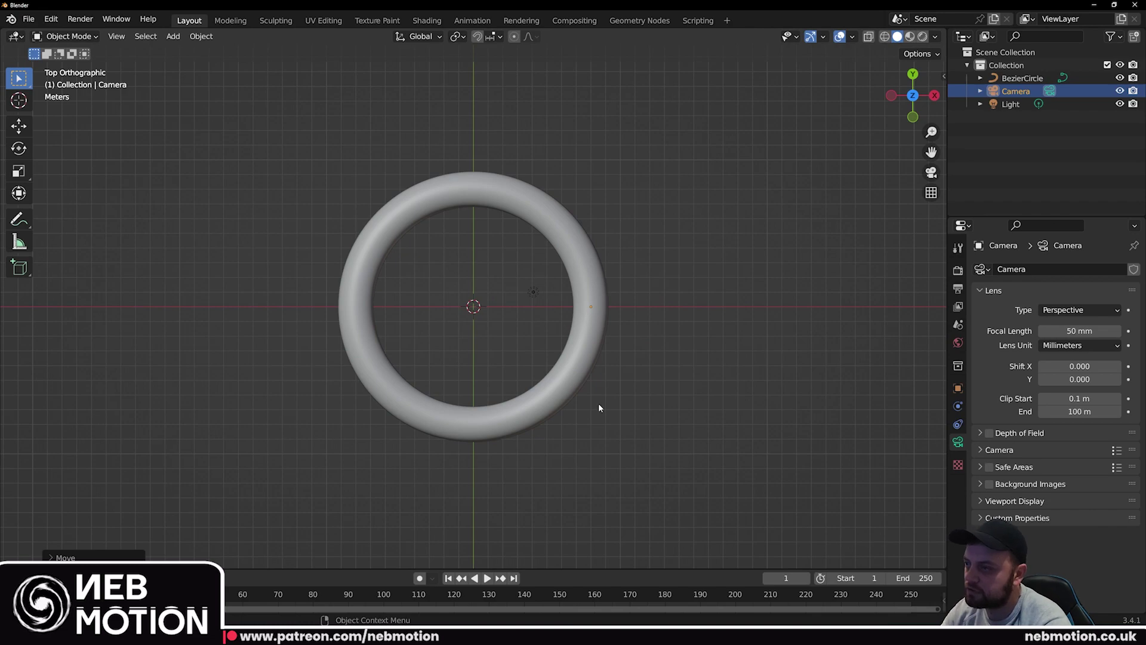
key("KP_0")
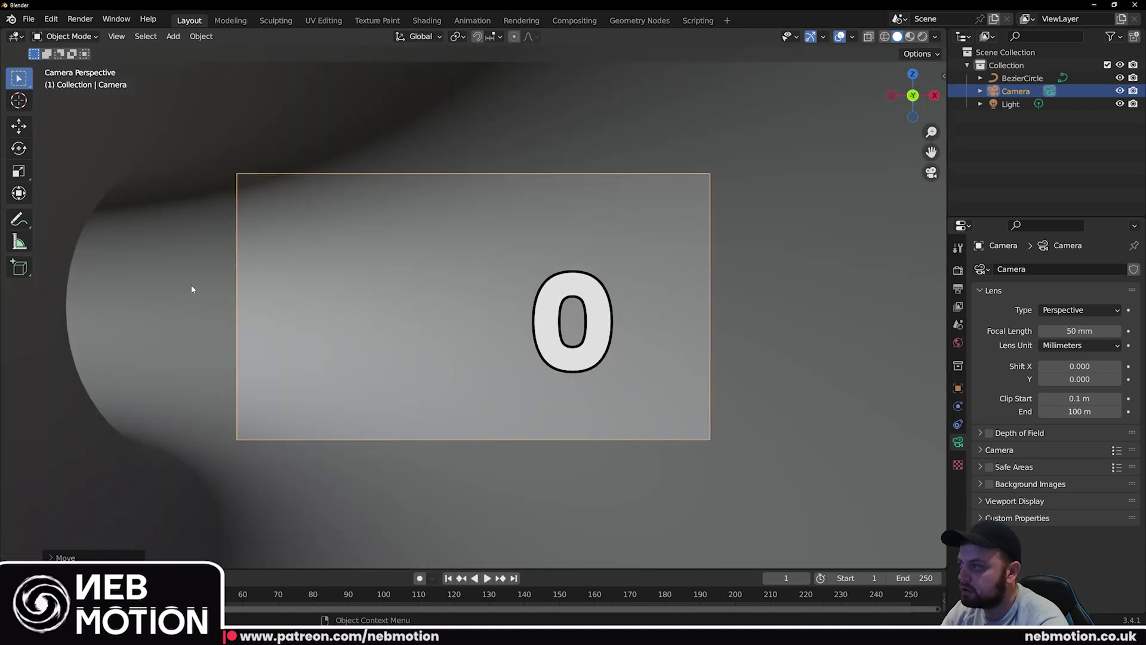
scroll(370, 314, "up", 1)
scroll(372, 318, "down", 2)
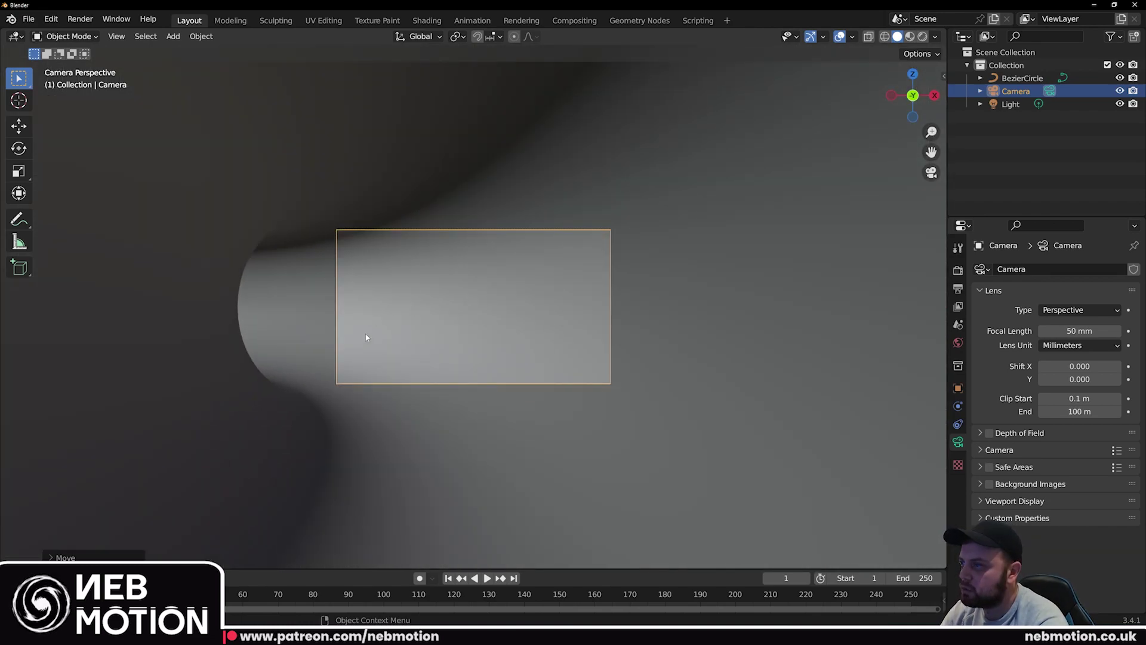
scroll(466, 312, "down", 1)
scroll(473, 308, "up", 2)
middle_click_drag(474, 308, 506, 303)
scroll(421, 307, "down", 6)
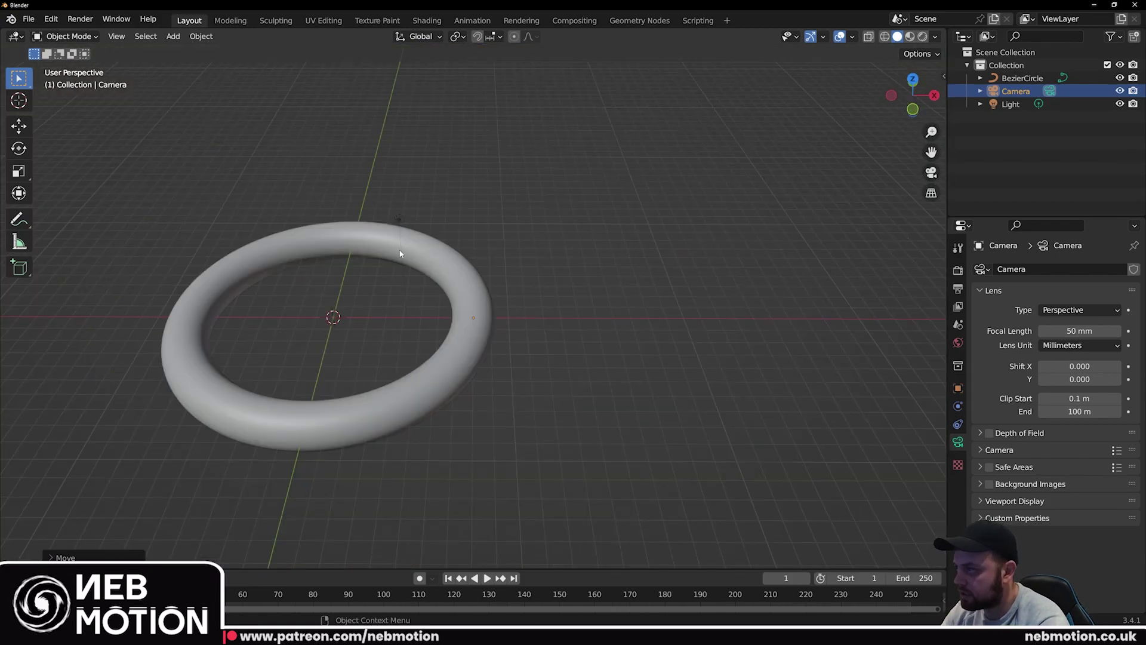
middle_click_drag(273, 314, 639, 296)
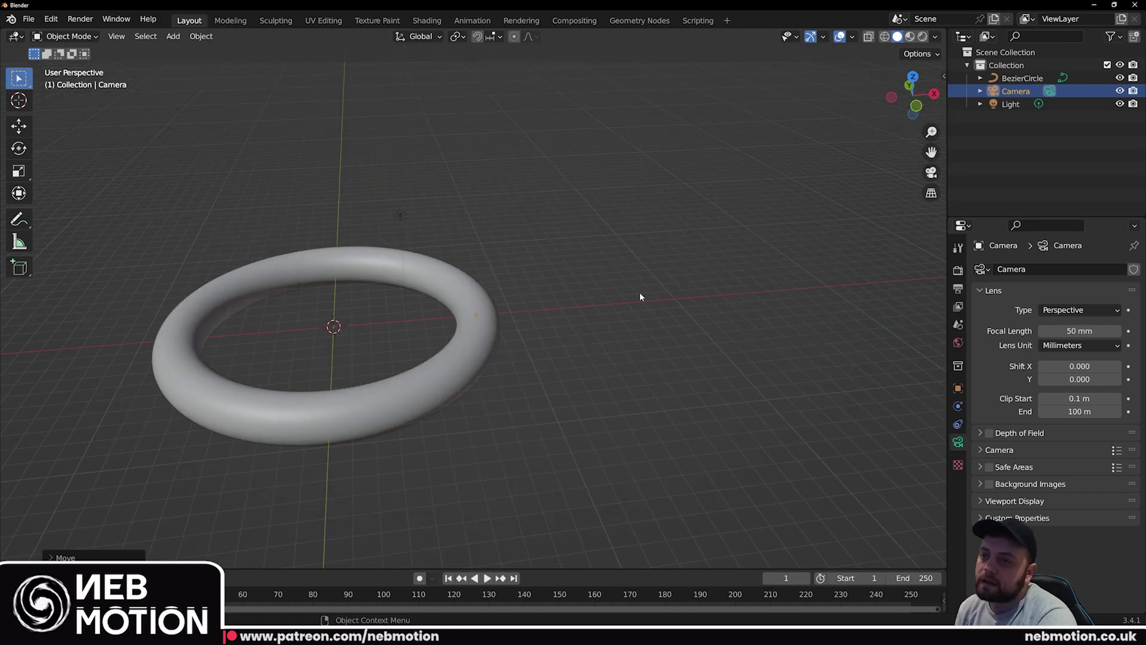
middle_click_drag(534, 294, 389, 313)
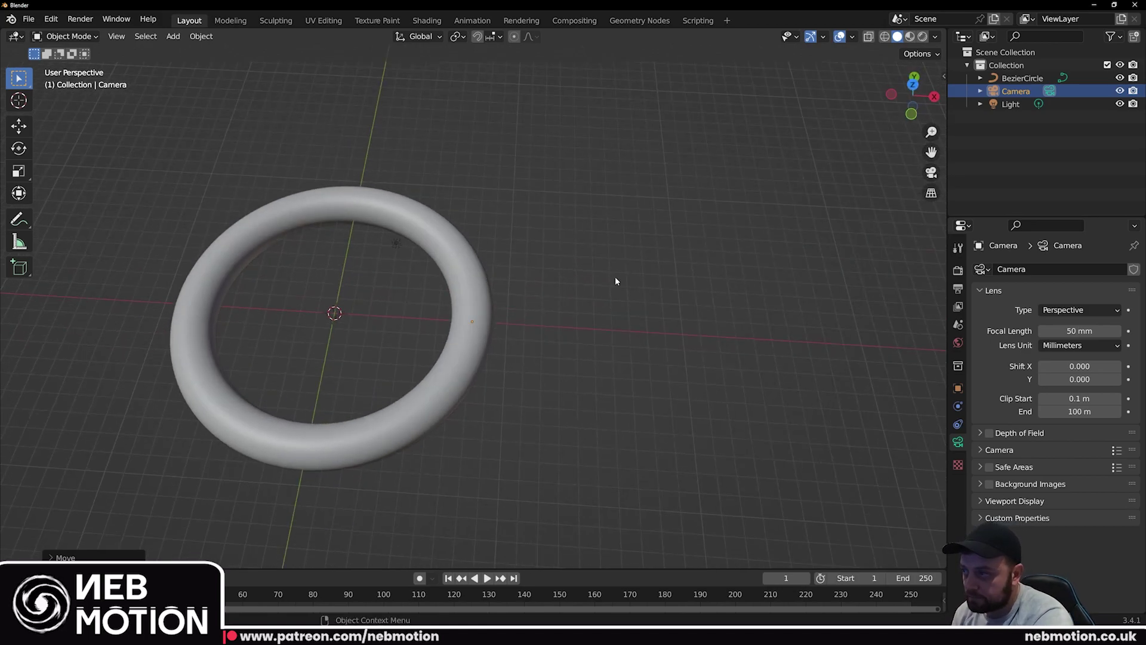
In the torus's Object properties, test a Z rotation through the camera, then cancel it
left_click(1022, 78)
left_click(958, 389)
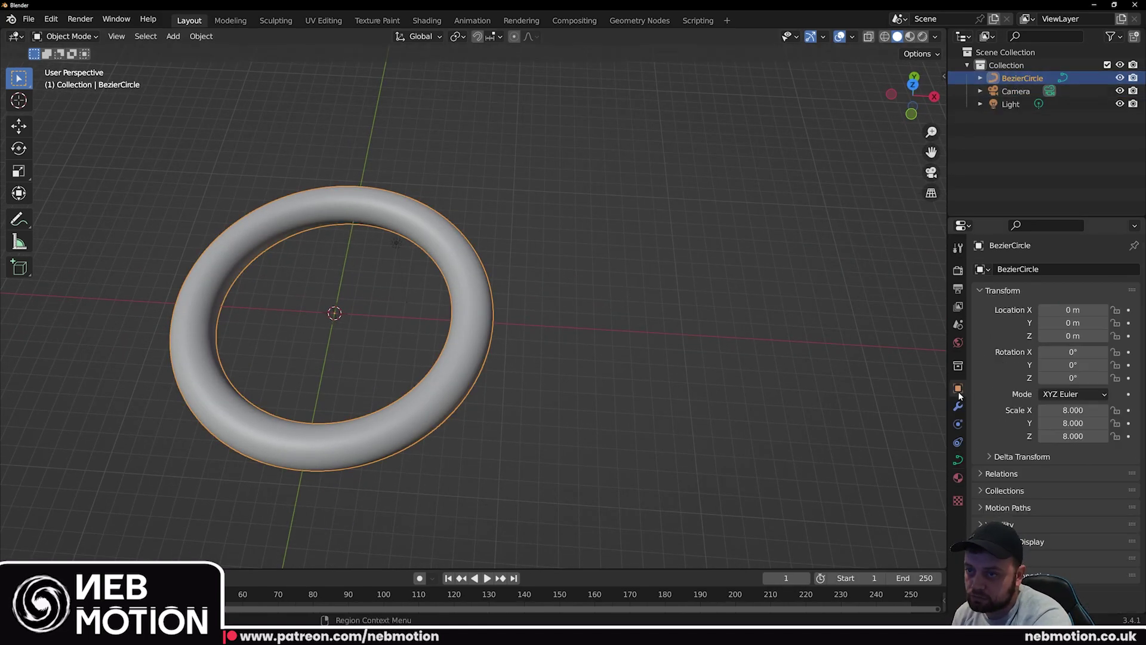
left_click_drag(1073, 377, 1098, 378)
key("KP_0")
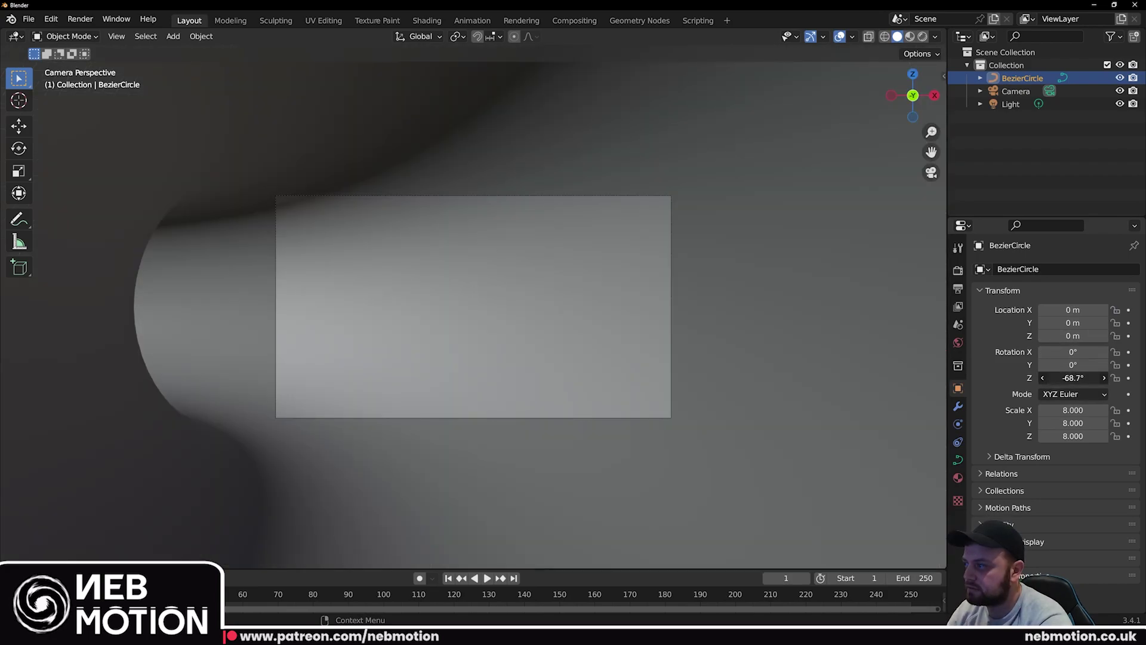
key("BackSpace")
Select the camera to show its 8 m X location and 90° X rotation
middle_click_drag(537, 299, 407, 352)
scroll(413, 318, "down", 4)
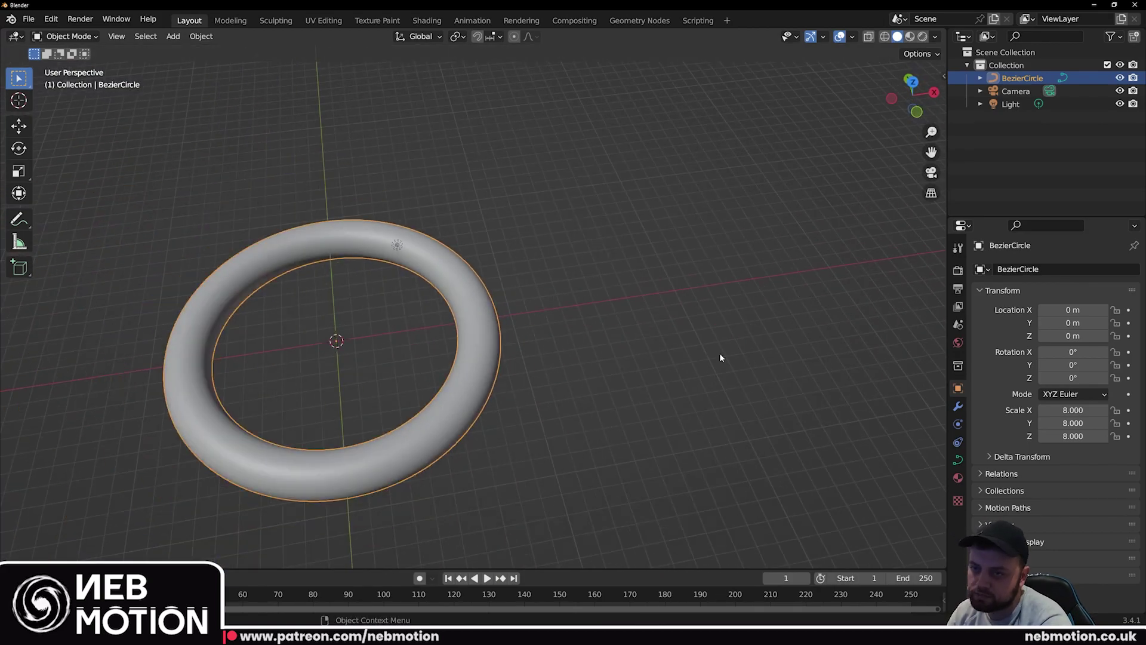
left_click(478, 317)
middle_click_drag(334, 358, 334, 336)
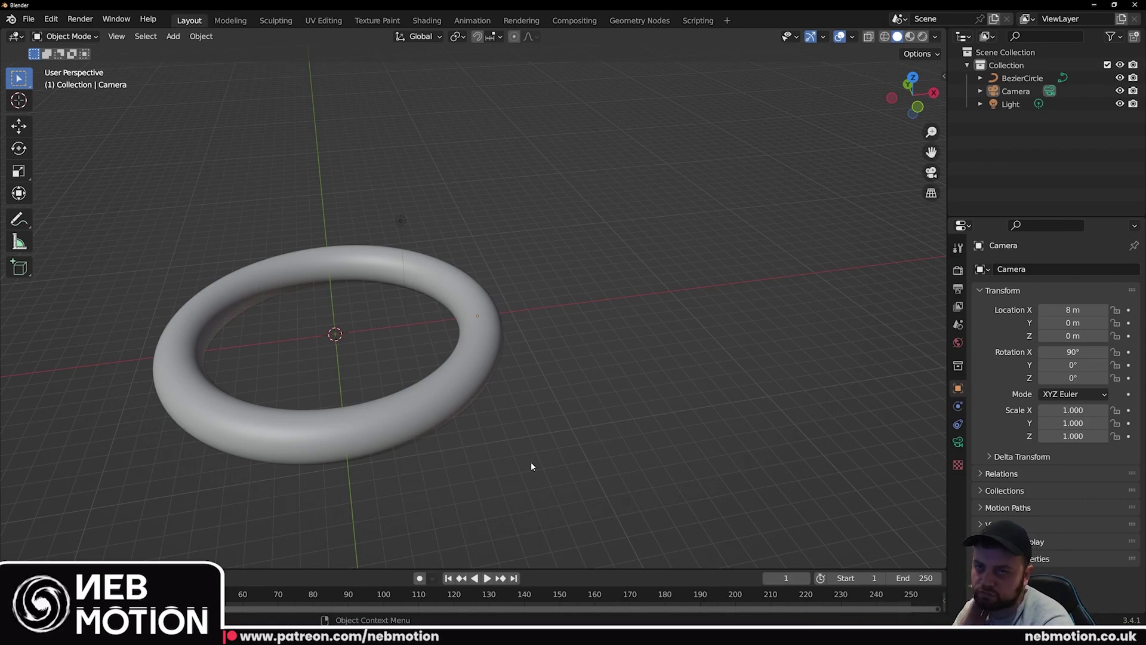
Select the torus and look over the Render and Output properties
left_click(476, 306)
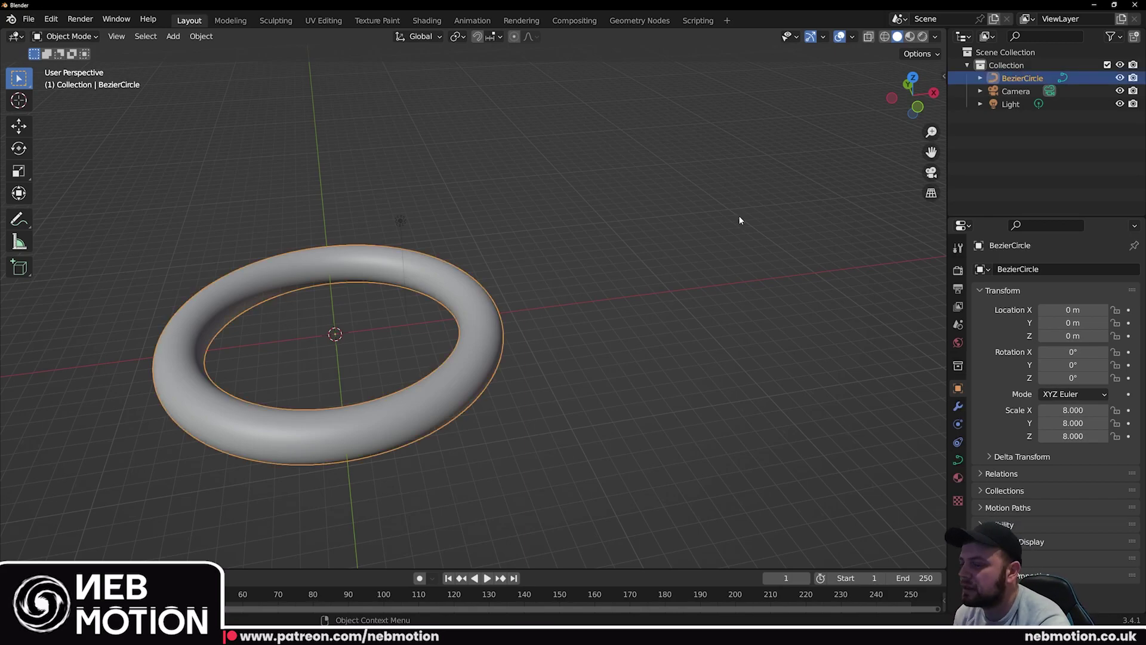
left_click(957, 271)
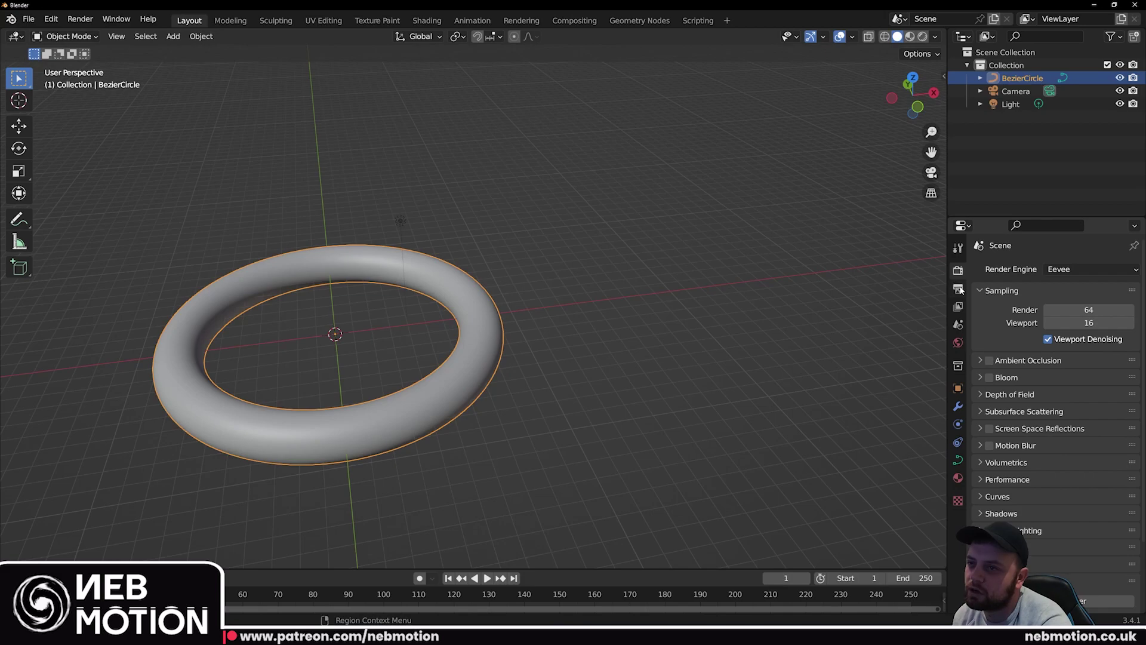
left_click(958, 289)
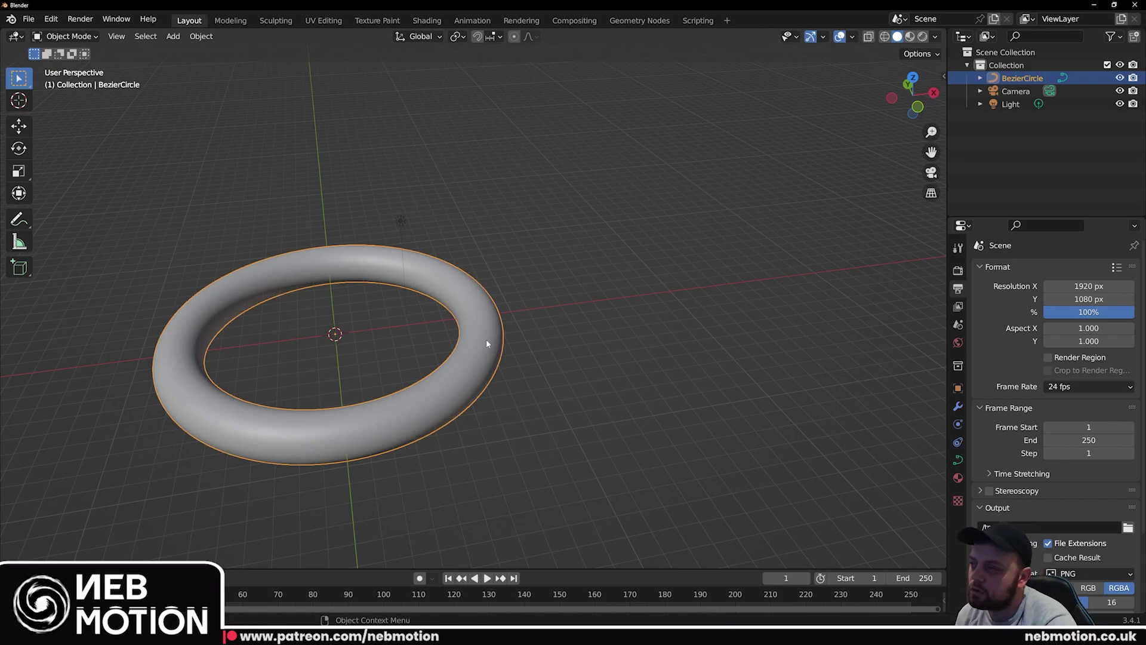
Make the BezierCircle the active object and orbit to inspect the ring
left_click(322, 323)
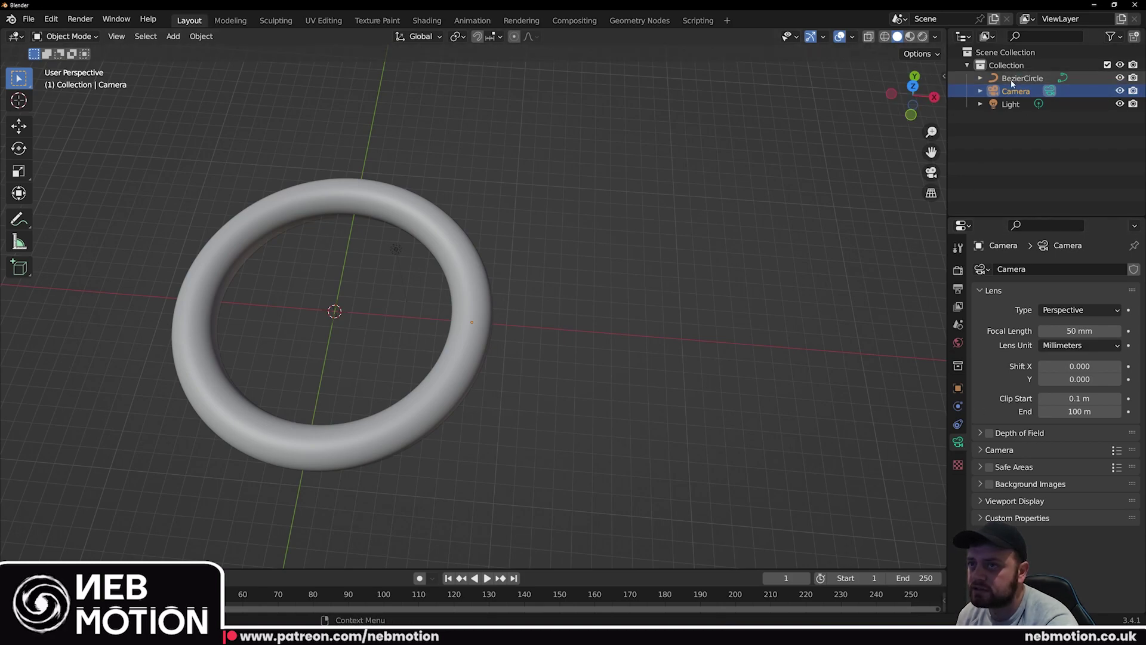
left_click(1011, 80, "ctrl")
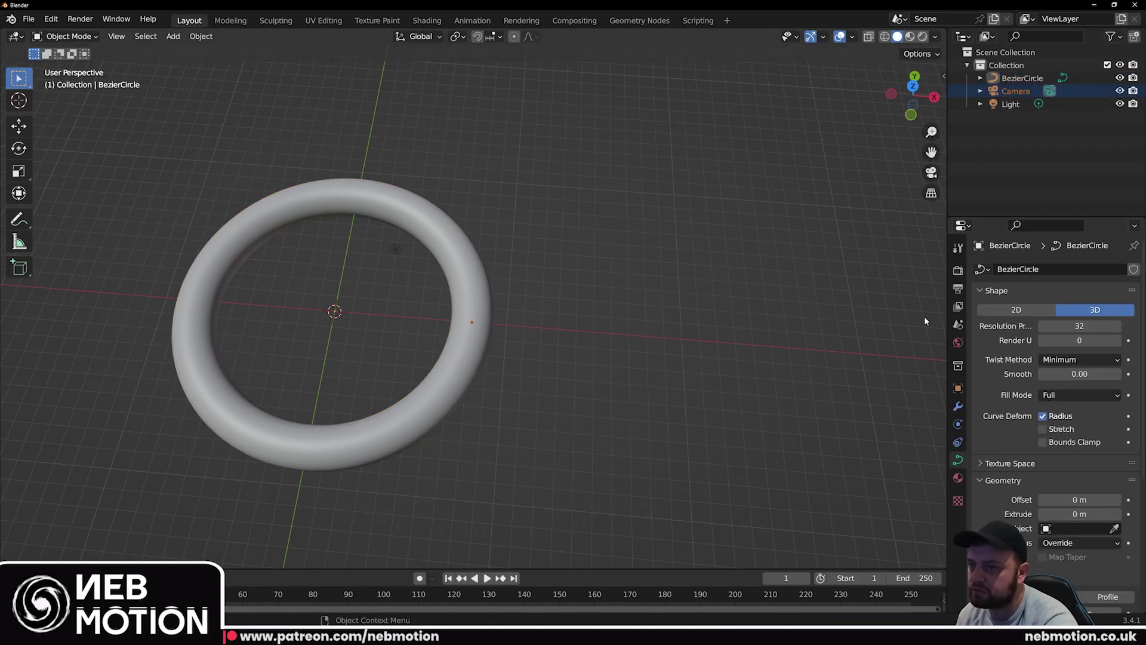
middle_click_drag(601, 264, 449, 372)
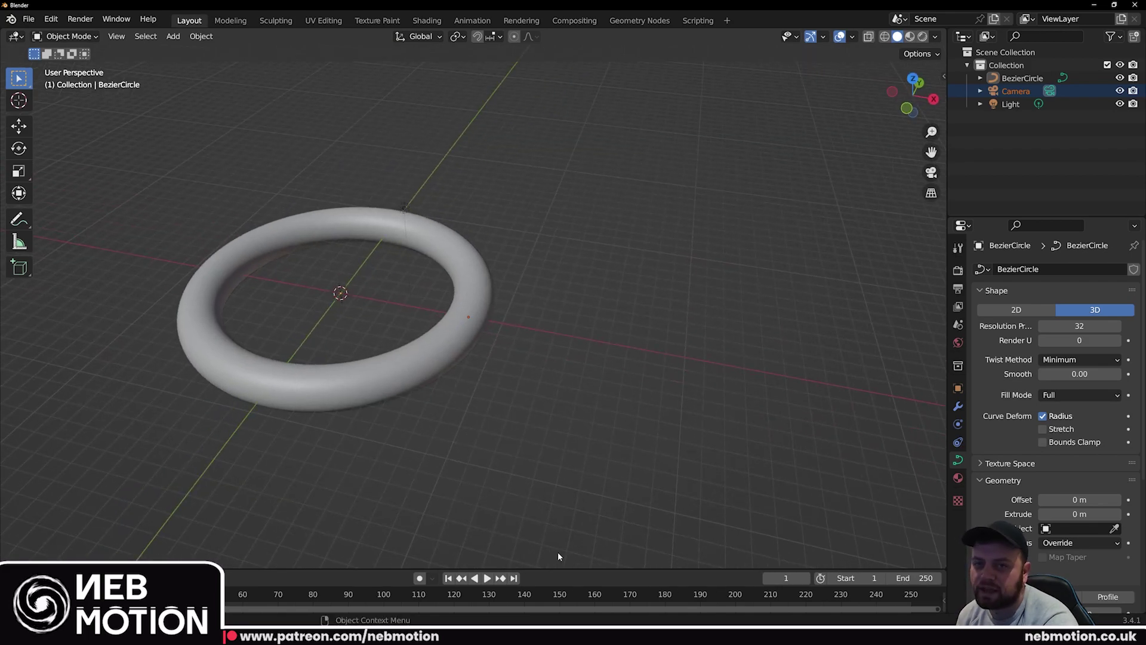
middle_click_drag(594, 401, 408, 355)
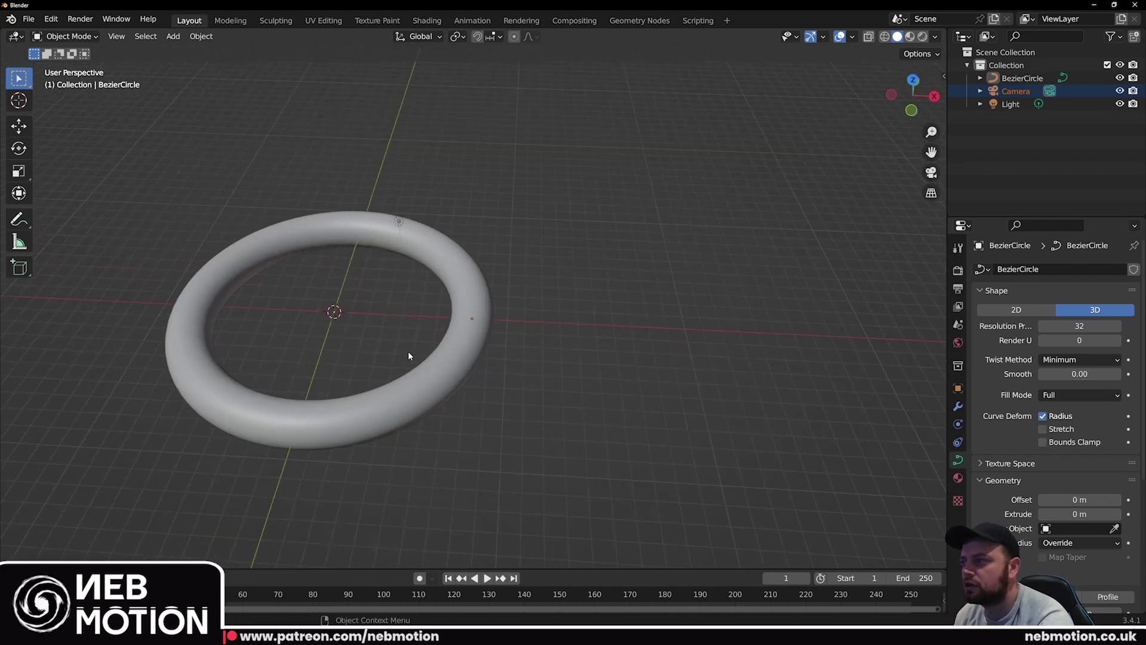
Add a 1 m Plain Axes empty at the origin and select it
left_click(506, 354)
middle_click_drag(507, 354, 353, 345)
key("shift+a")
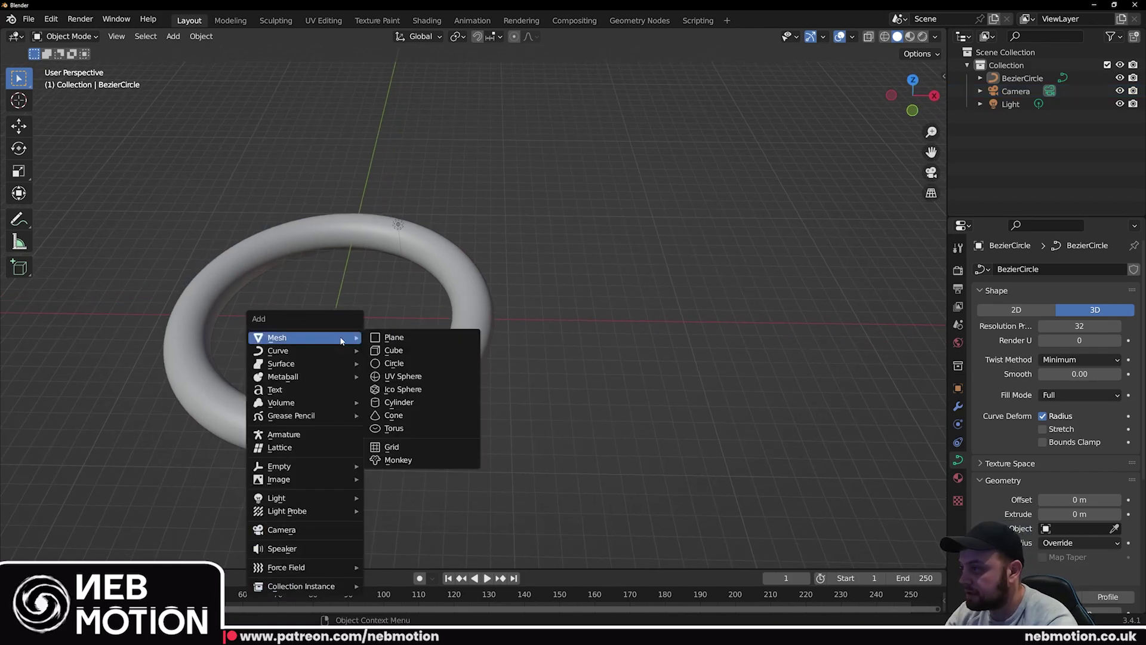
mouse_move(334, 467)
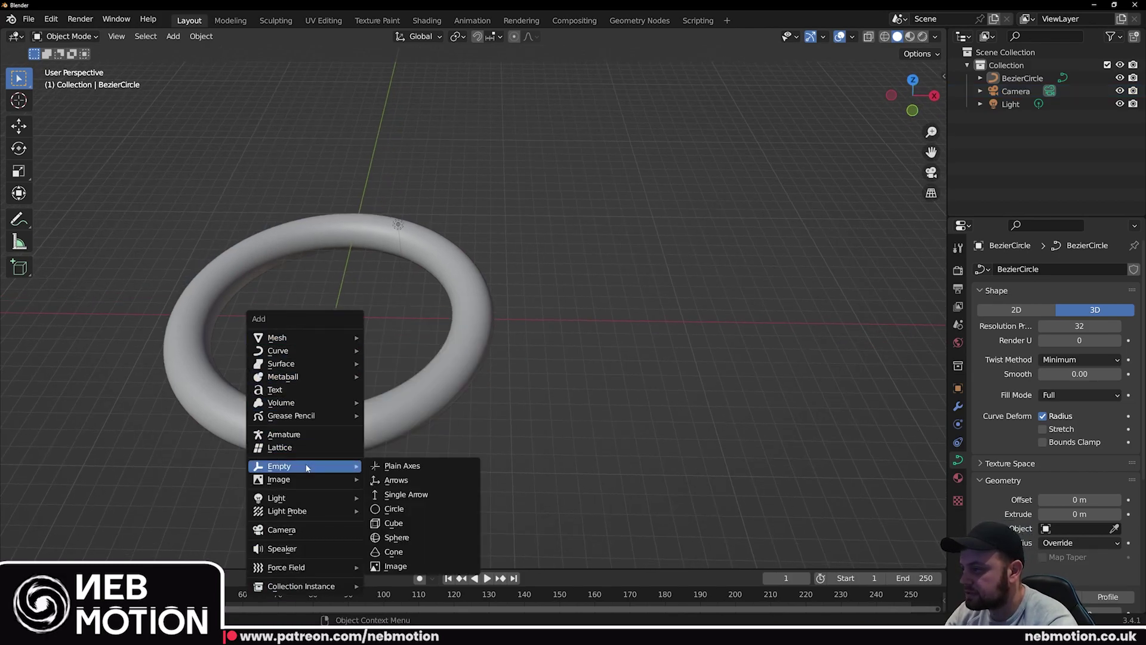
left_click(404, 469)
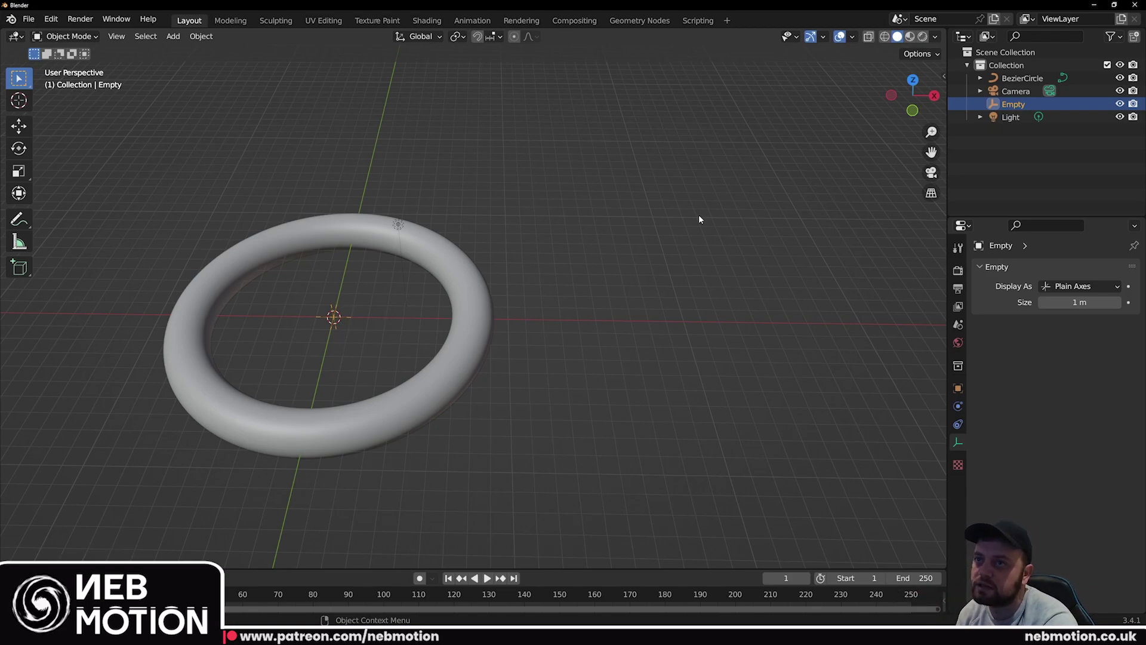
left_click(360, 321)
left_click(339, 321)
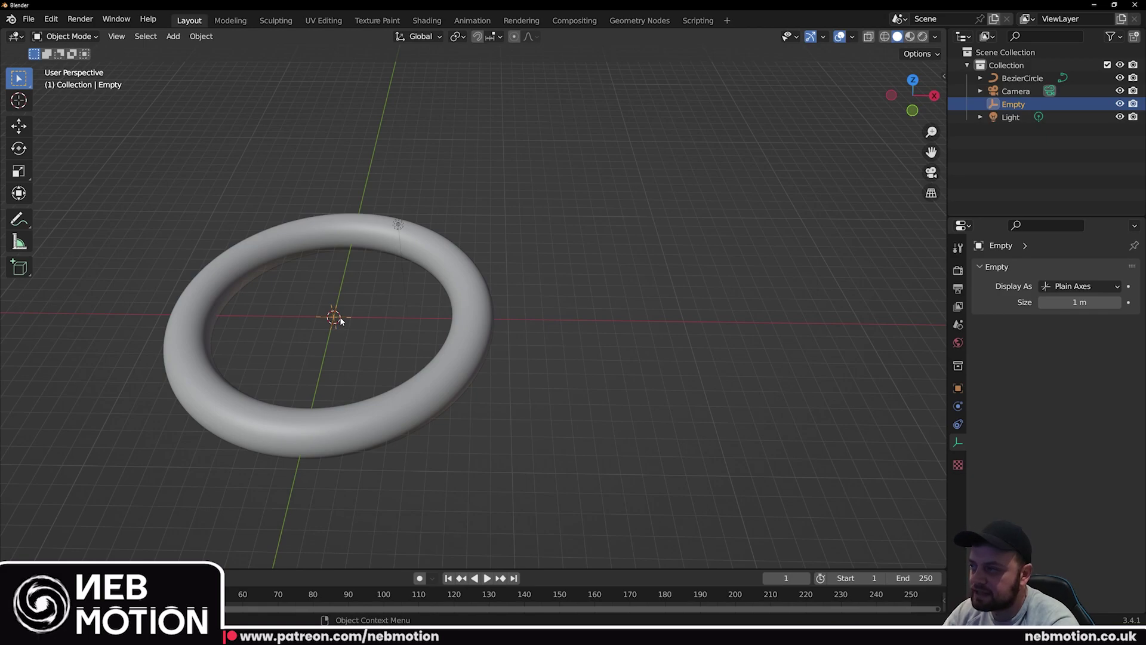
Parent the camera to the empty using Ctrl+P > Object
left_click(471, 316)
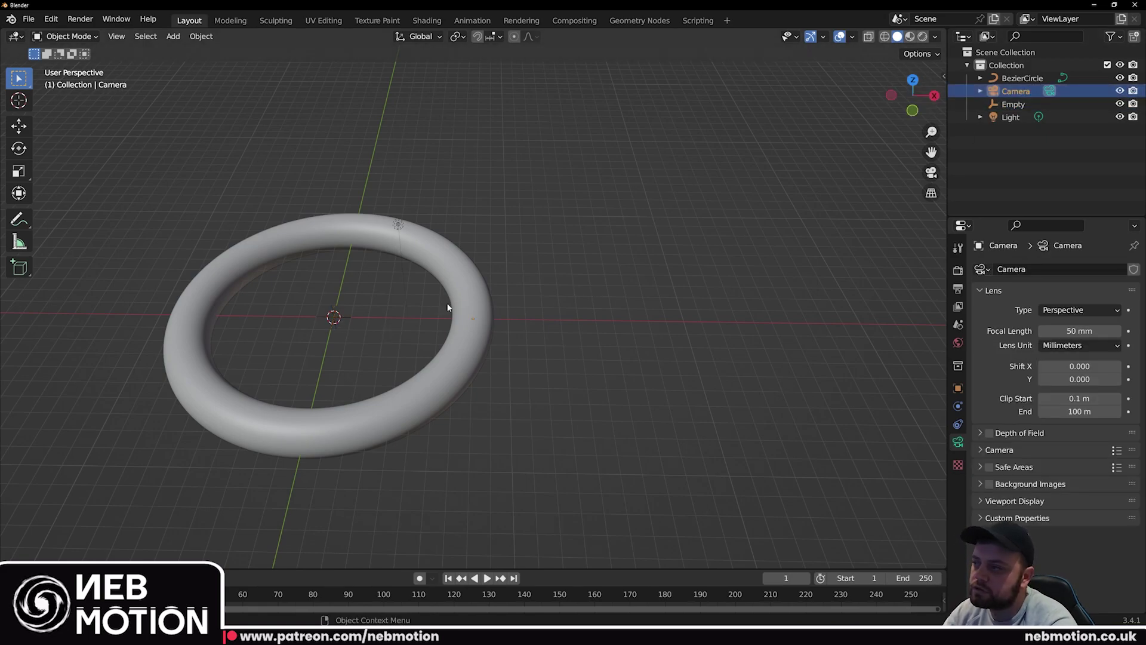
left_click(1016, 89)
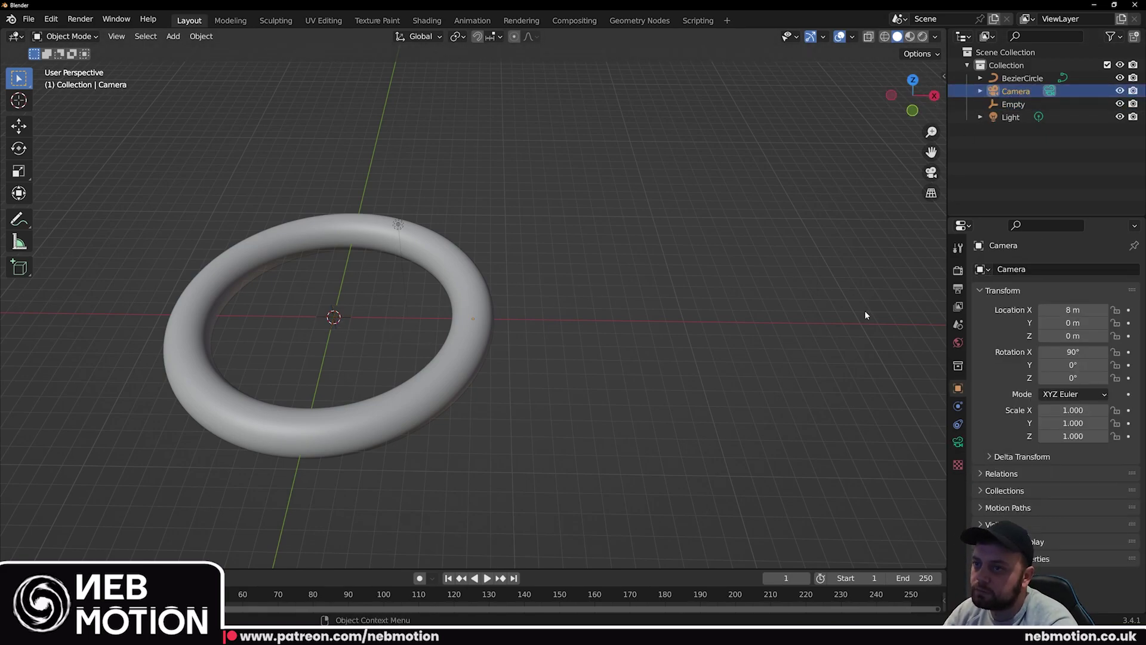
left_click(1007, 105, "ctrl")
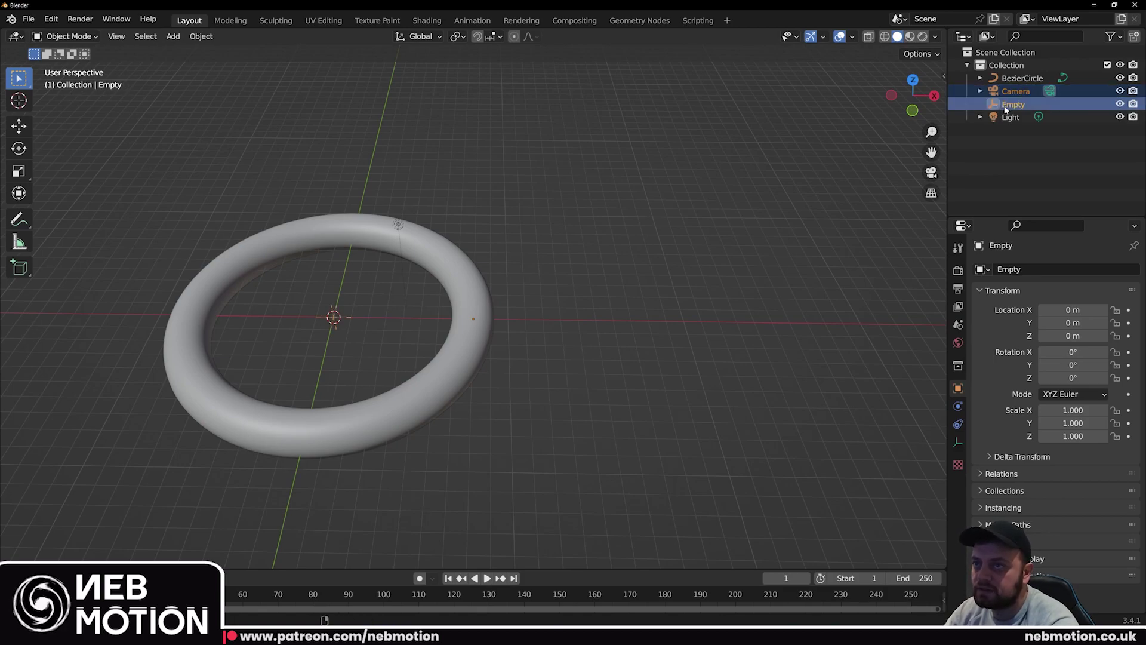
key("ctrl+p")
left_click(488, 423)
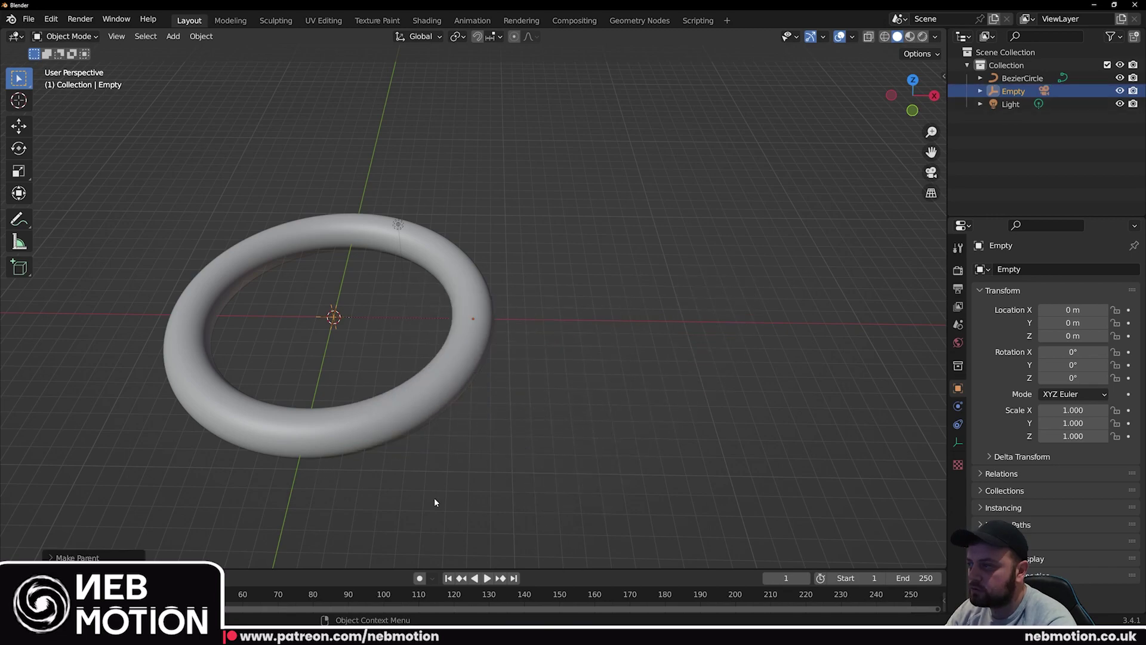
Rename the empty to CameraCtrl and spin it to 72° around Z
middle_click_drag(474, 524, 499, 337)
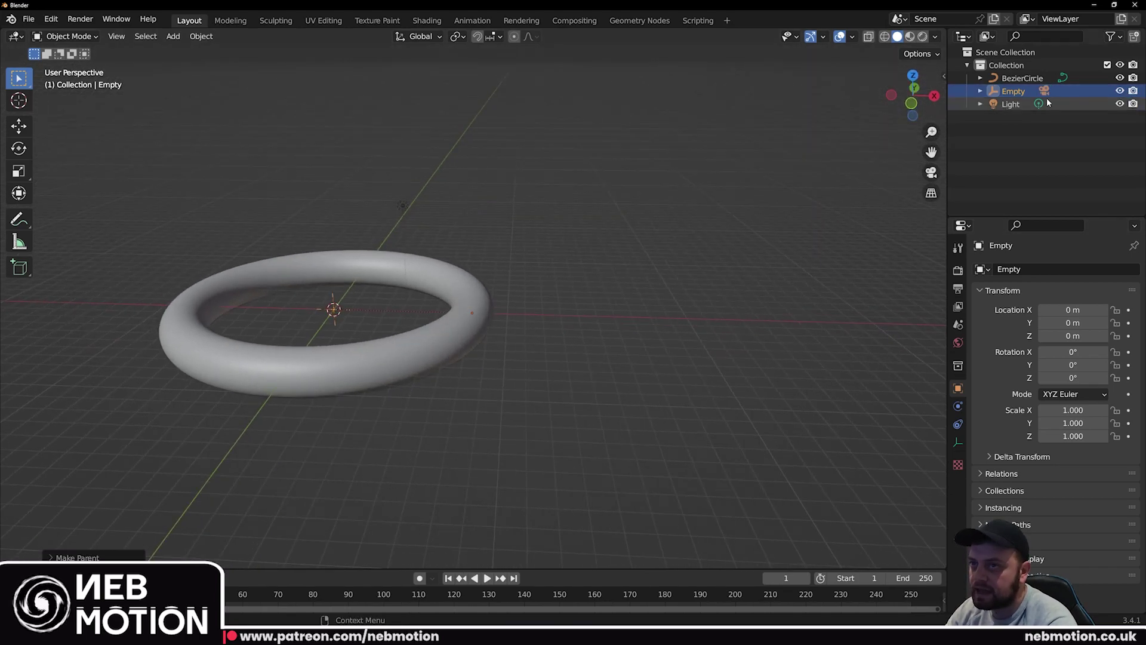
double_click(1013, 91)
double_click(1013, 90)
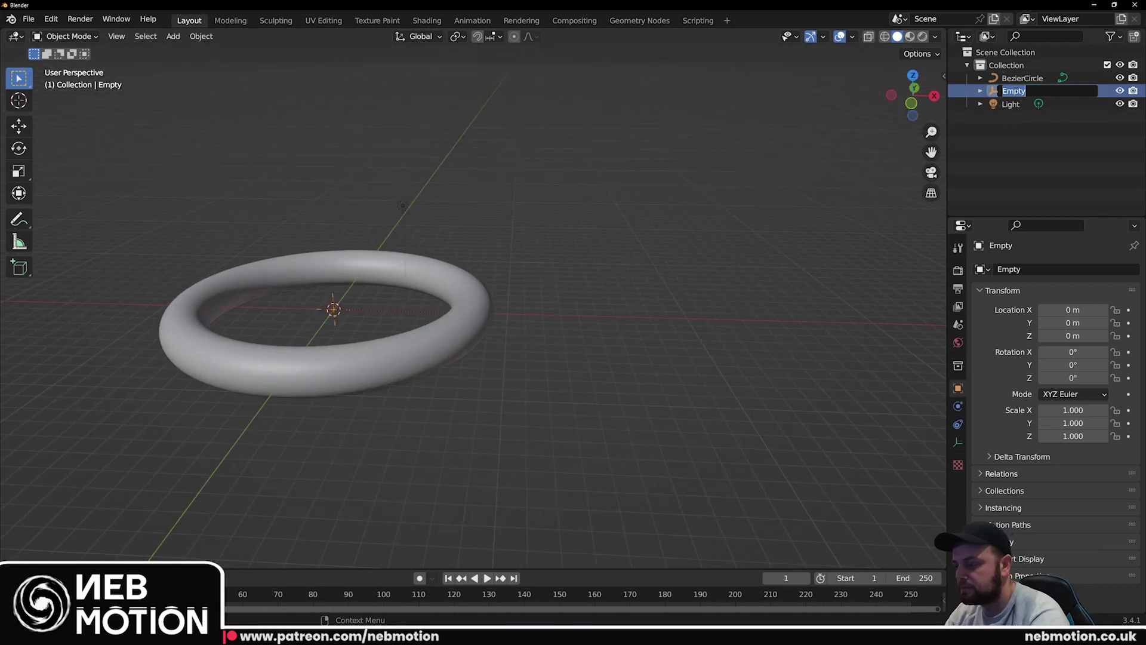
type("CameraCtrl")
key("Return")
left_click(1133, 36)
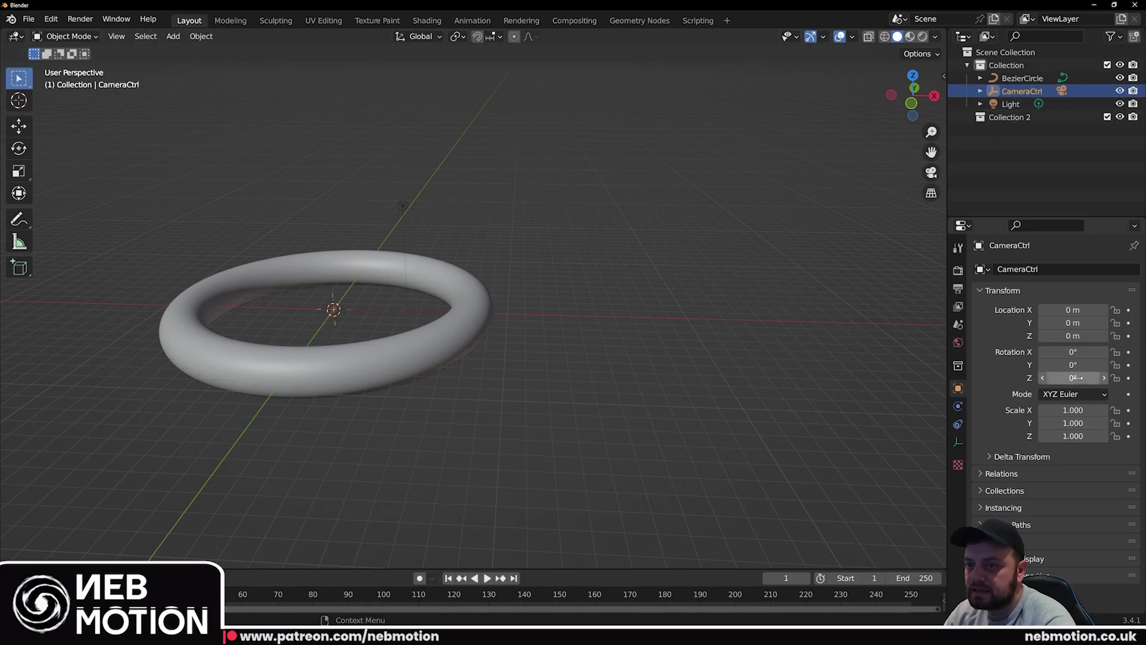
left_click_drag(1069, 378, 1067, 377)
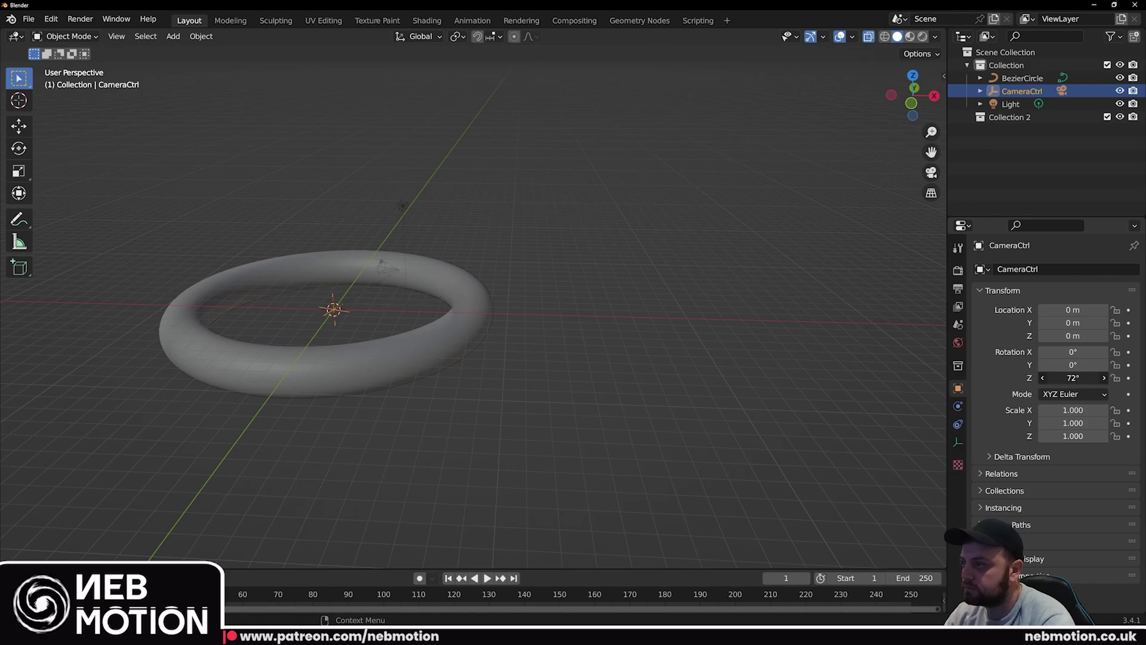
Reset CameraCtrl to 0°, keyframe its Z rotation at frame 1, and enlarge the timeline
key("alt+r")
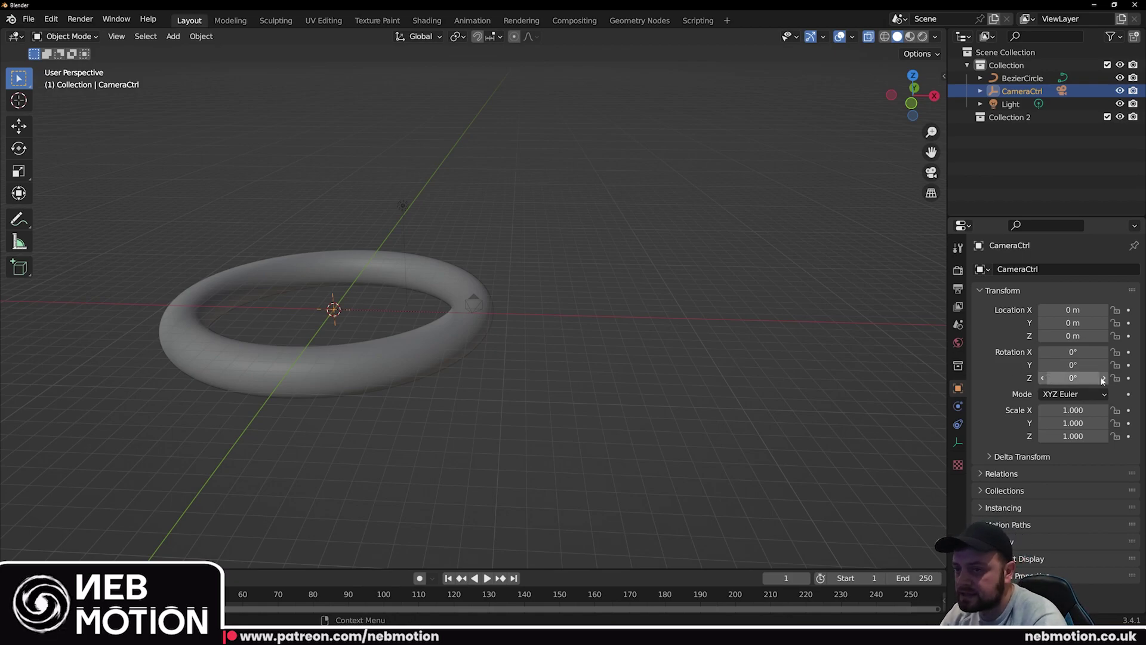
left_click(1128, 379)
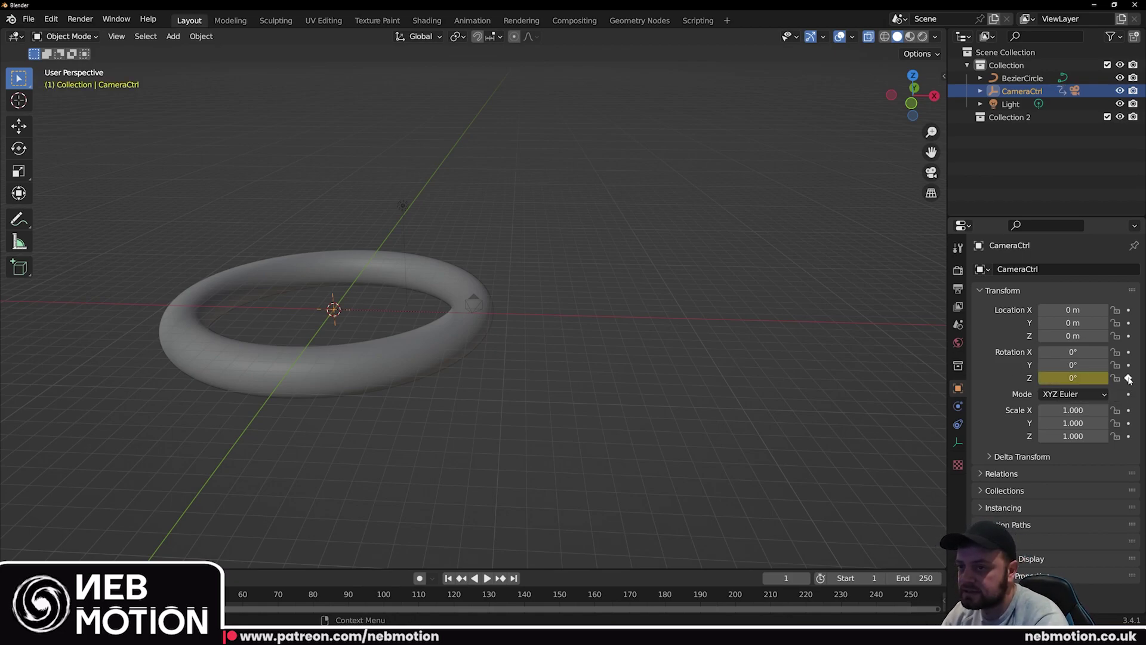
left_click_drag(611, 569, 612, 488)
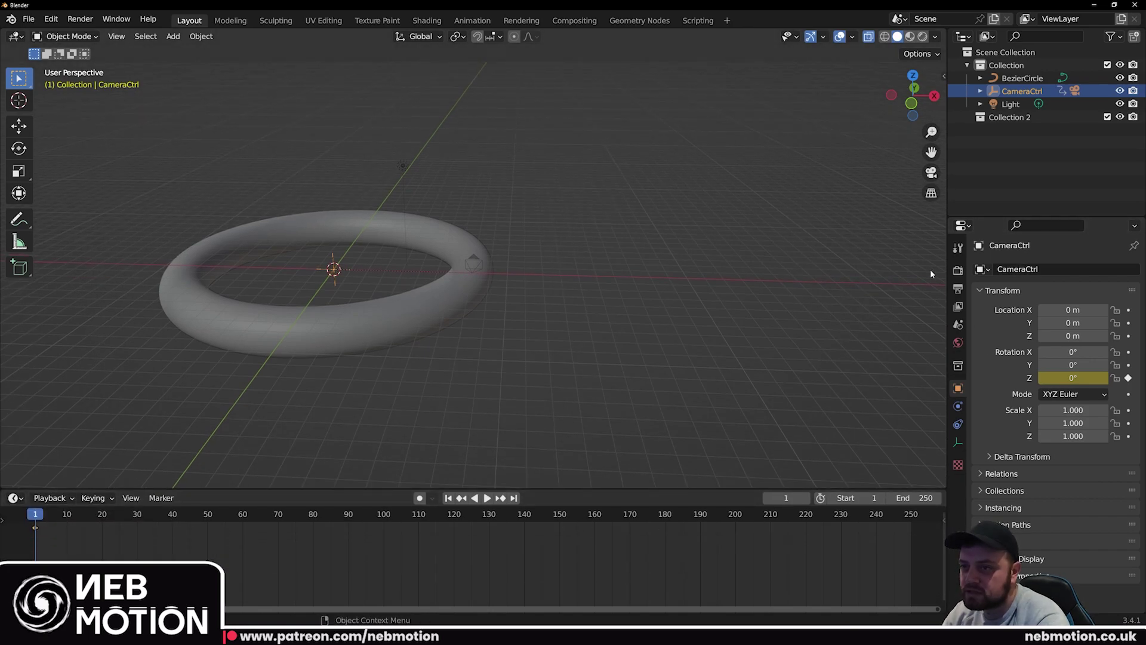
Set the output frame rate to 30 fps and the scene end frame to 300
left_click(959, 289)
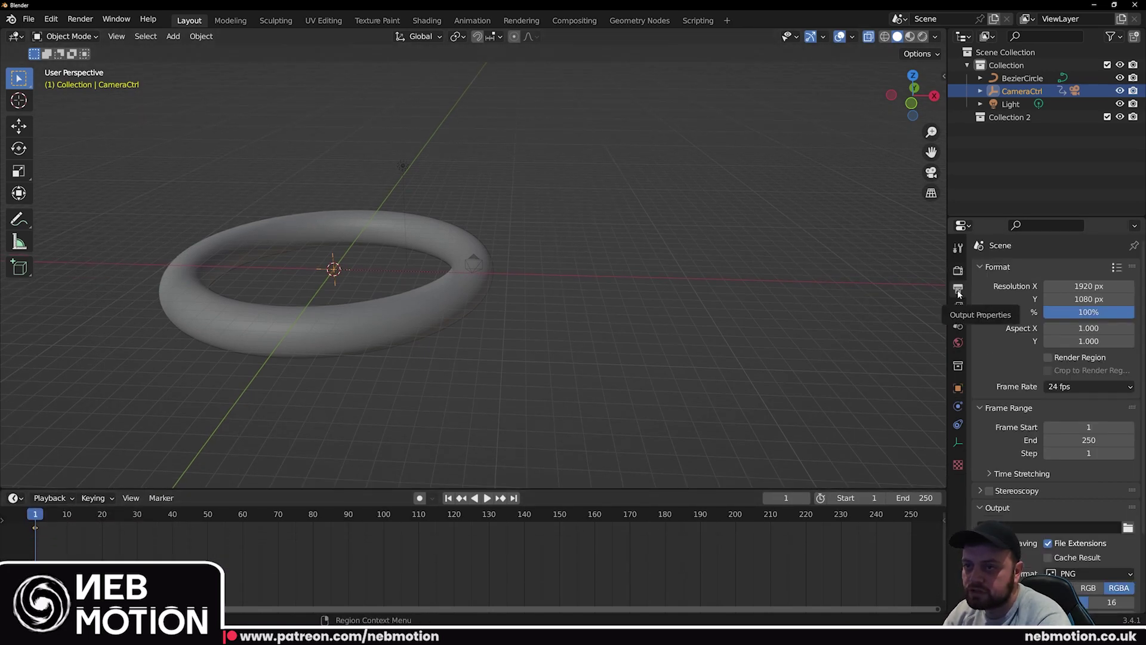
left_click(1105, 395)
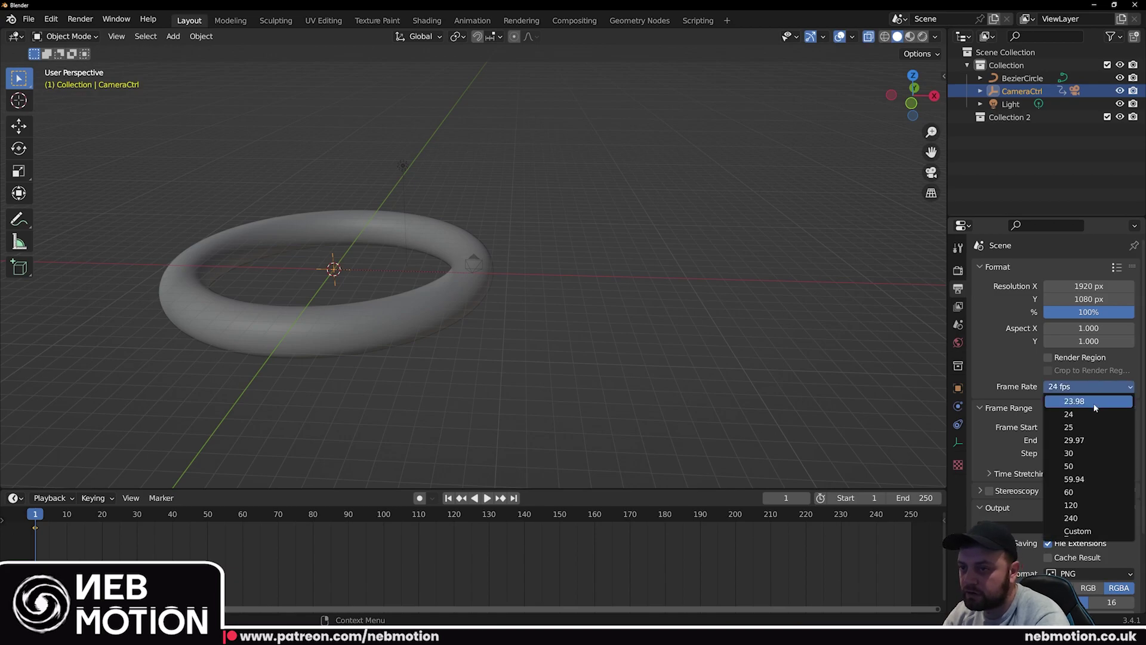
left_click(1099, 455)
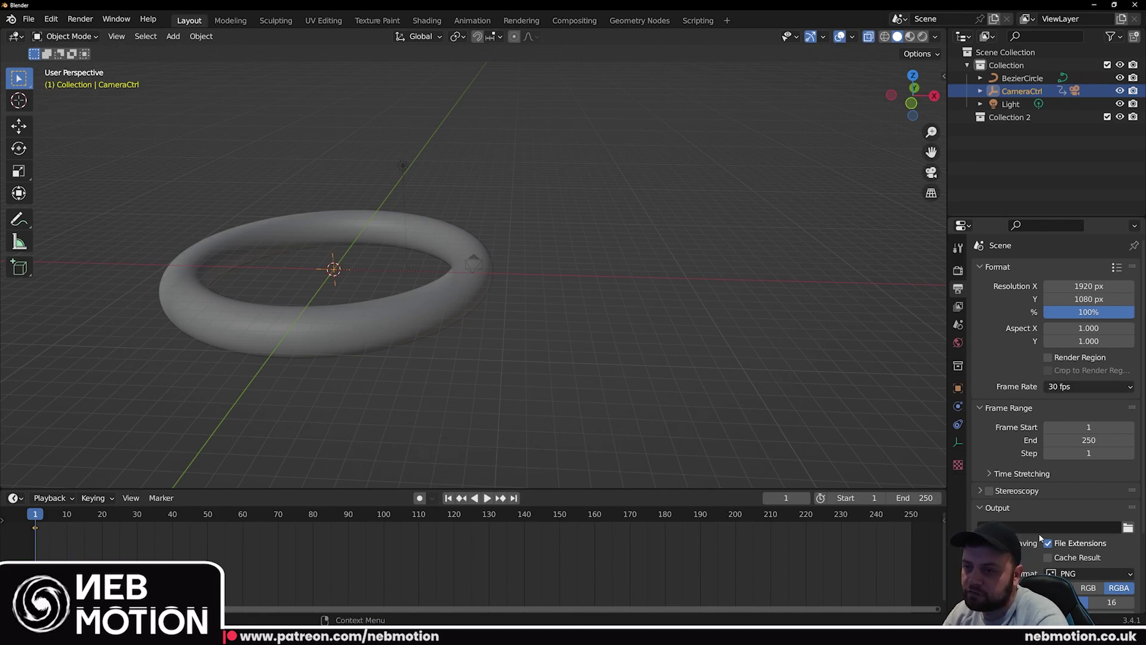
left_click(913, 498)
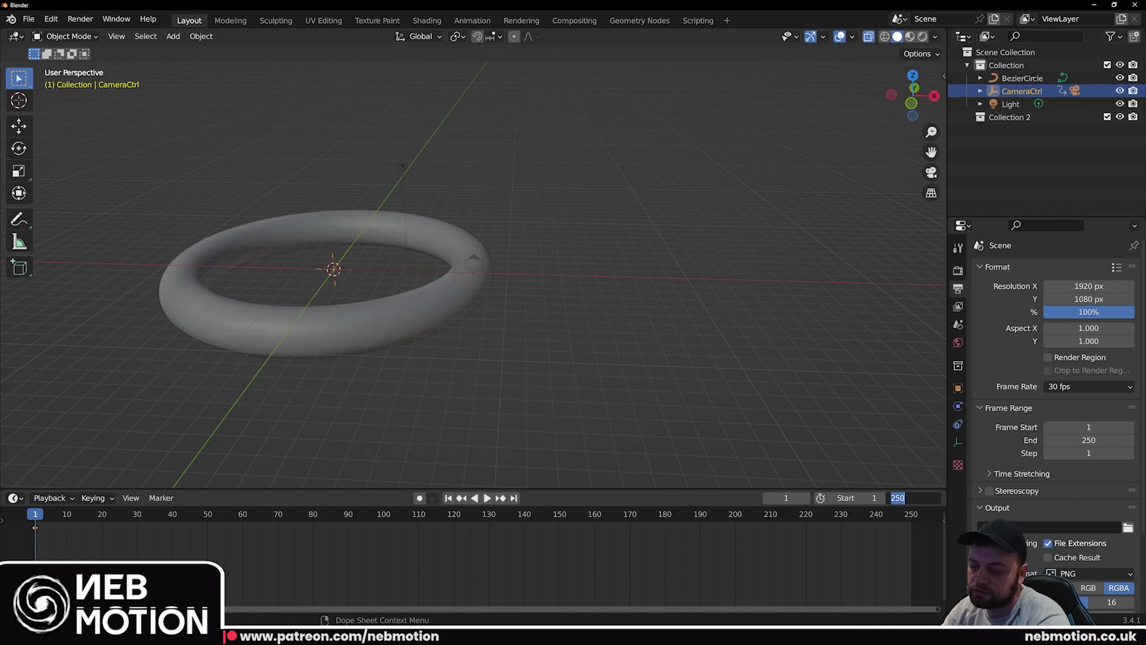
type("300")
key("Return")
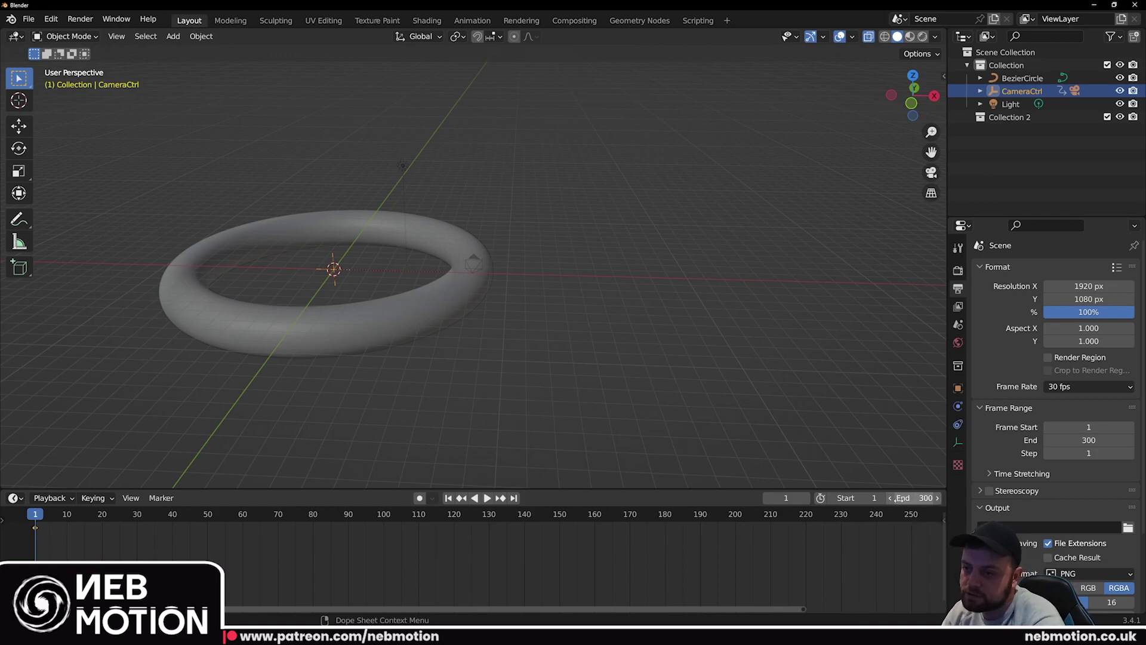
scroll(897, 498, "down", 3)
middle_click_drag(412, 352, 419, 386)
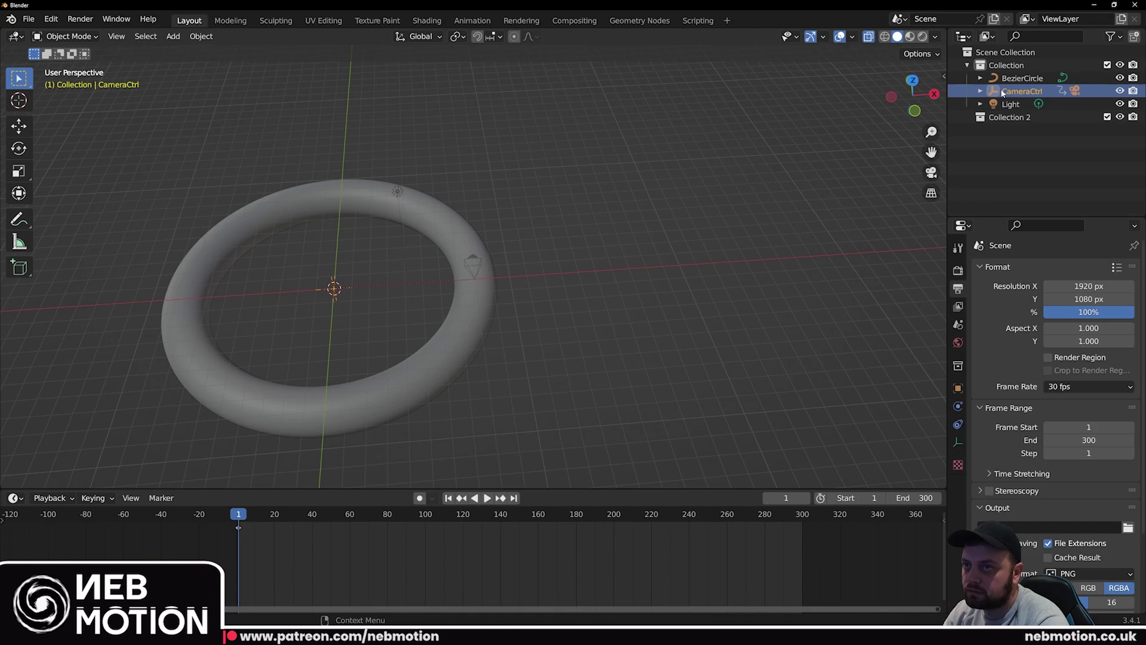
Re-insert CameraCtrl's Z rotation keyframe at frame 1
left_click(958, 388)
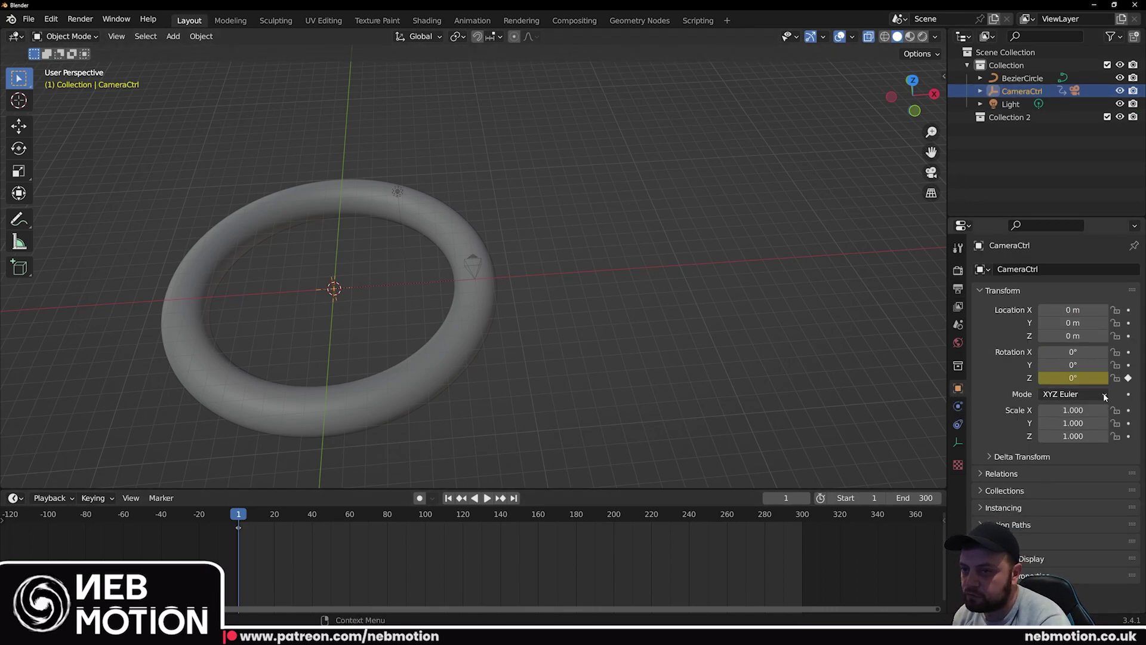
left_click(1127, 378)
left_click(1128, 379)
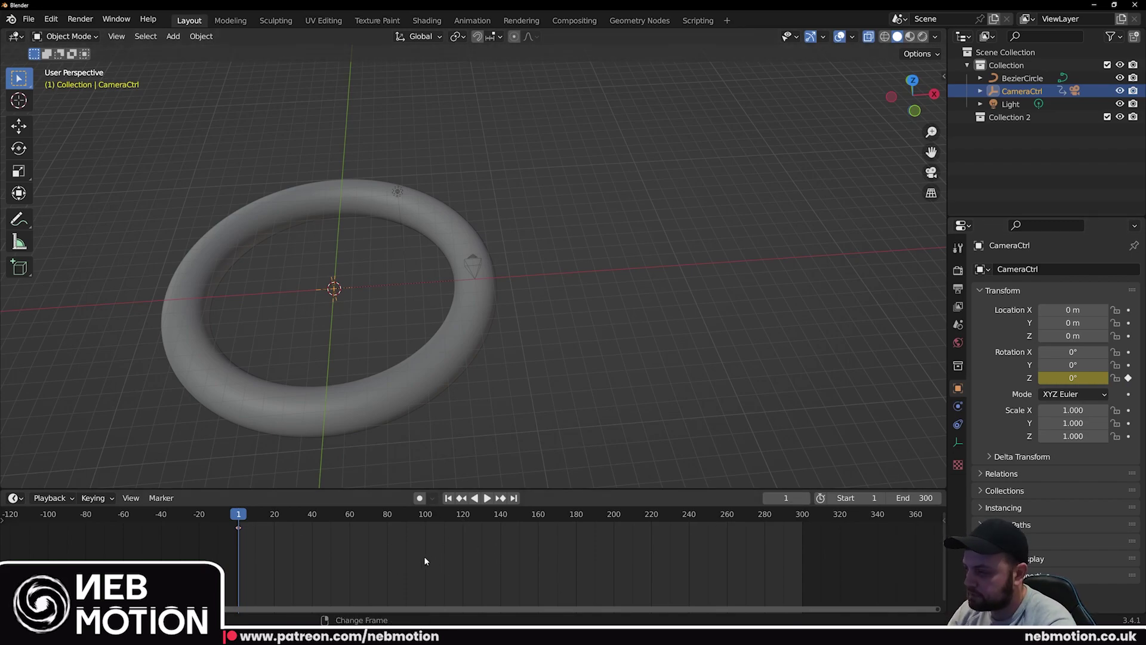
On frame 301, set CameraCtrl's Z rotation to 360° and keyframe it
key("shift+Right")
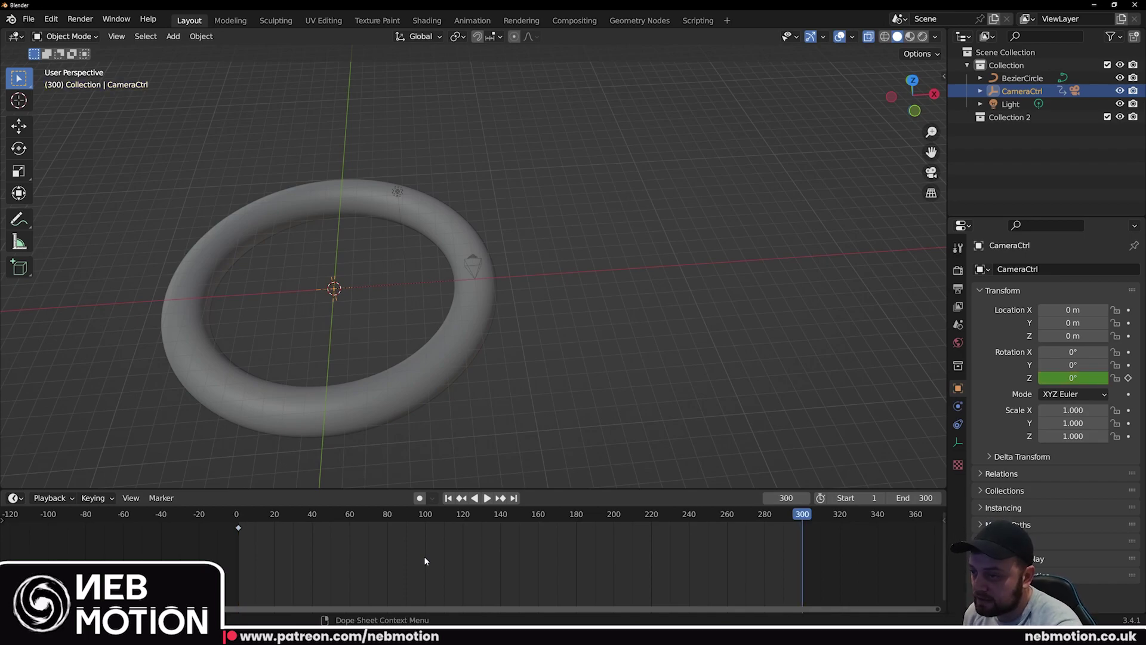
key("Right")
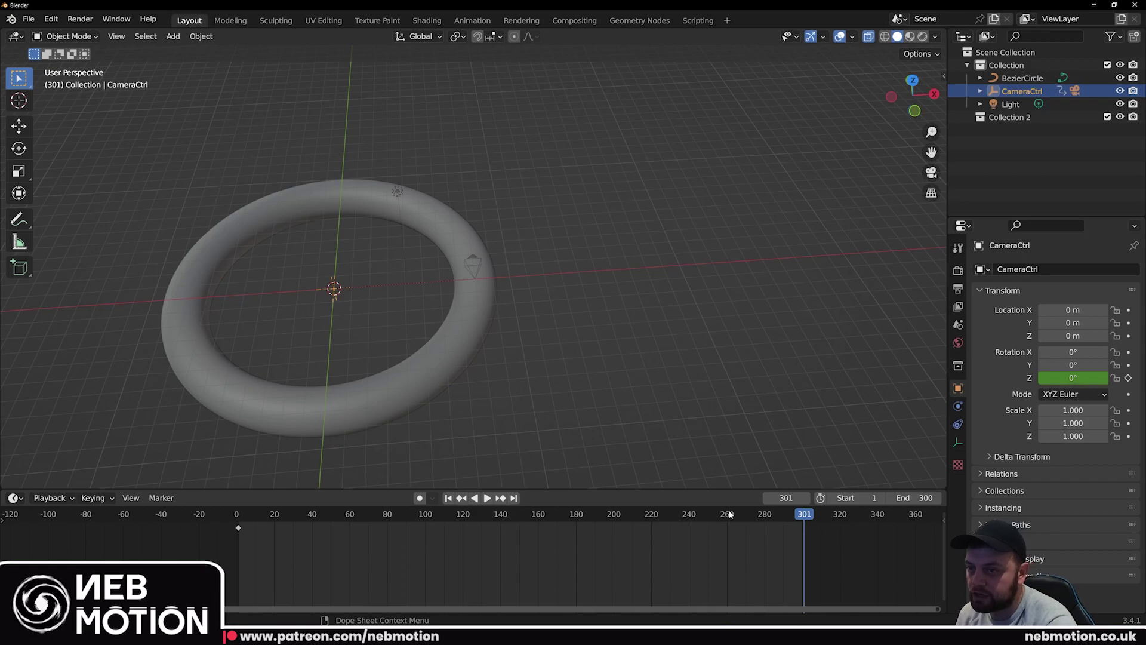
double_click(1083, 377)
type("3")
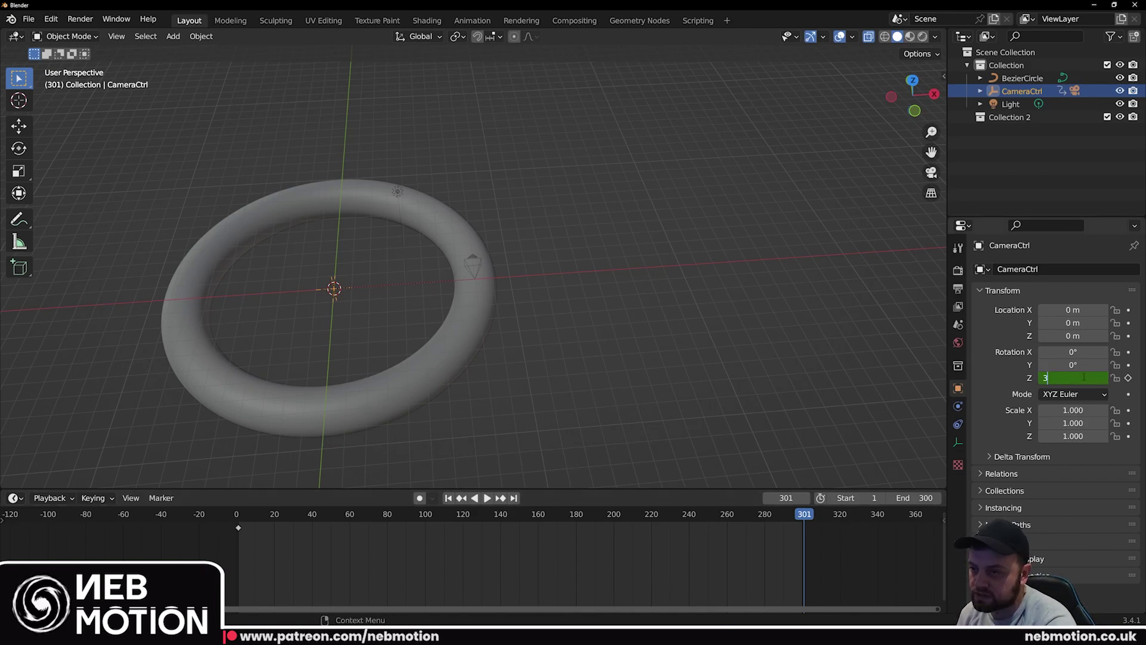
type("60")
key("Return")
left_click(1128, 378)
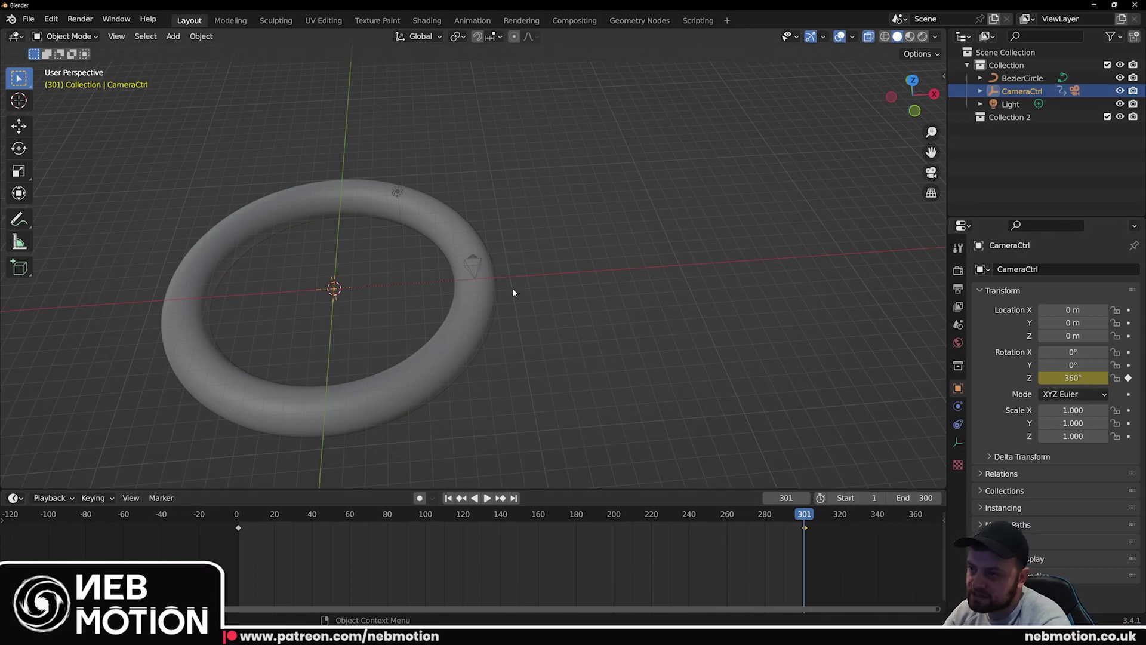
key("shift+Left")
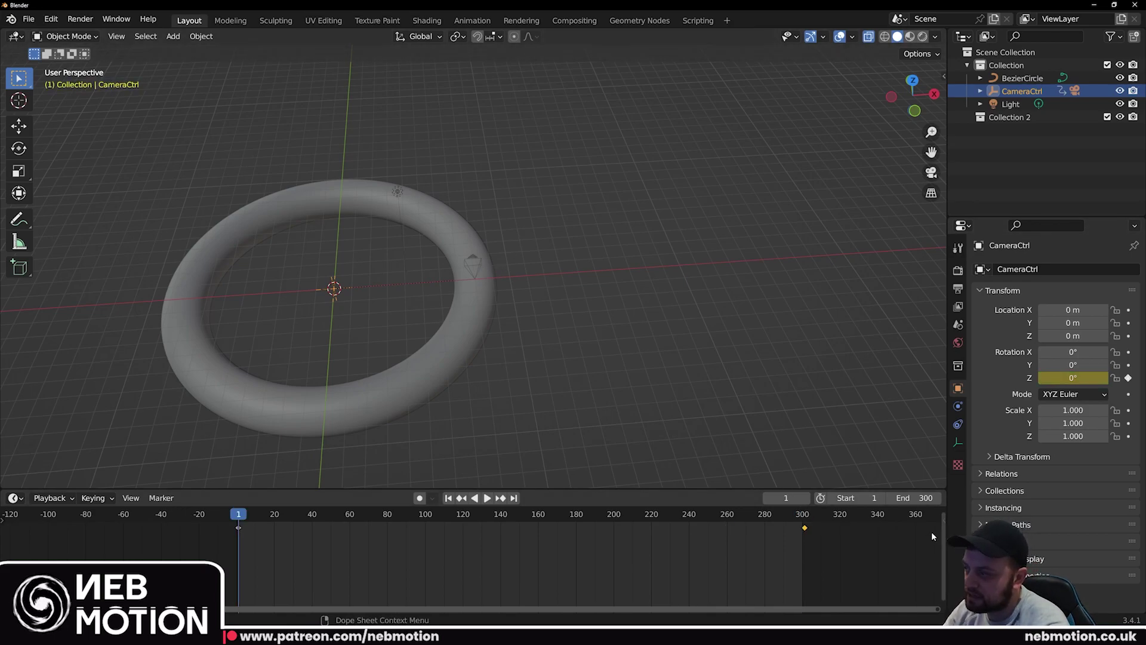
key("shift+Right")
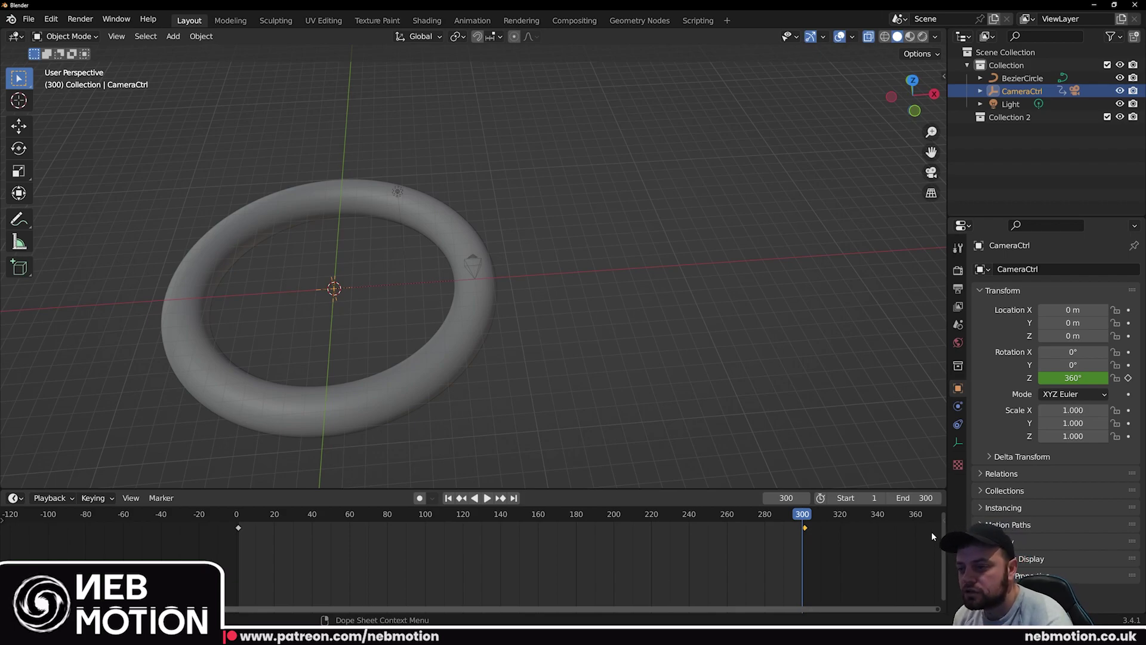
key("Right")
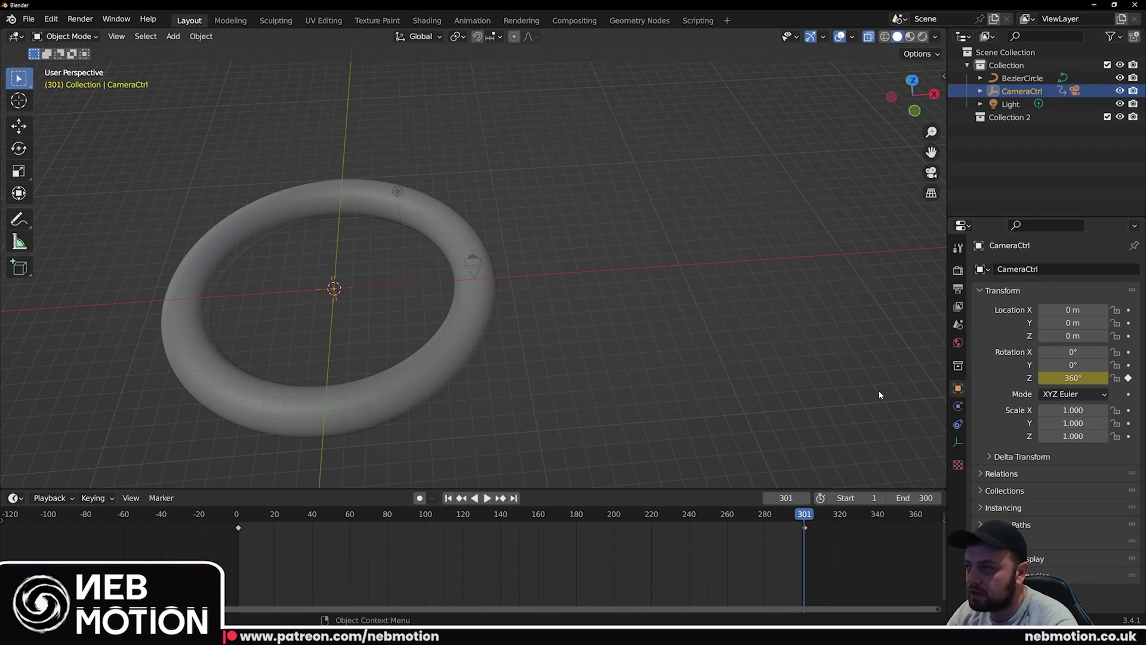
key("space")
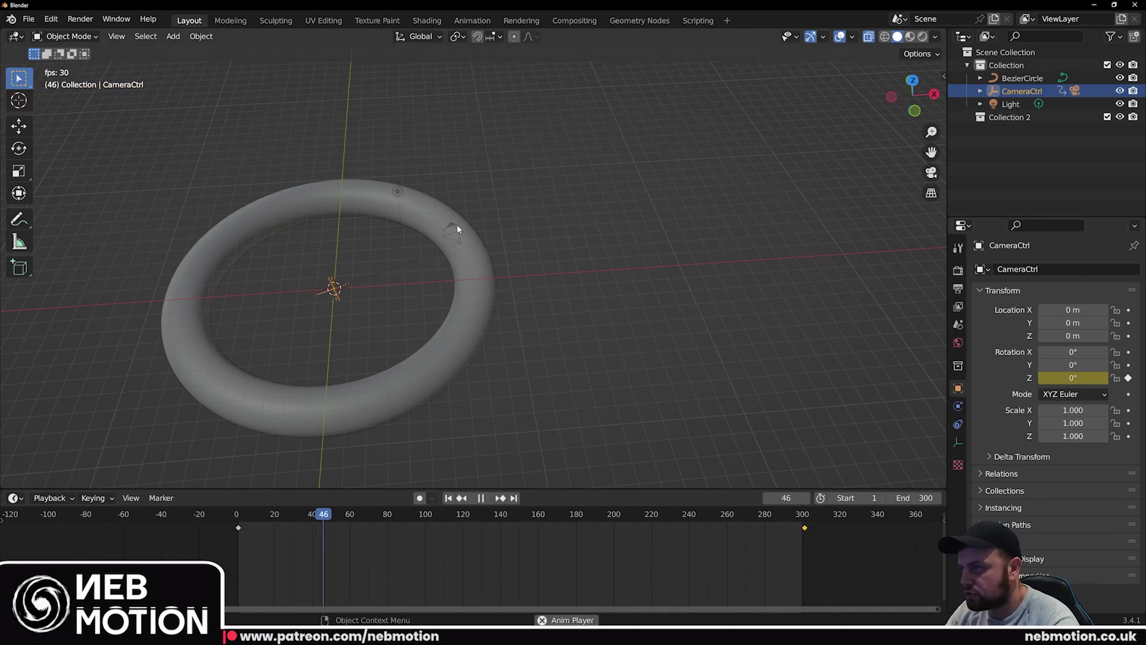
left_click(764, 513)
key("space")
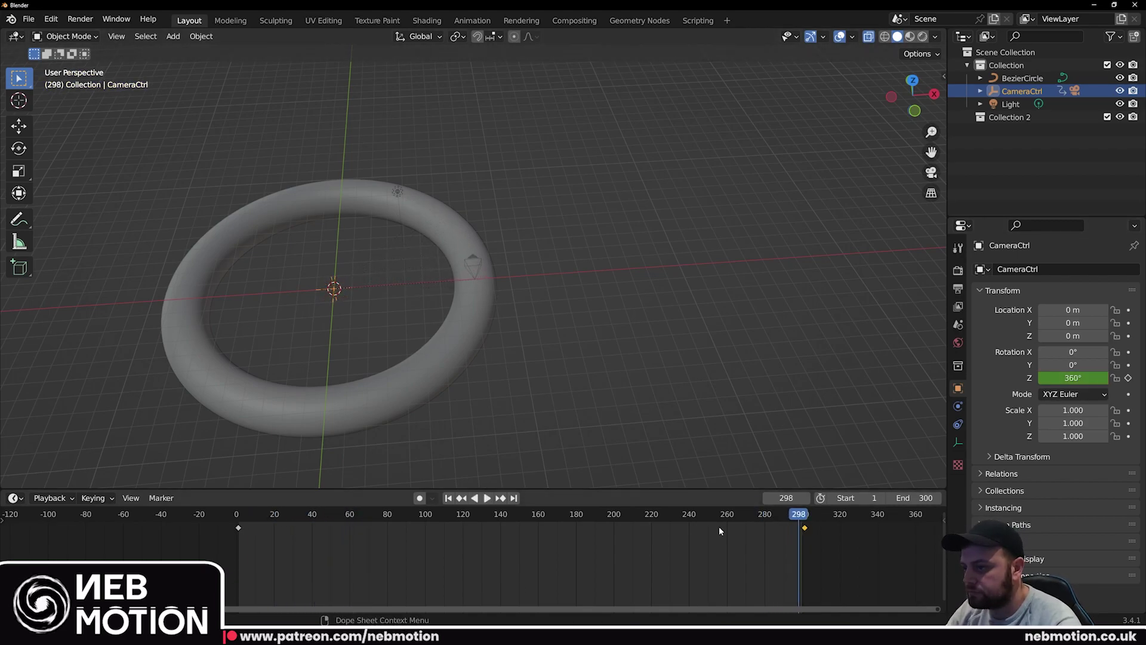
left_click(719, 528)
key("space")
key("space")
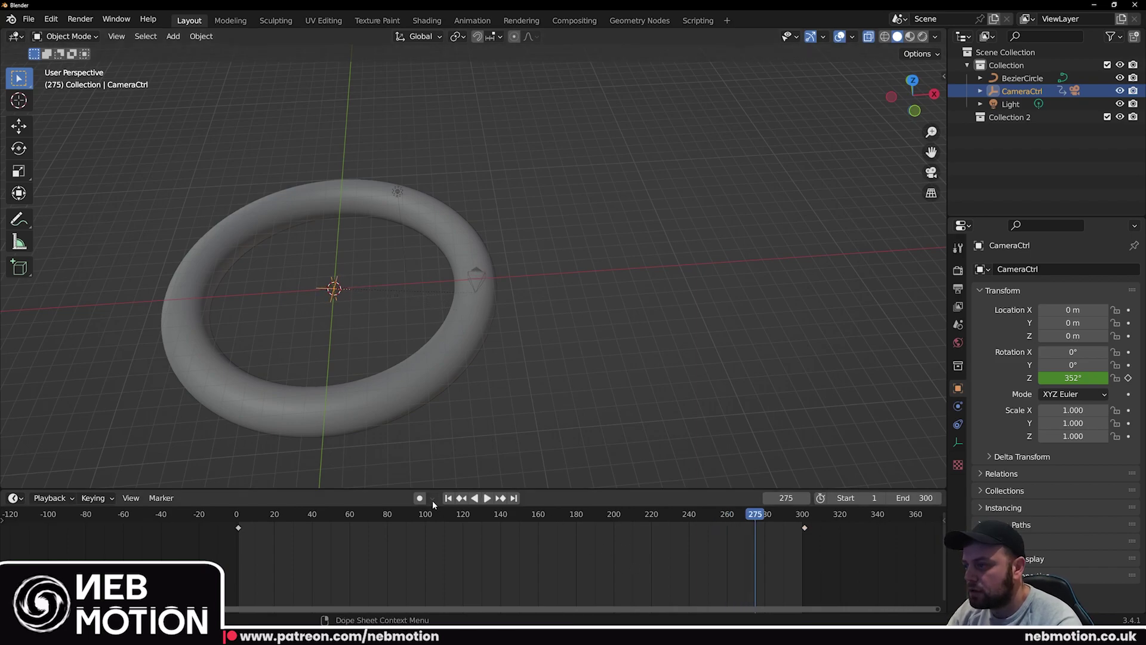
left_click(448, 498)
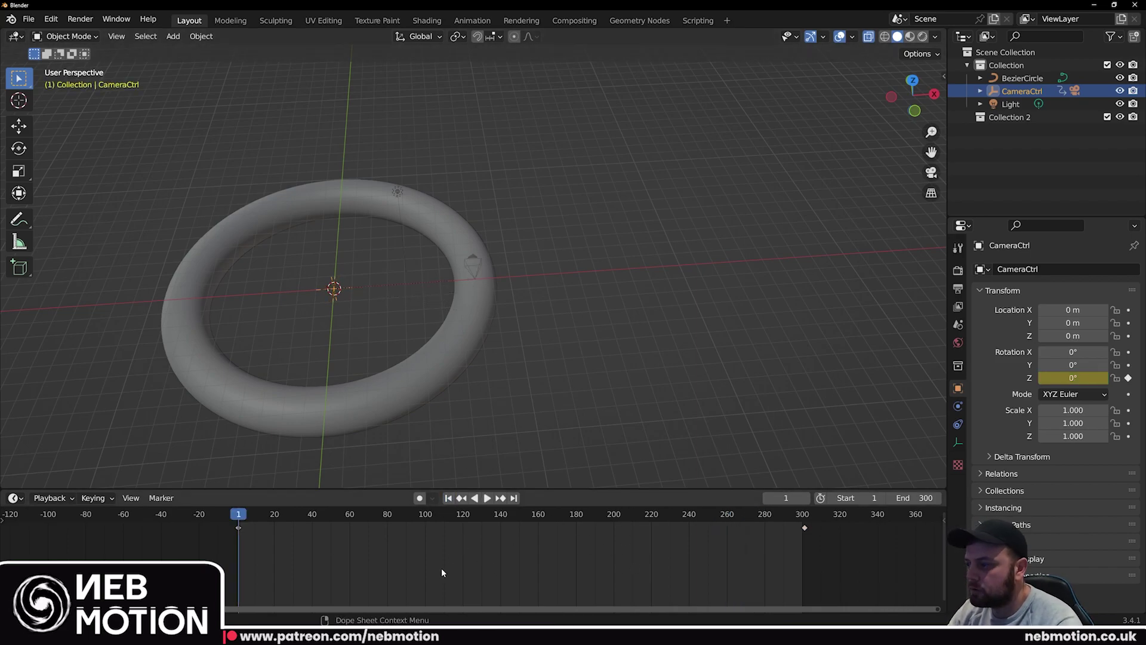
left_click_drag(827, 543, 252, 528)
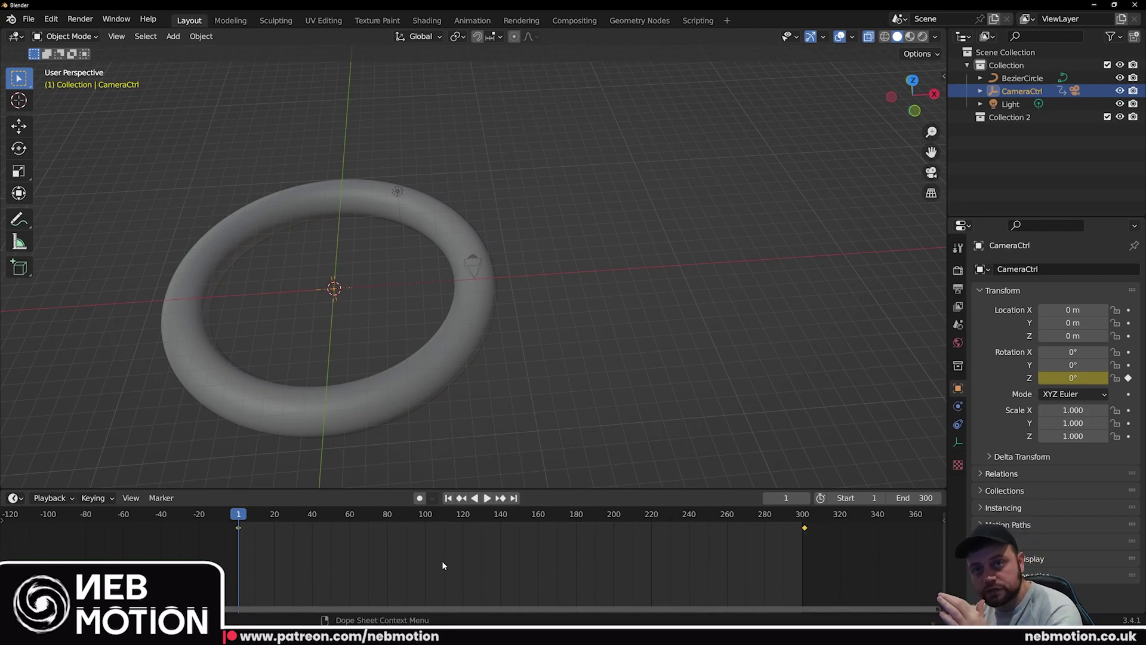
left_click(527, 568)
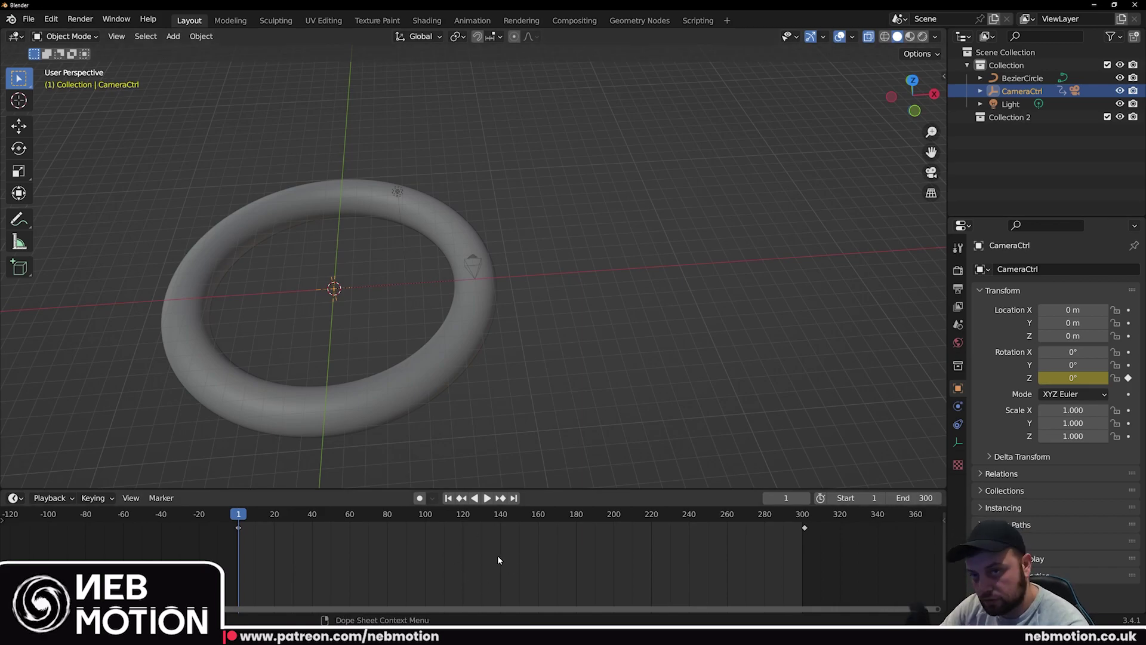
Set all keyframes to Linear interpolation and play back to check the constant spin
key("a")
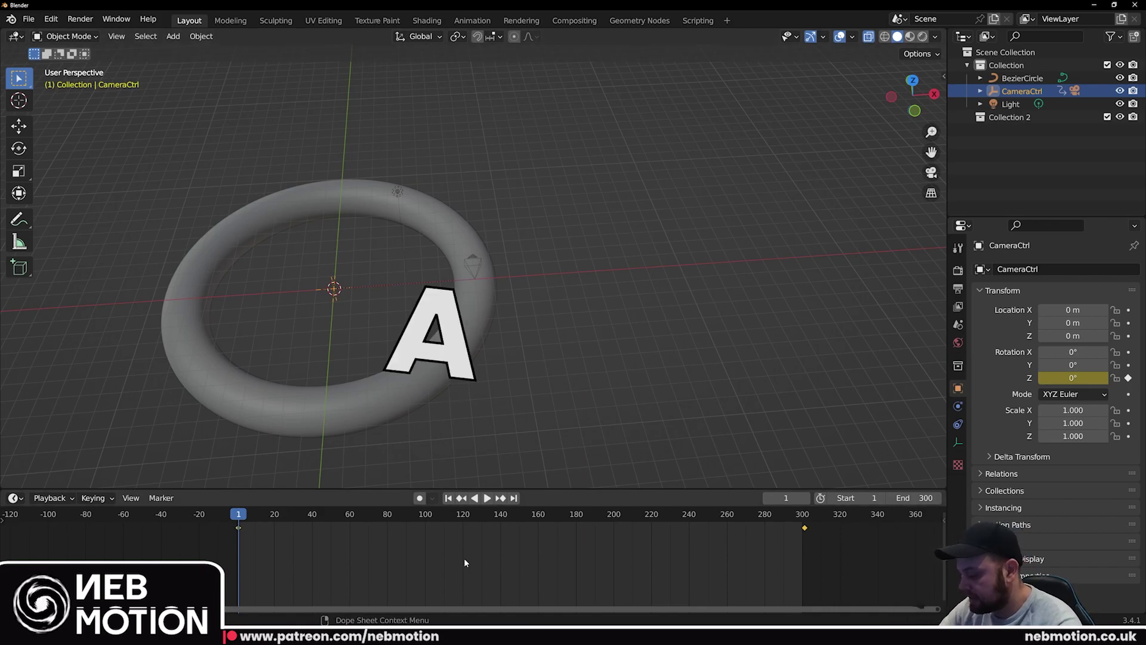
key("t")
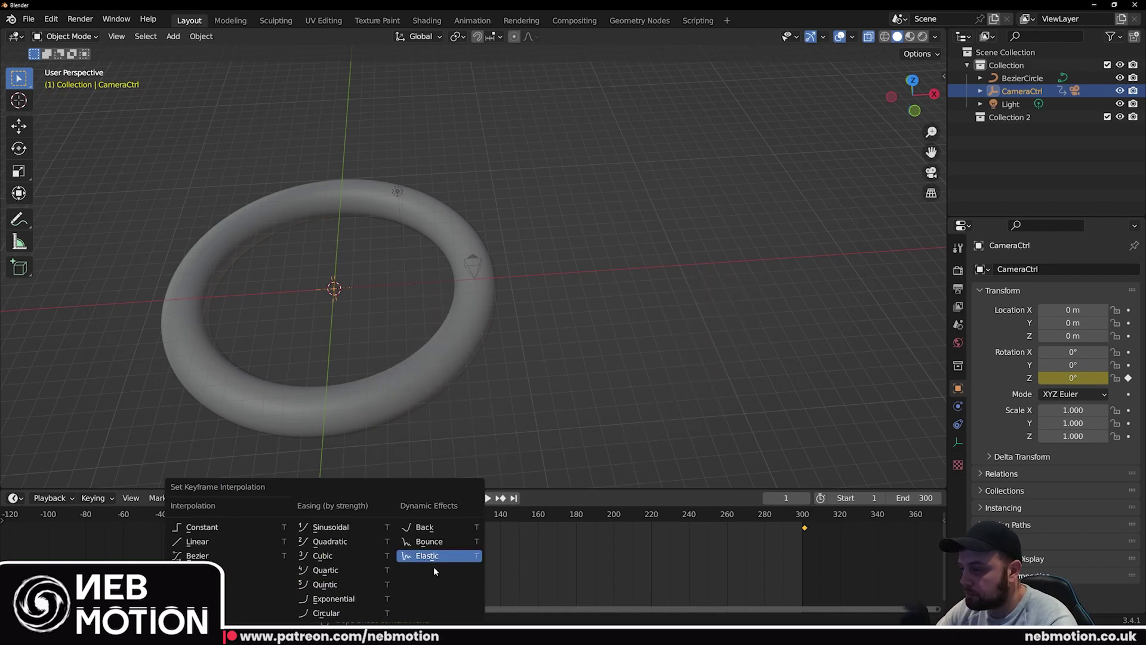
left_click(223, 542)
key("space")
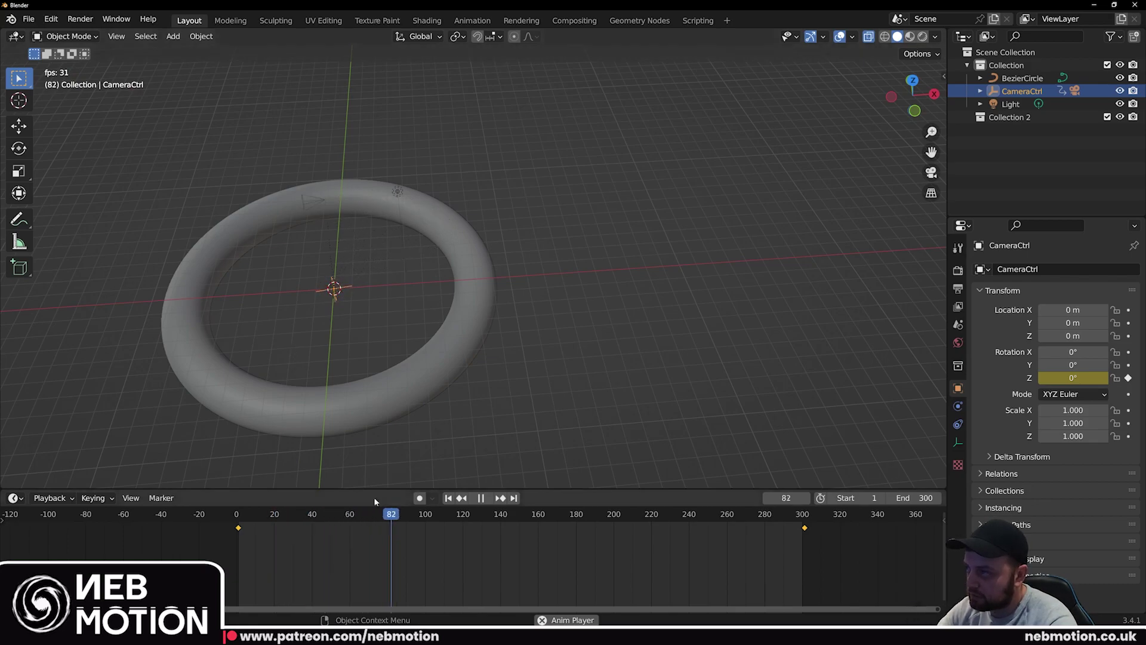
key("Escape")
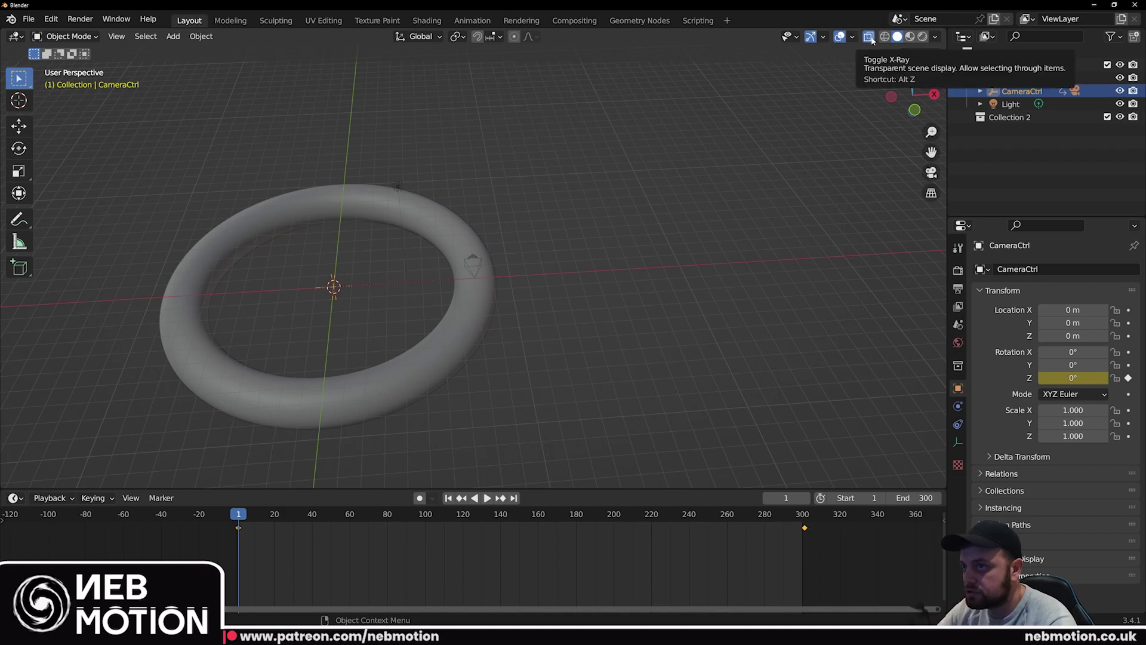
Turn X-Ray display off and orbit the view to look from above and behind
left_click(869, 37)
left_click(869, 37)
left_click(869, 37)
left_click(869, 37)
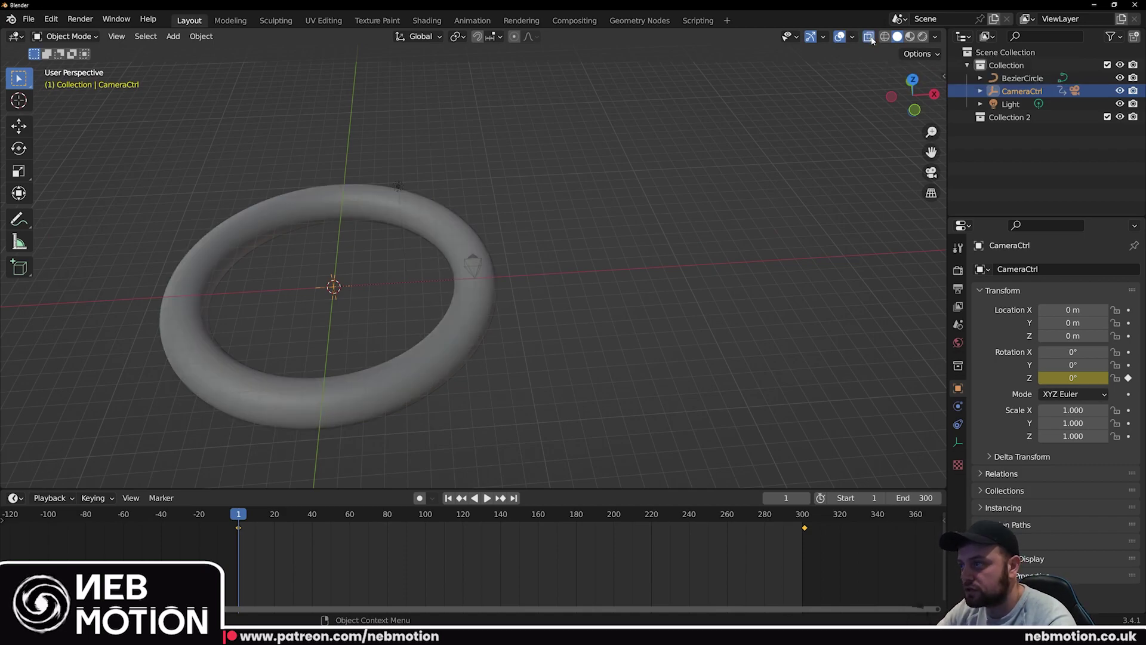
left_click(869, 37)
middle_click_drag(552, 330, 517, 264)
left_click(517, 263)
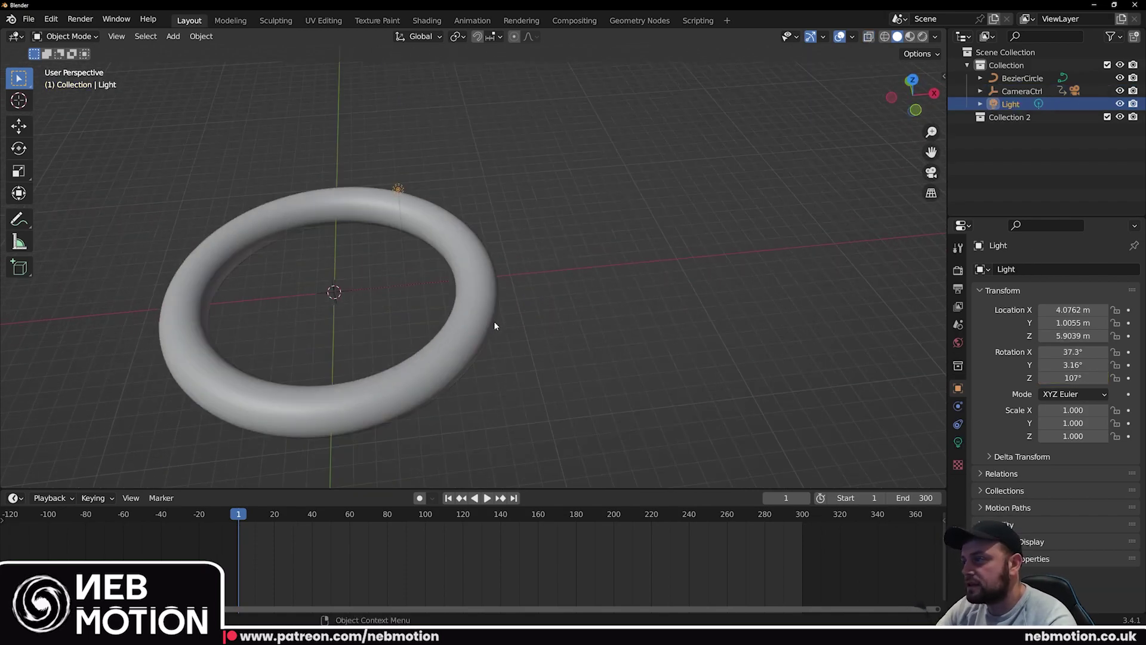
scroll(495, 326, "up", 2)
scroll(397, 310, "down", 4)
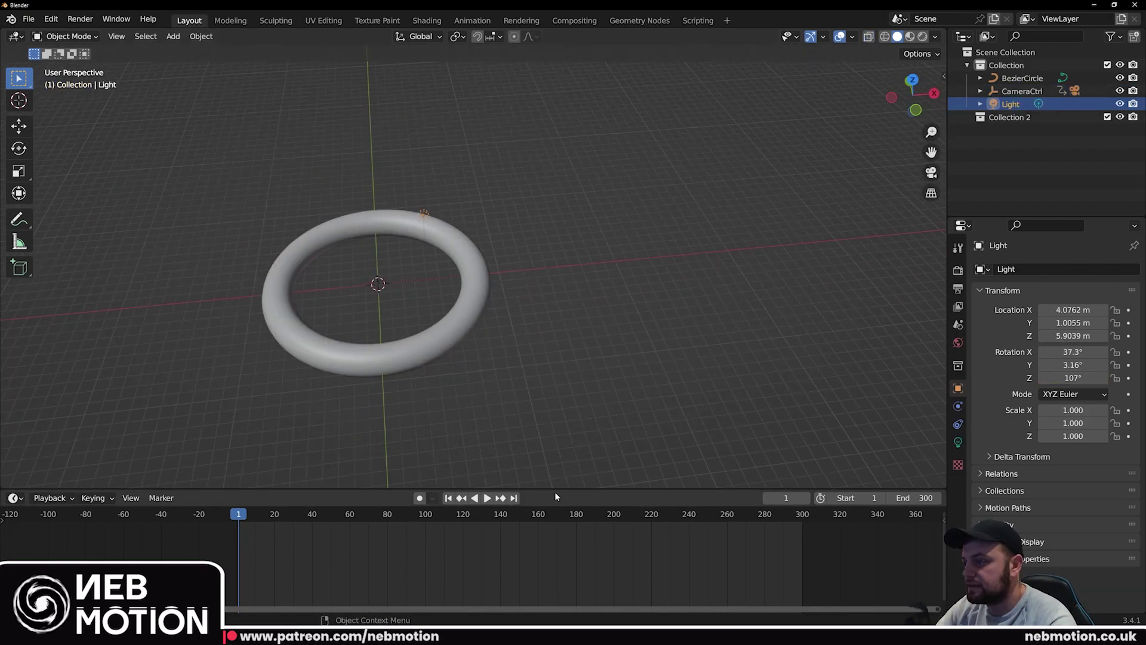
Shorten the timeline area slightly, select the torus and open the File menu
left_click_drag(555, 493, 555, 514)
left_click(406, 367)
left_click(30, 19)
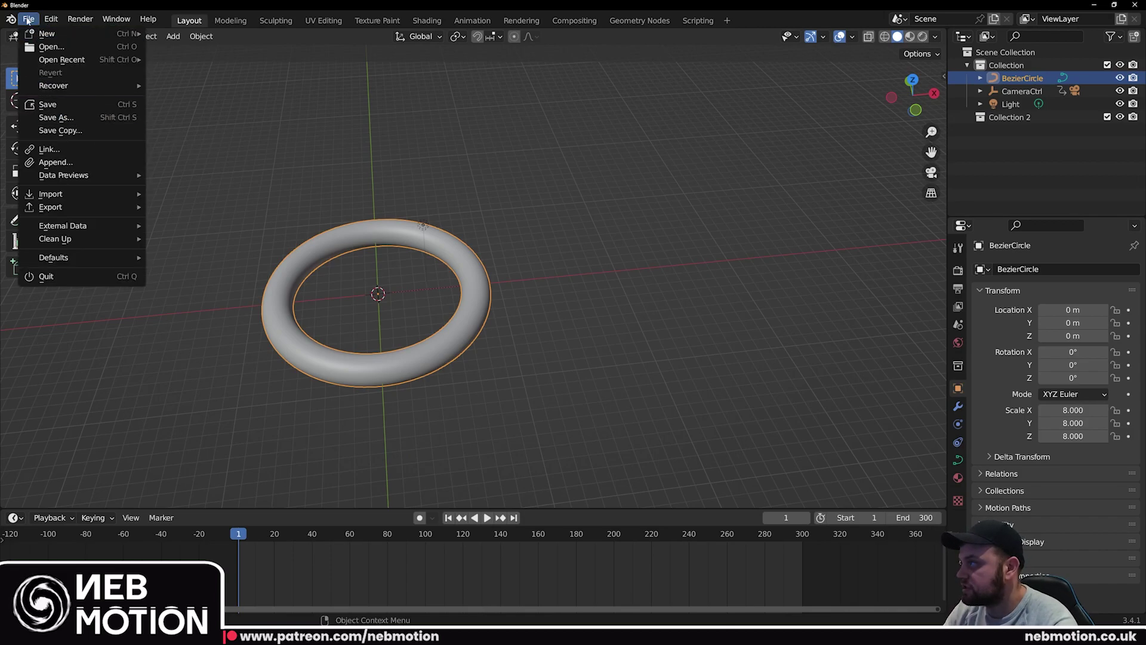
Save As 0043.blend and orbit the view around the torus
left_click(56, 118)
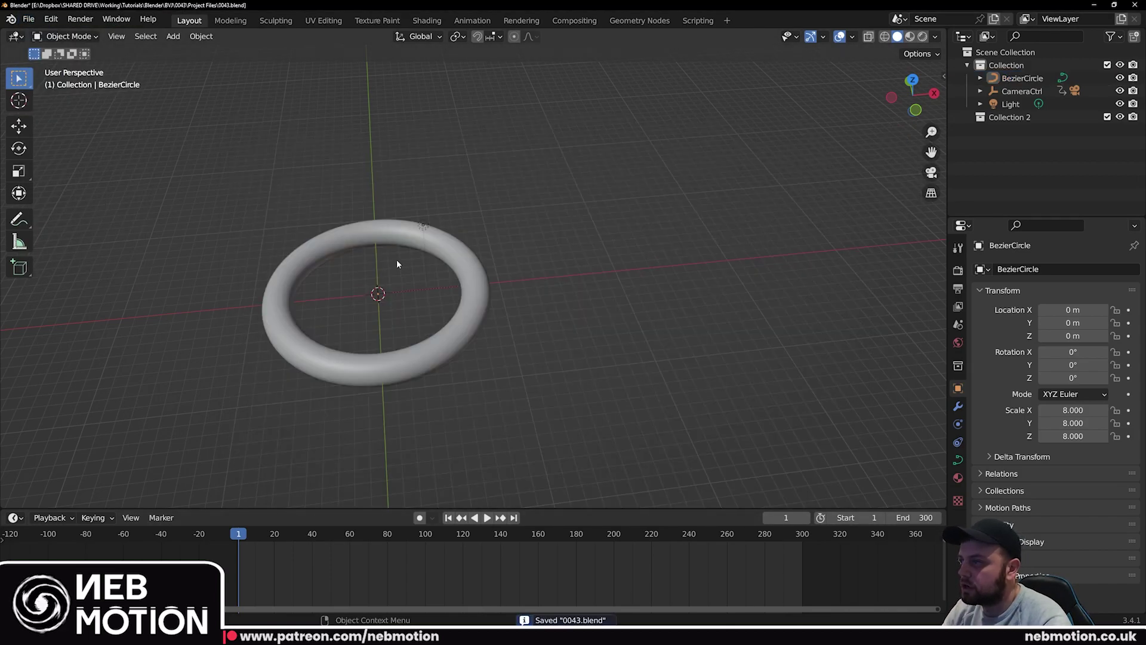
middle_click_drag(397, 264, 361, 324)
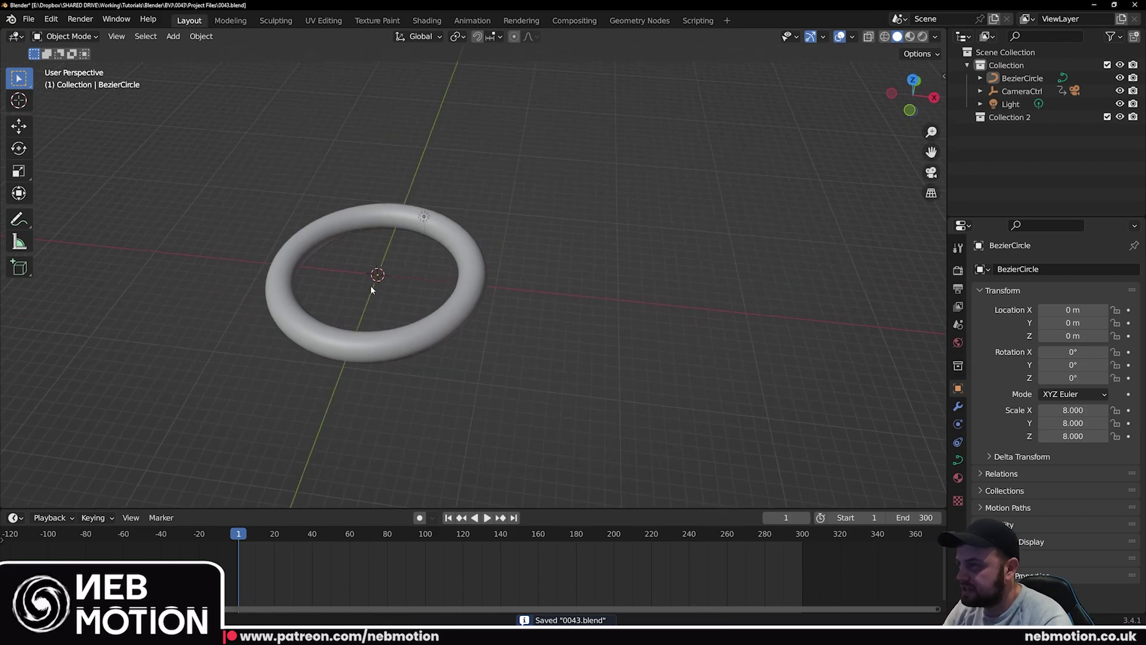
middle_click_drag(370, 285, 476, 408)
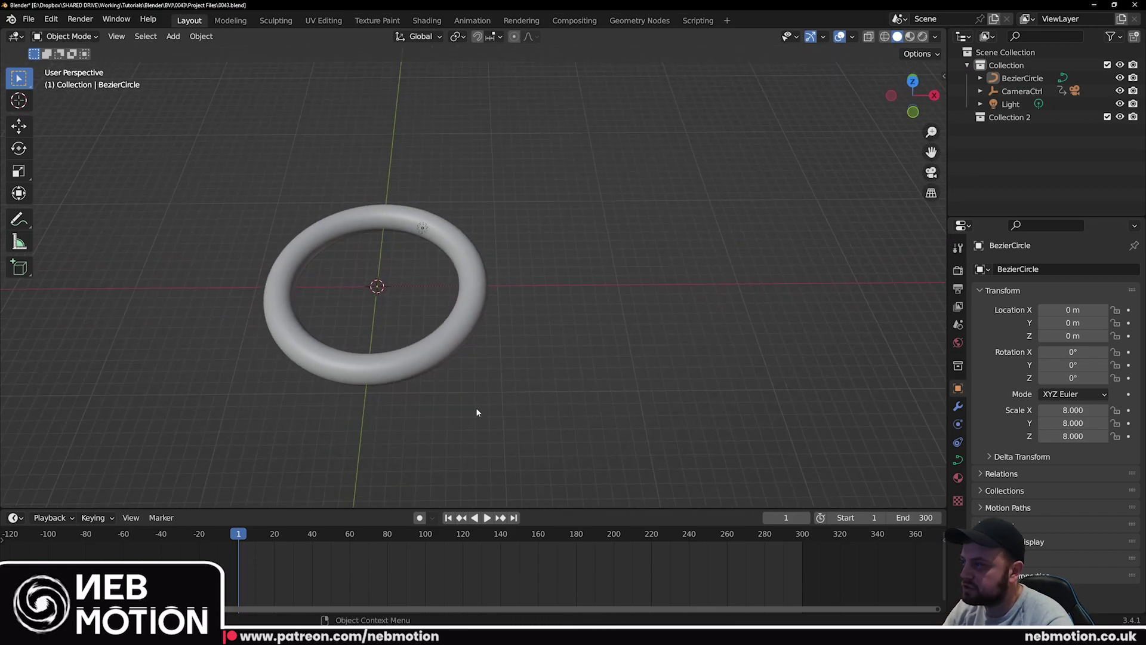
middle_click_drag(430, 254, 362, 285)
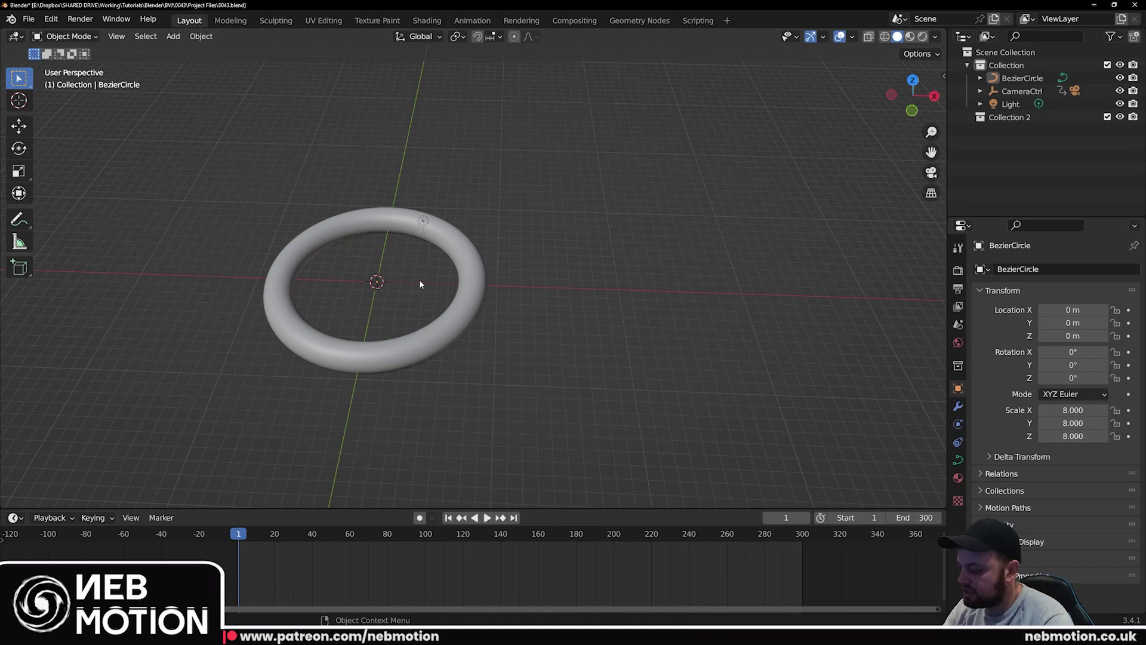
Switch the viewport to rendered shading and orbit to a flatter angle
key("z")
key("8")
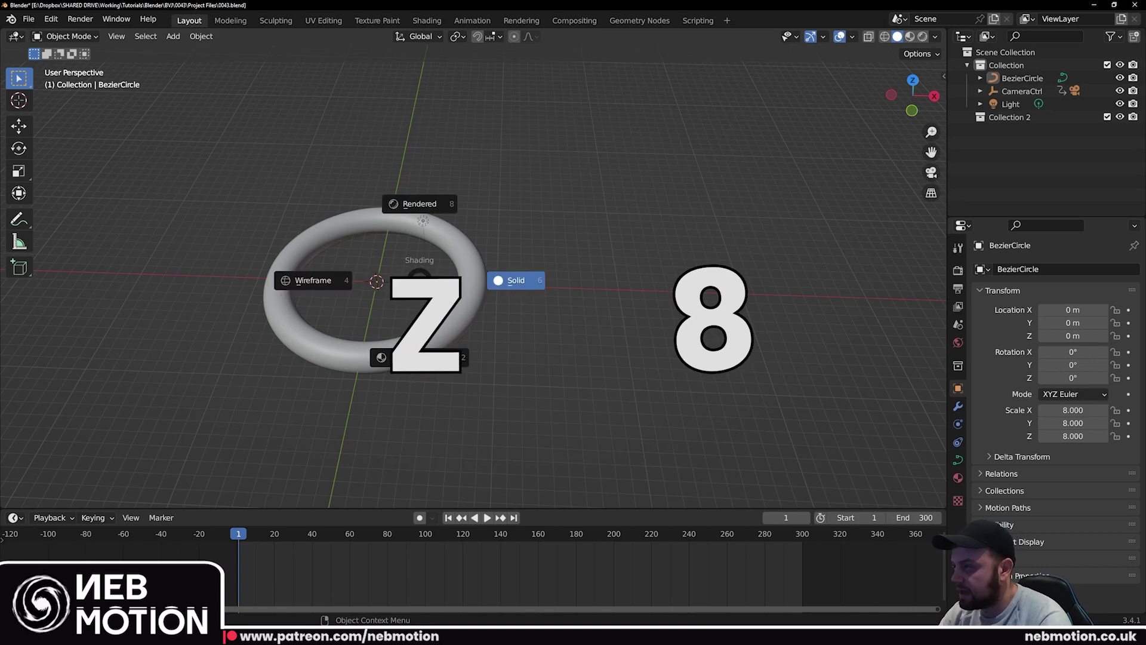
left_click(426, 207)
middle_click_drag(425, 207, 583, 330)
Select and delete the Light
left_click(424, 210)
middle_click_drag(433, 236, 466, 278)
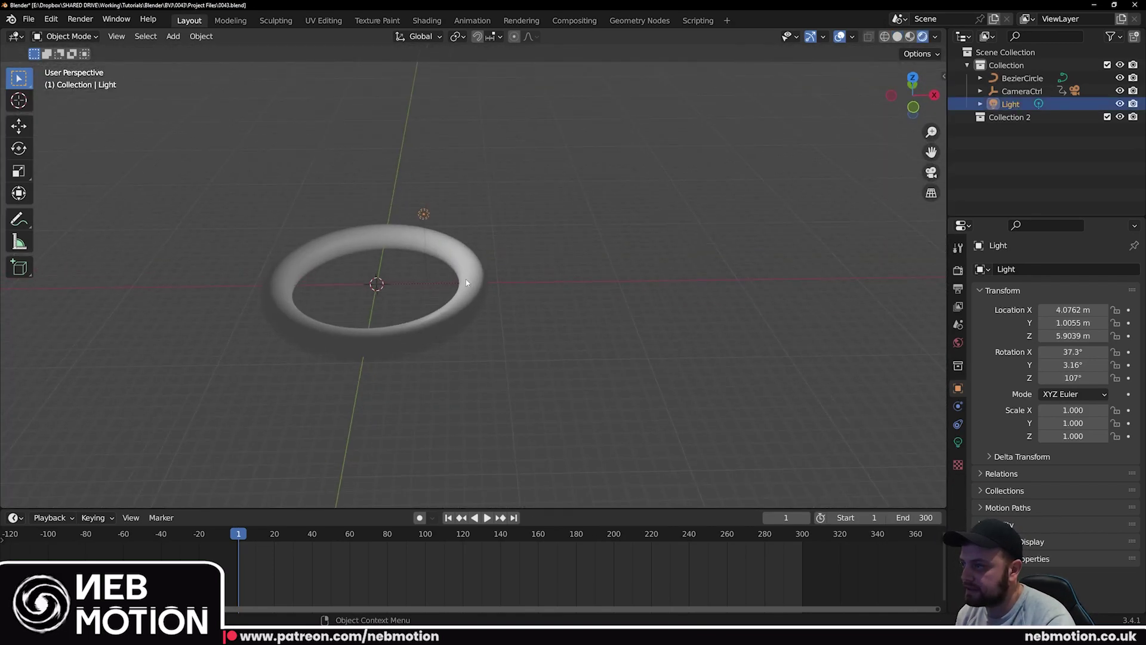
left_click(421, 217)
left_click(421, 215)
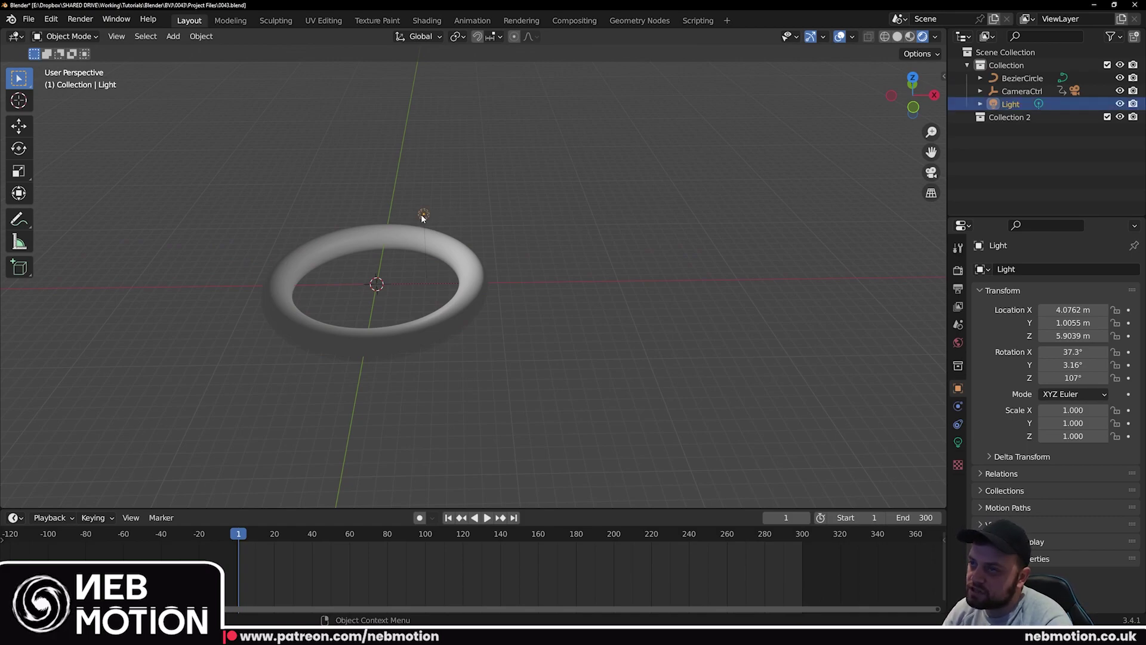
key("x")
left_click(421, 218)
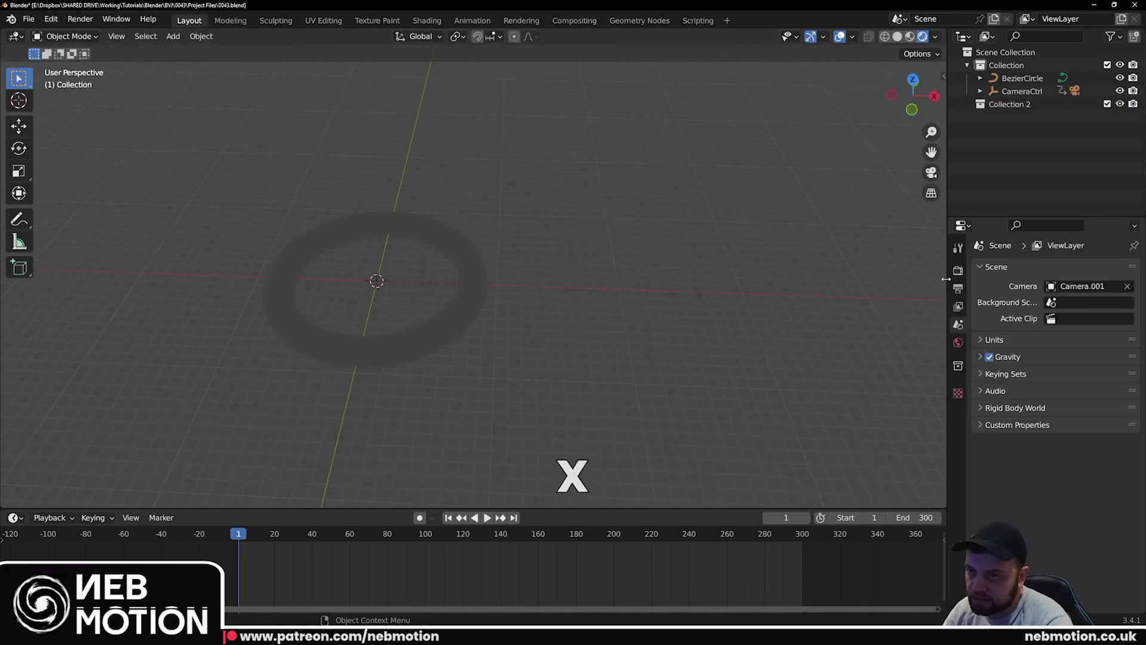
Set the World background colour to black and select the BezierCircle ring
left_click(958, 343)
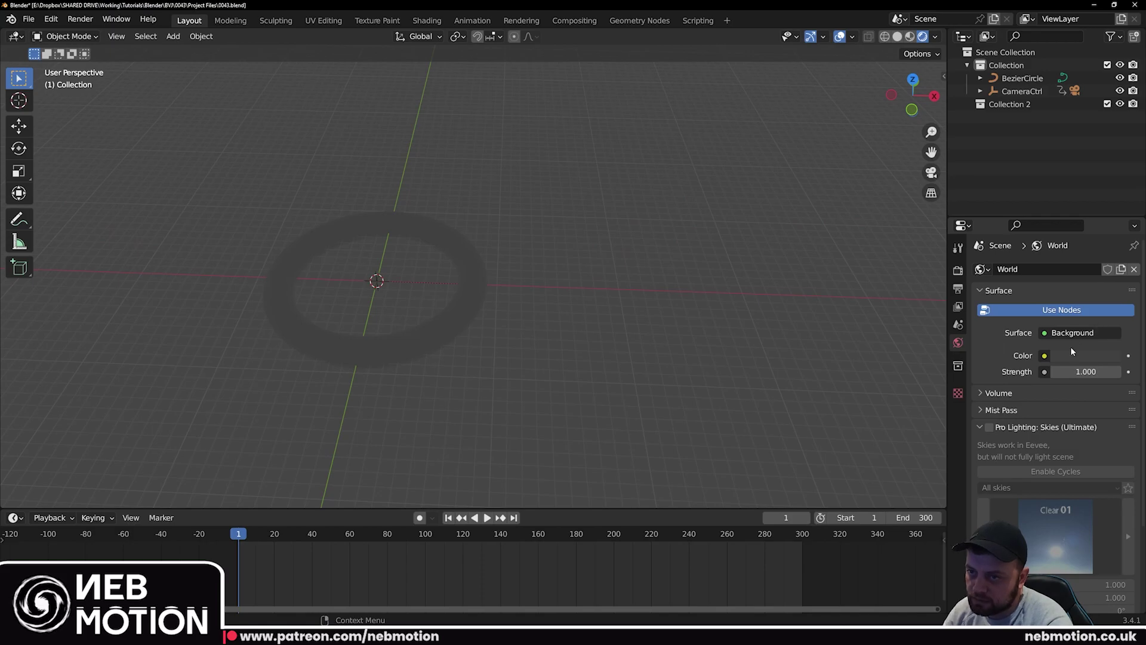
left_click(1071, 355)
left_click_drag(1110, 179, 1111, 263)
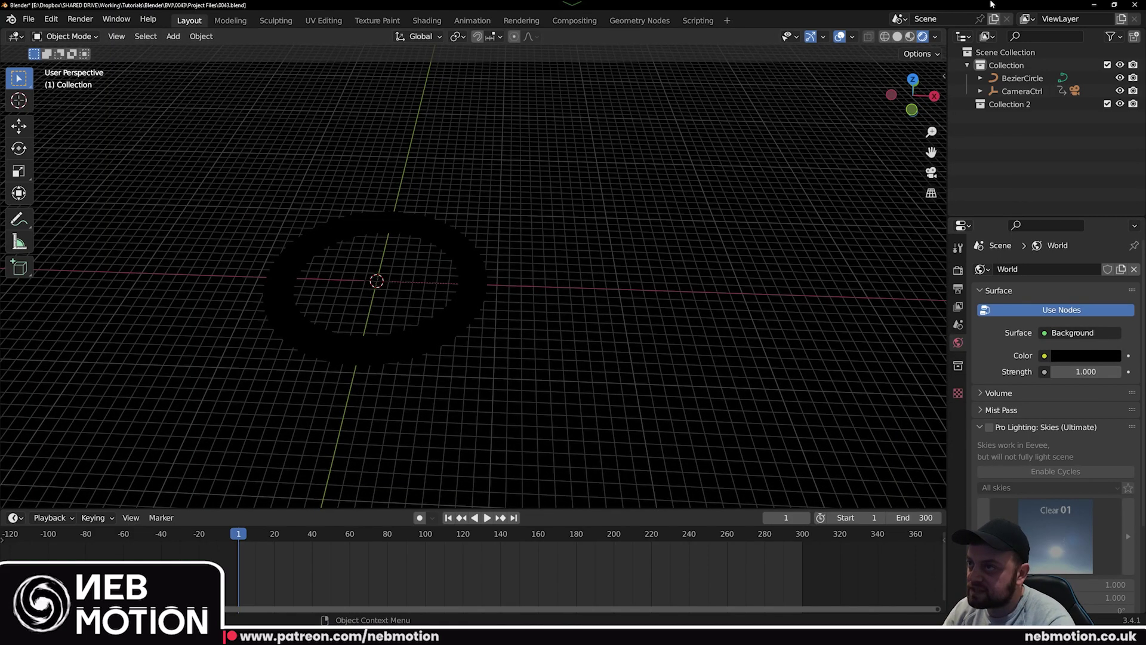
middle_click_drag(559, 272, 400, 283)
left_click(432, 314)
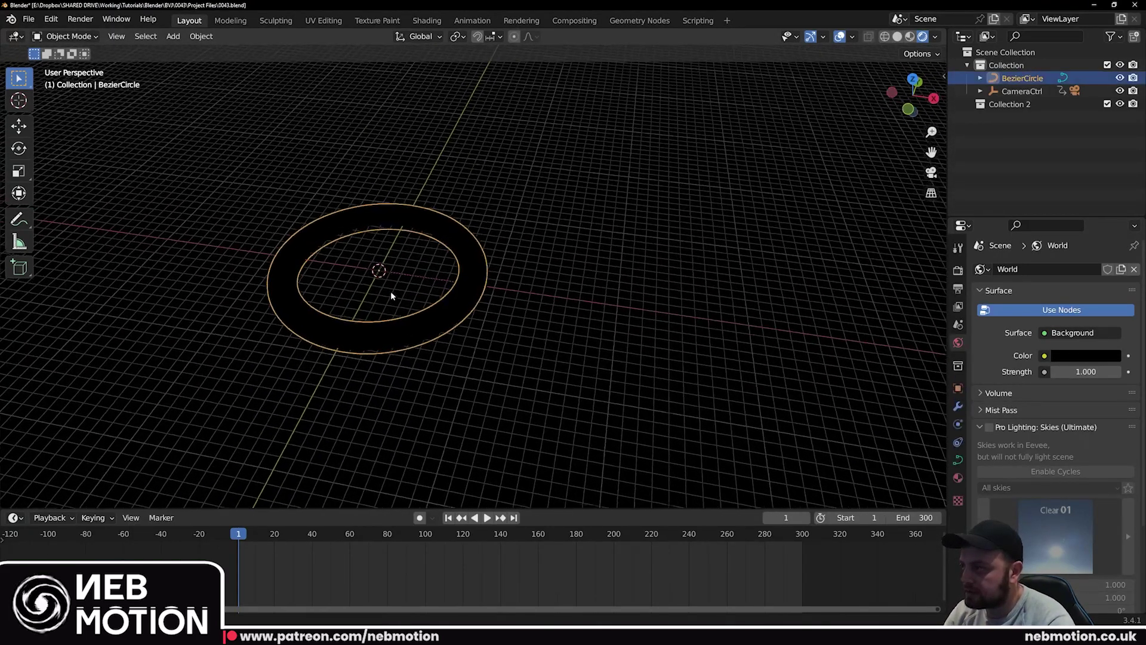
Frame the ring, look through the camera with overlays off, and split the viewport in two
key("KP_Decimal")
scroll(563, 214, "up", 5)
key("KP_0")
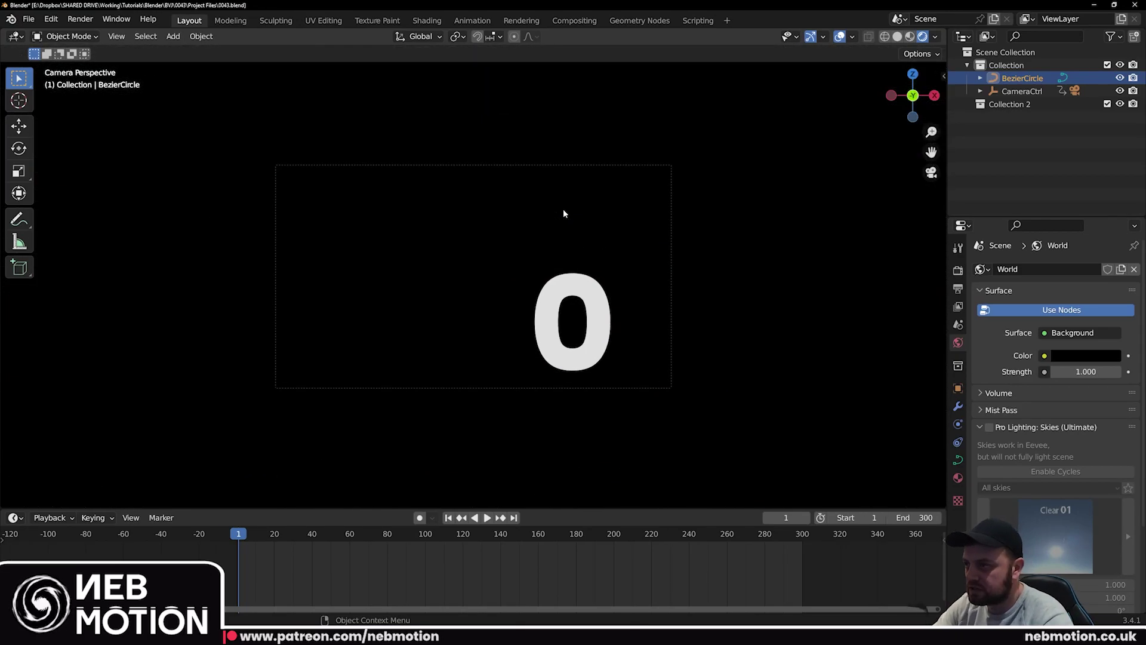
left_click(839, 37)
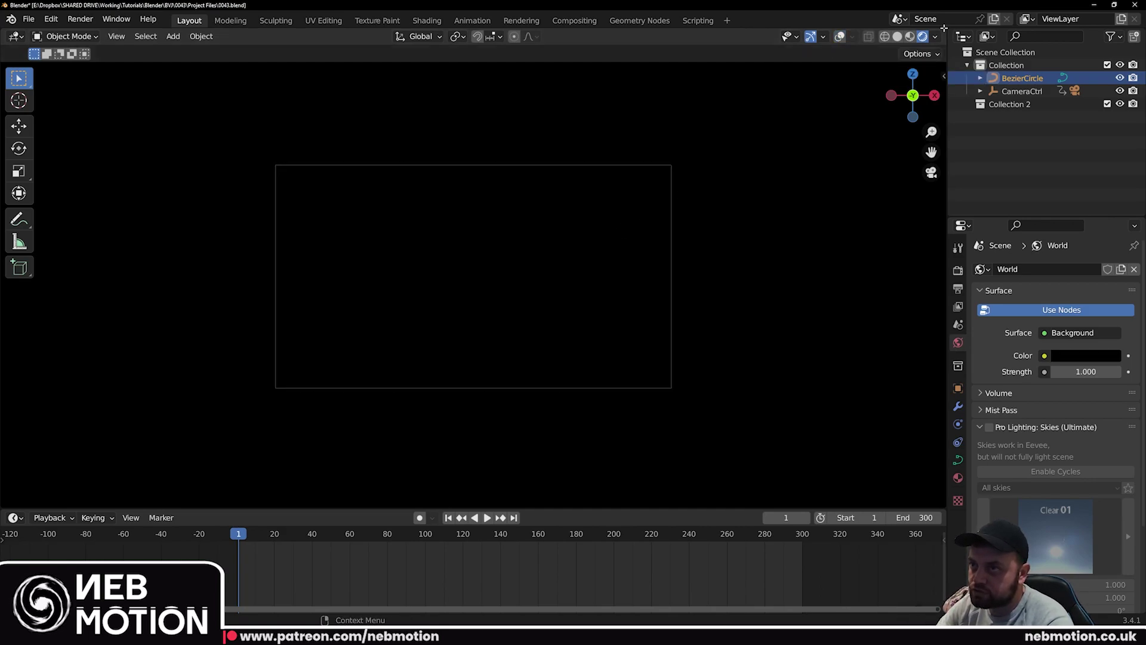
left_click_drag(943, 28, 426, 28)
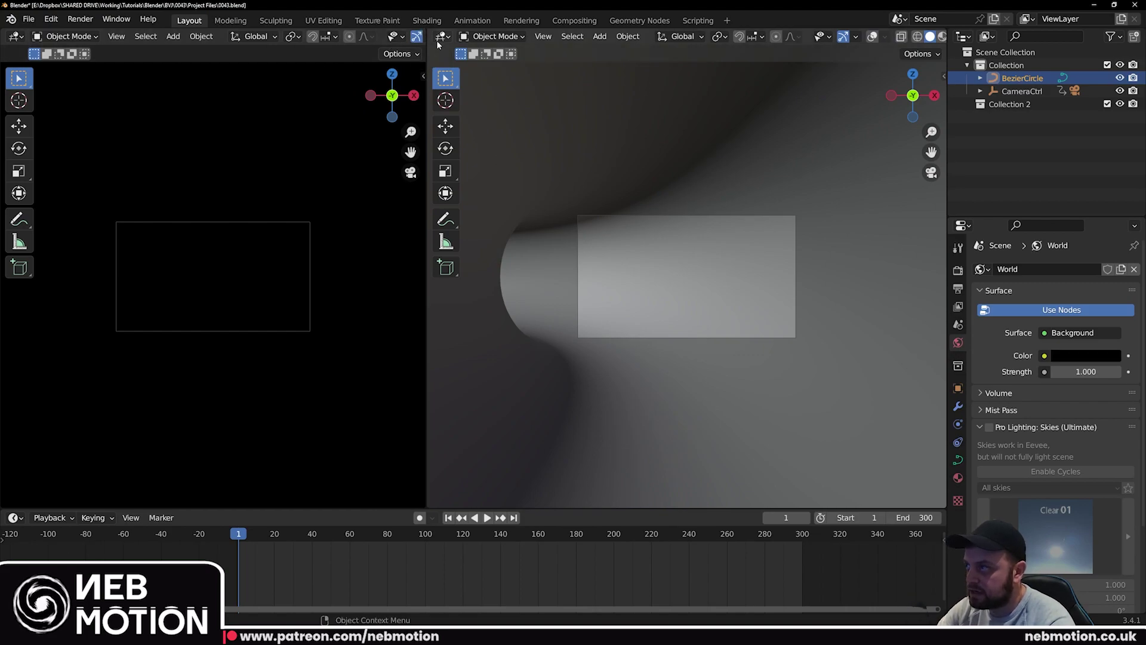
Change the right-hand area to the Shader Editor with its sidebar hidden
left_click(442, 36)
left_click(459, 161)
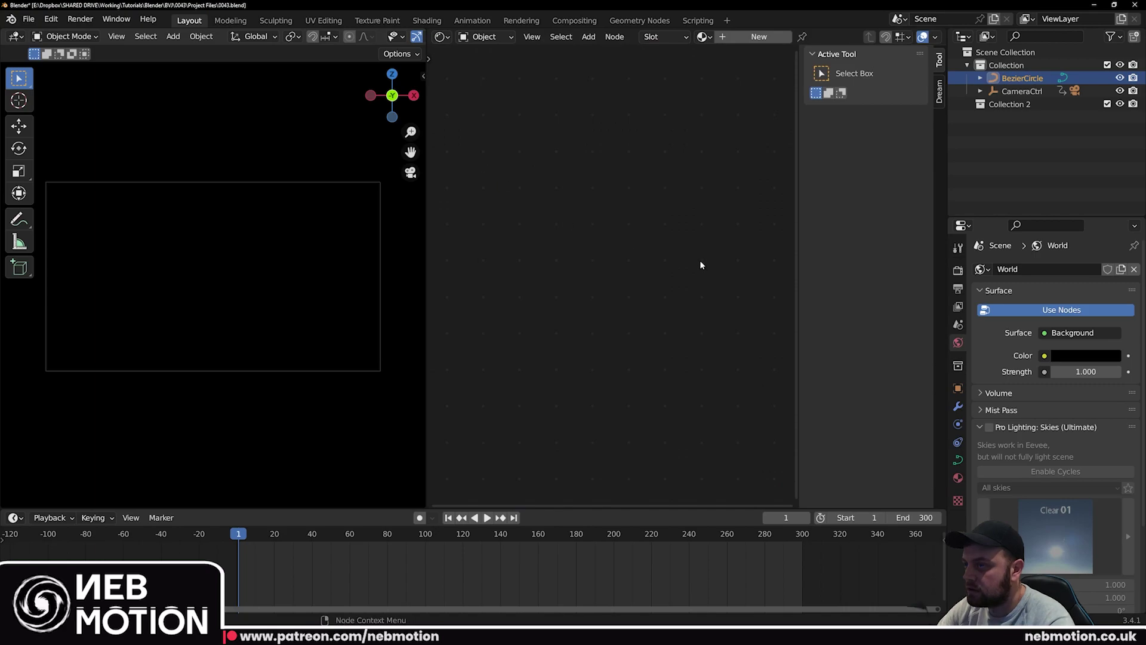
key("n")
key("space")
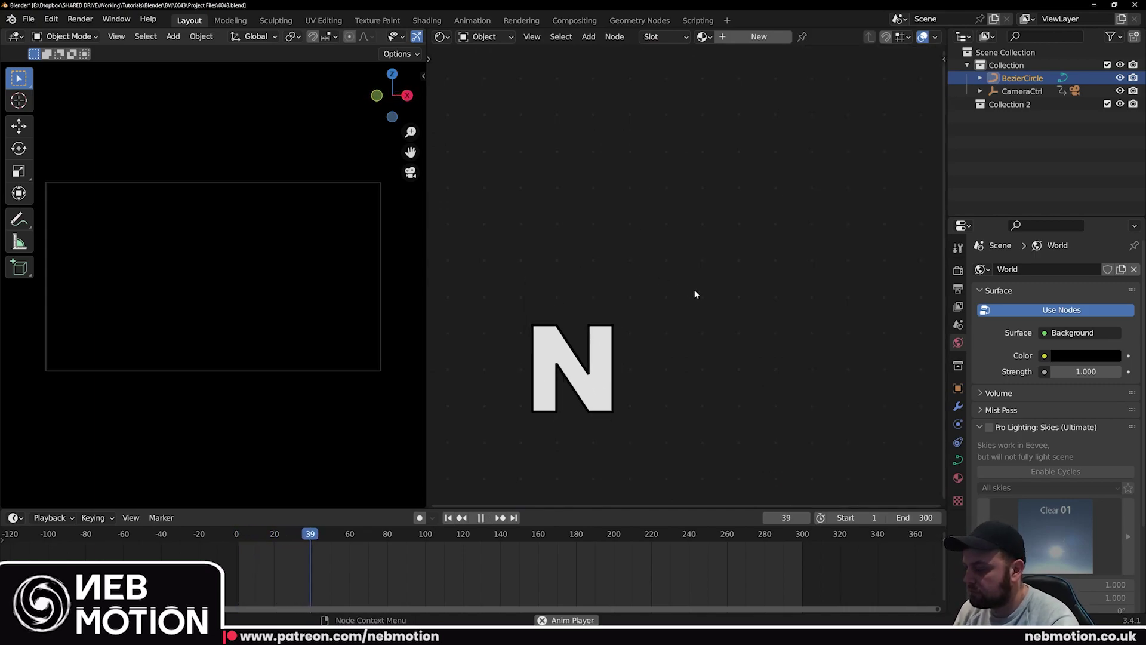
Create a new material, Material.001, on the BezierCircle ring
left_click(957, 478)
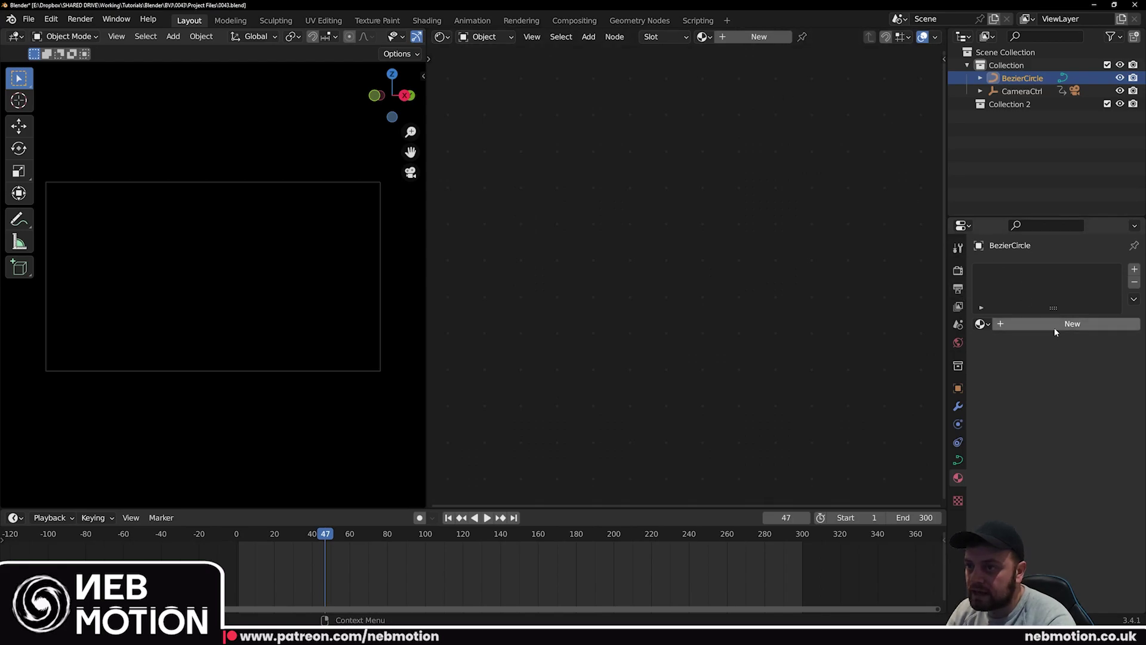
left_click(1009, 324)
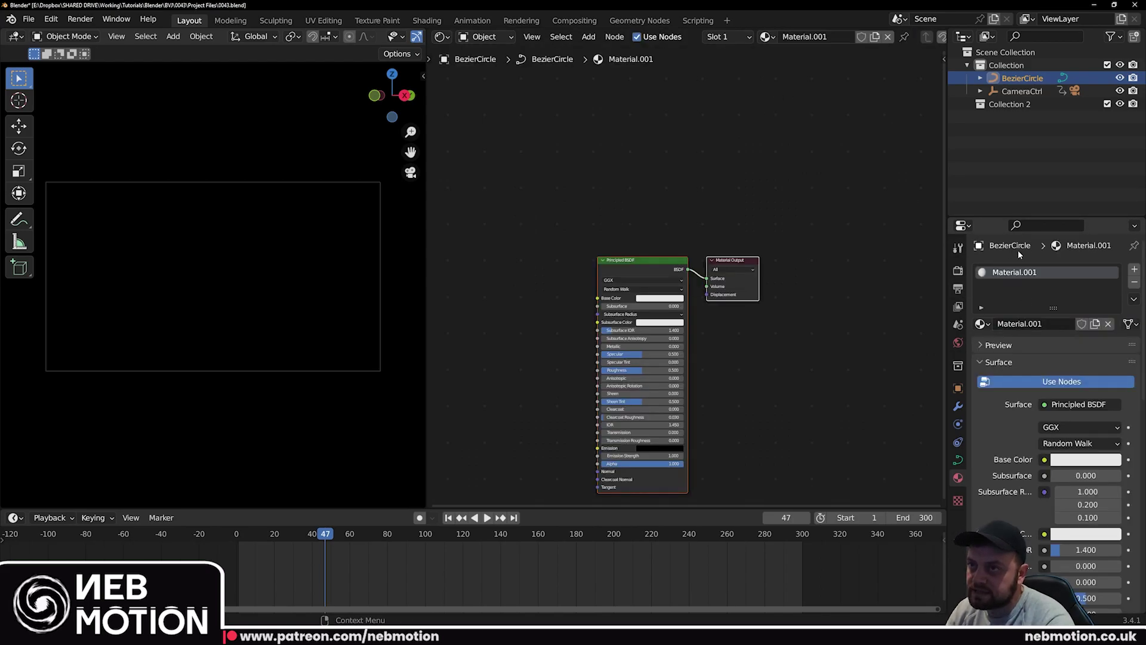
scroll(1057, 404, "down", 3)
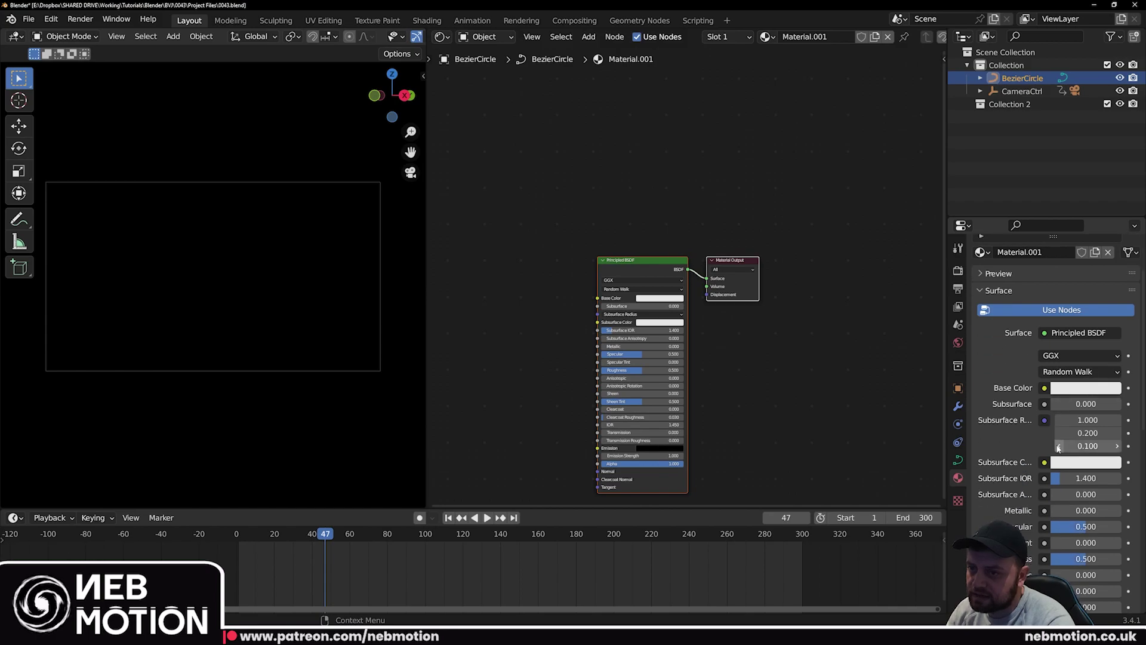
scroll(1088, 365, "up", 3)
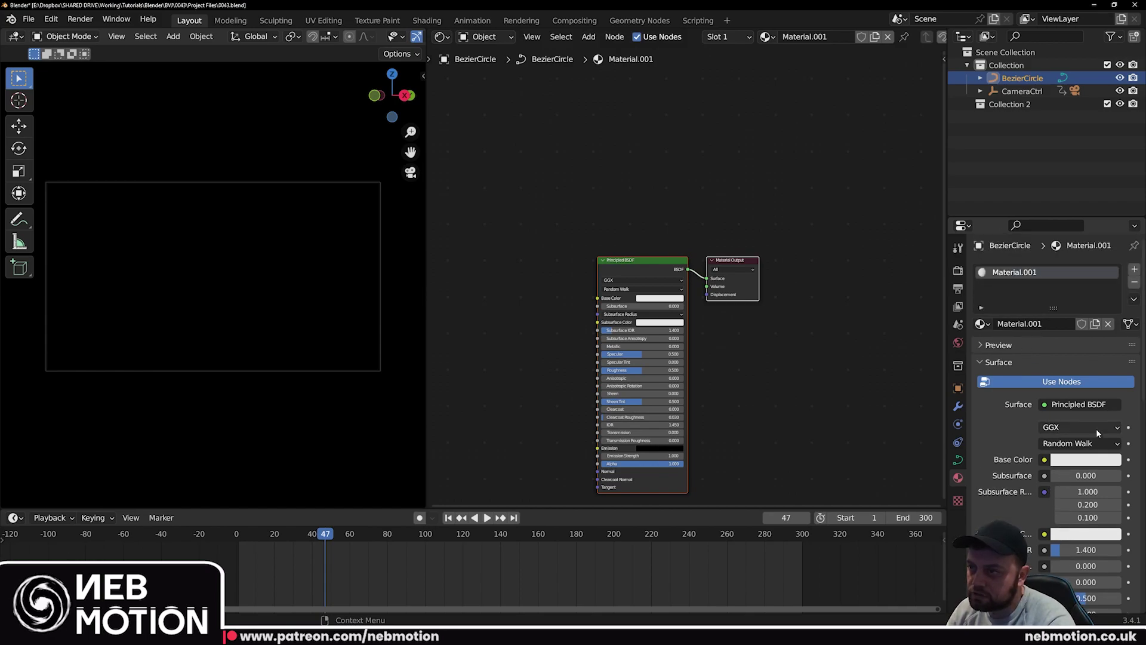
scroll(586, 237, "down", 1)
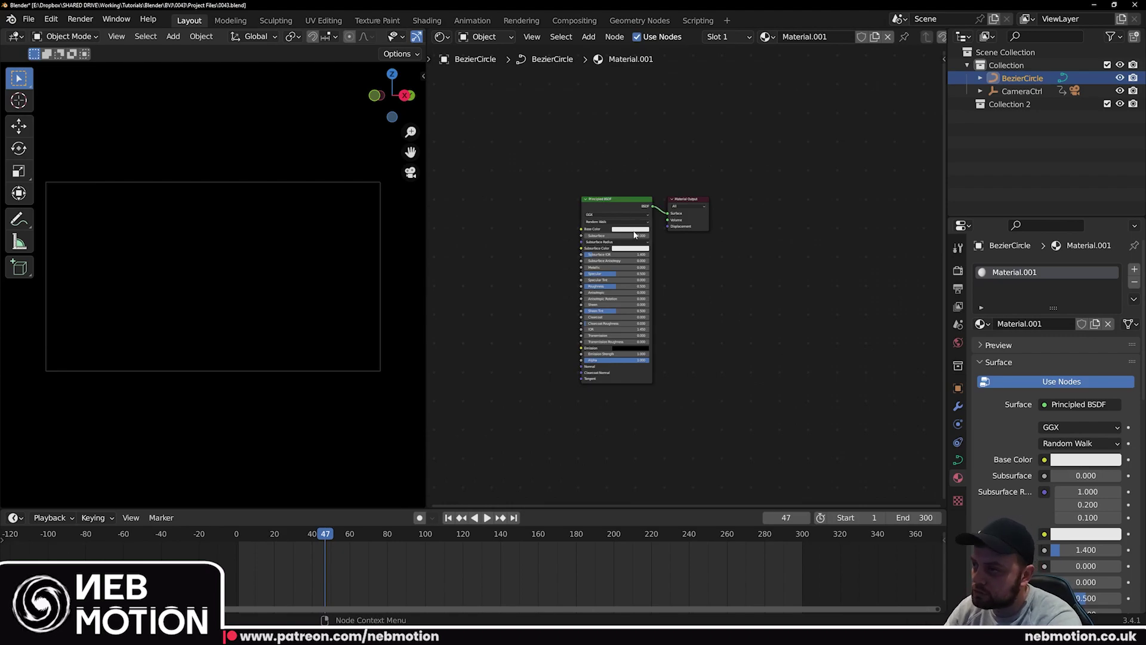
Replace the Principled BSDF with an Emission shader connected to the Material Output surface
key("x")
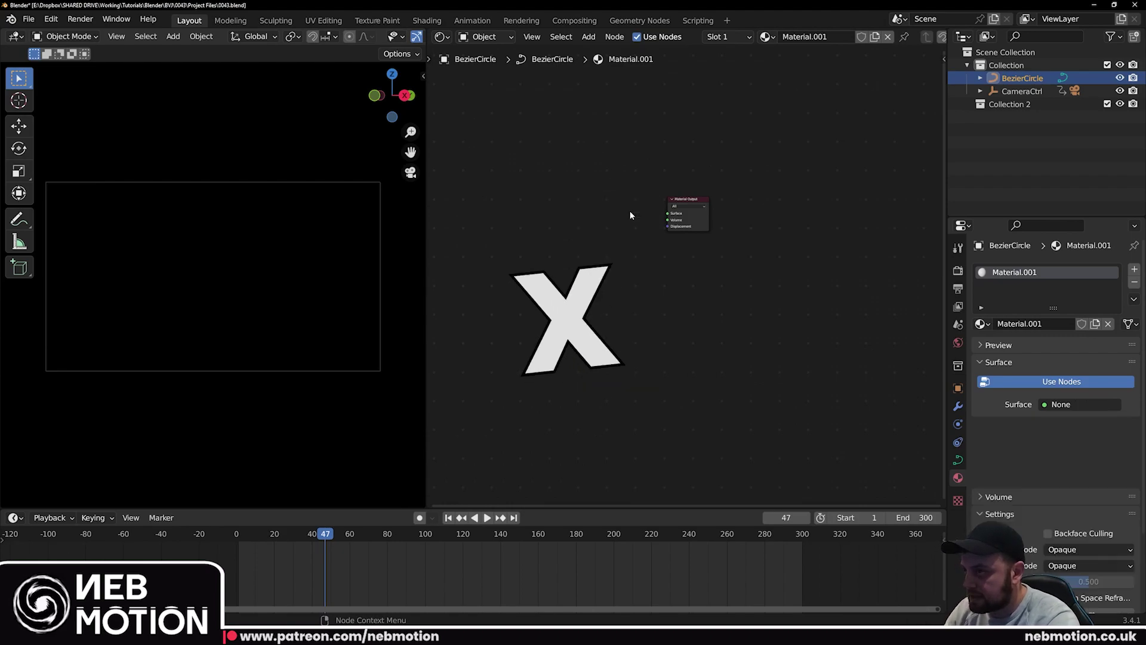
key("shift+a")
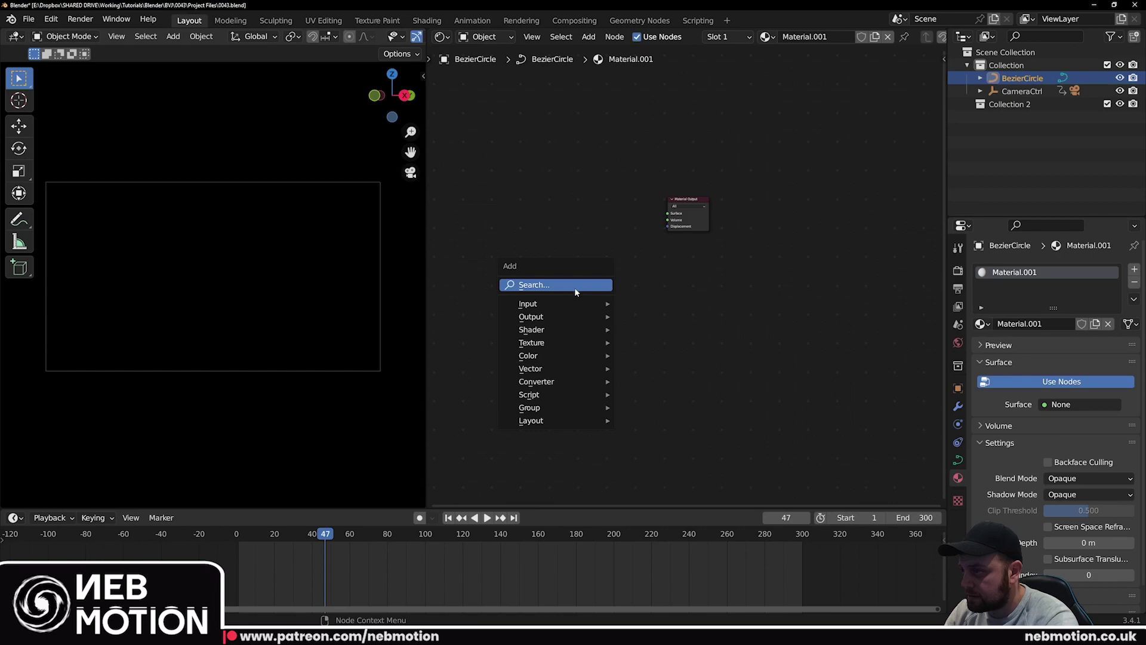
mouse_move(573, 329)
left_click(664, 356)
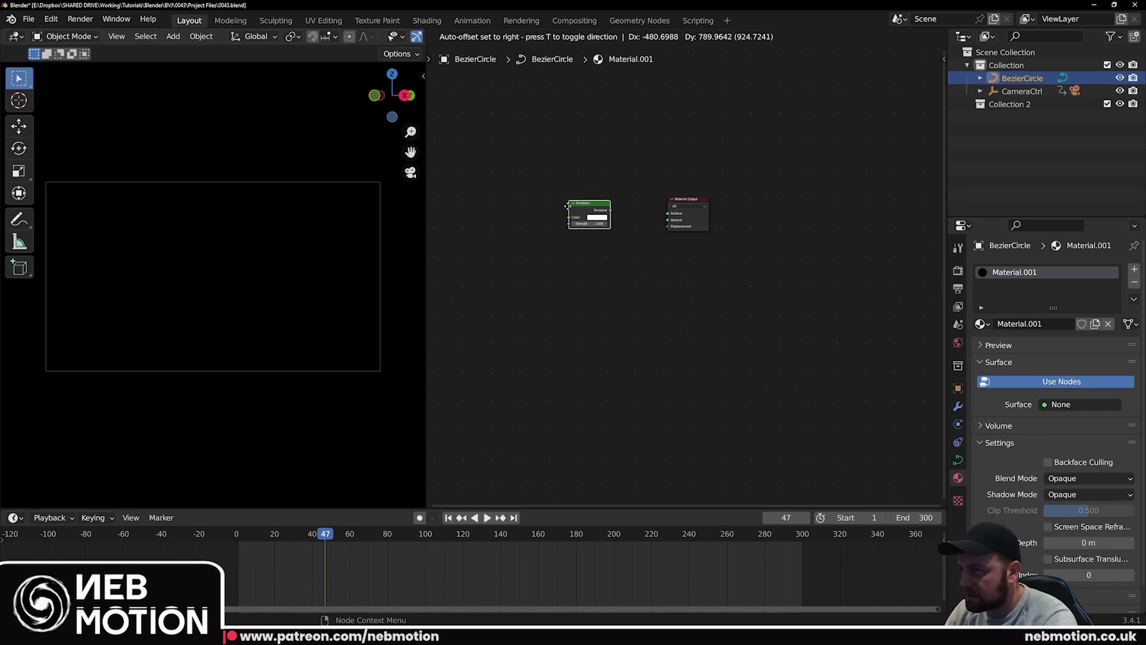
left_click(614, 252)
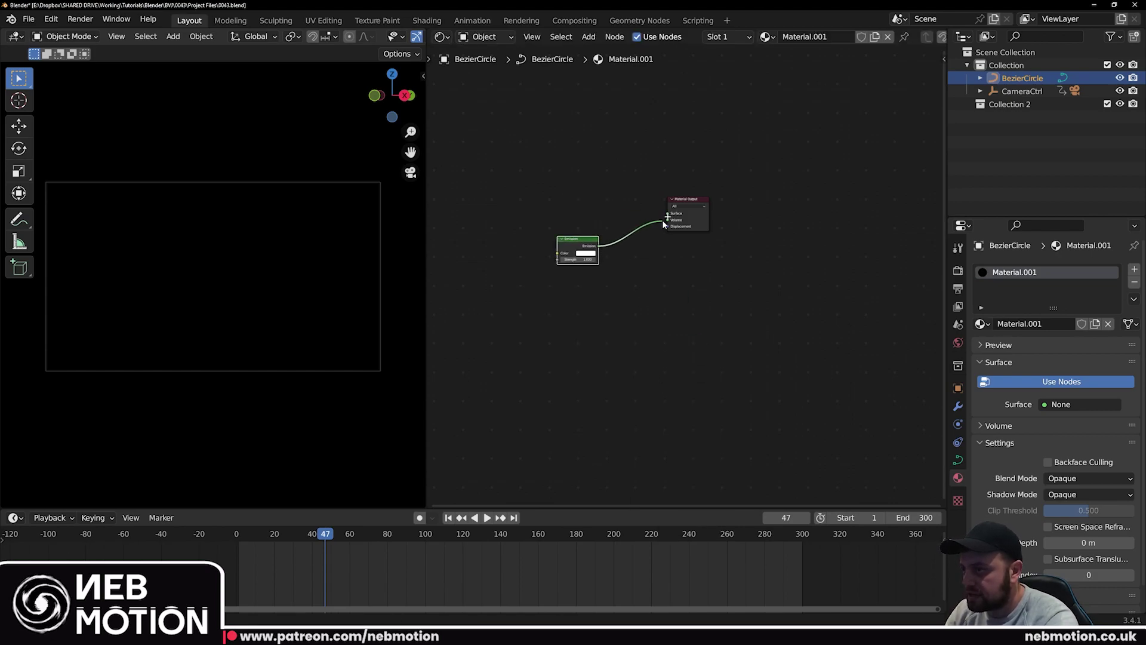
left_click_drag(668, 217, 668, 214)
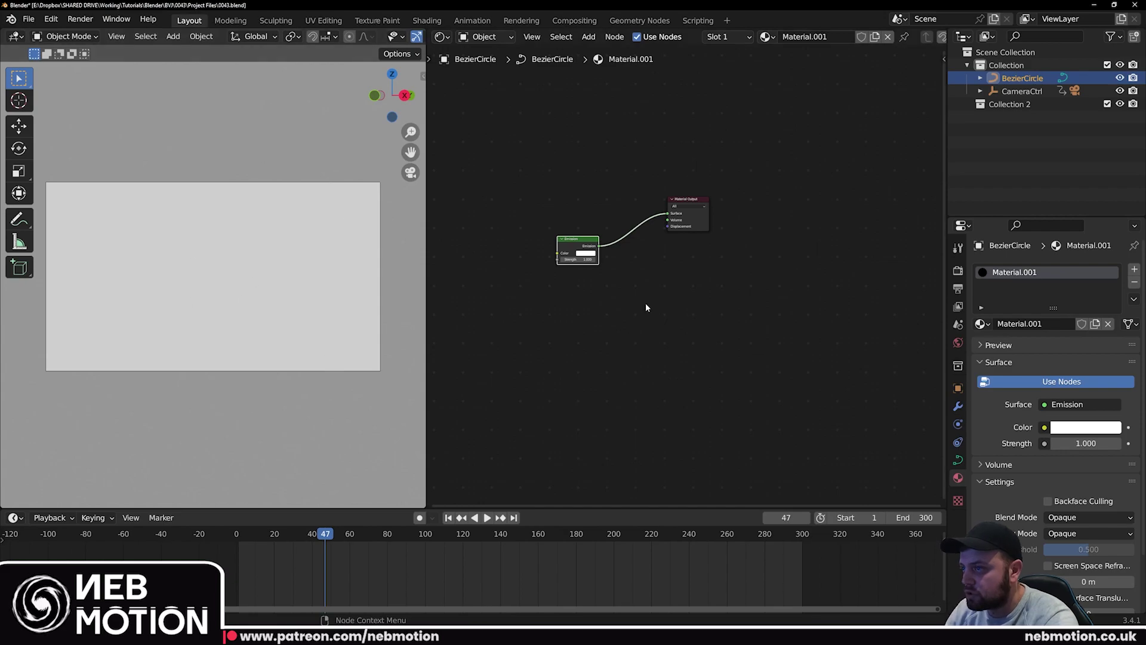
scroll(191, 339, "down", 2)
middle_click_drag(191, 339, 225, 364)
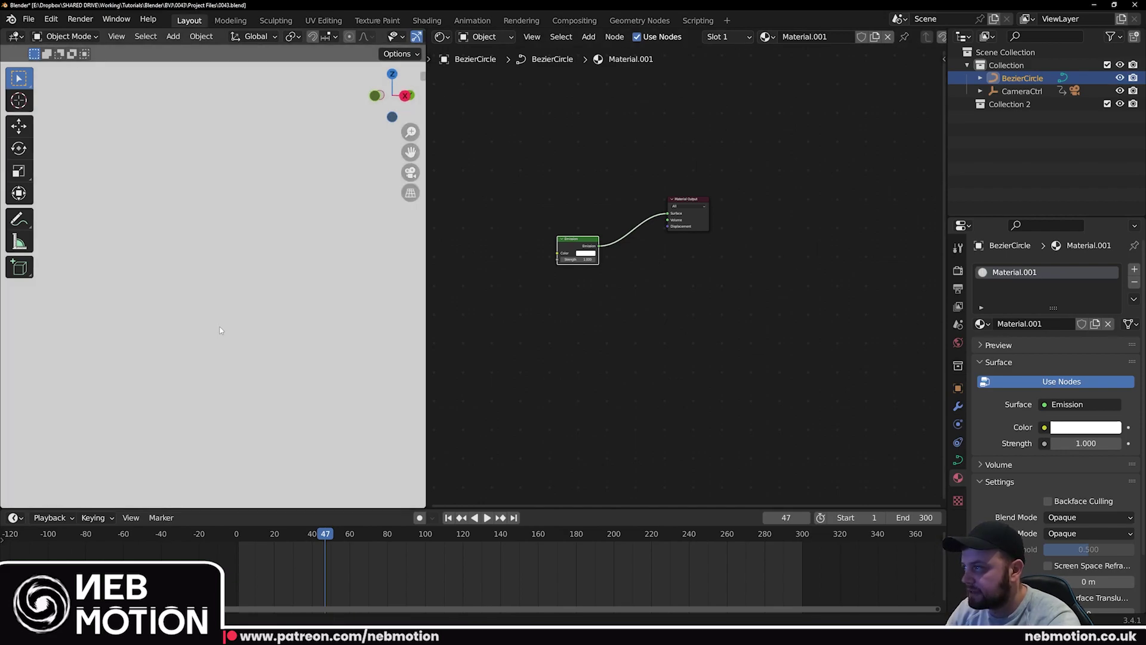
scroll(231, 353, "down", 3)
scroll(230, 358, "down", 5)
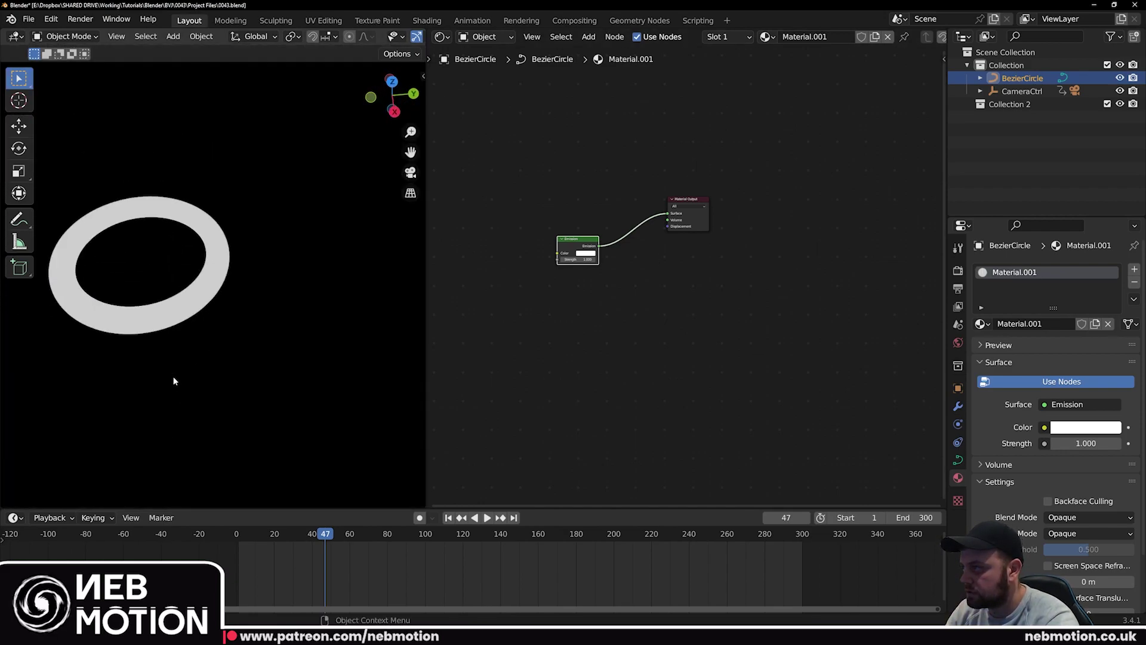
key("KP_0")
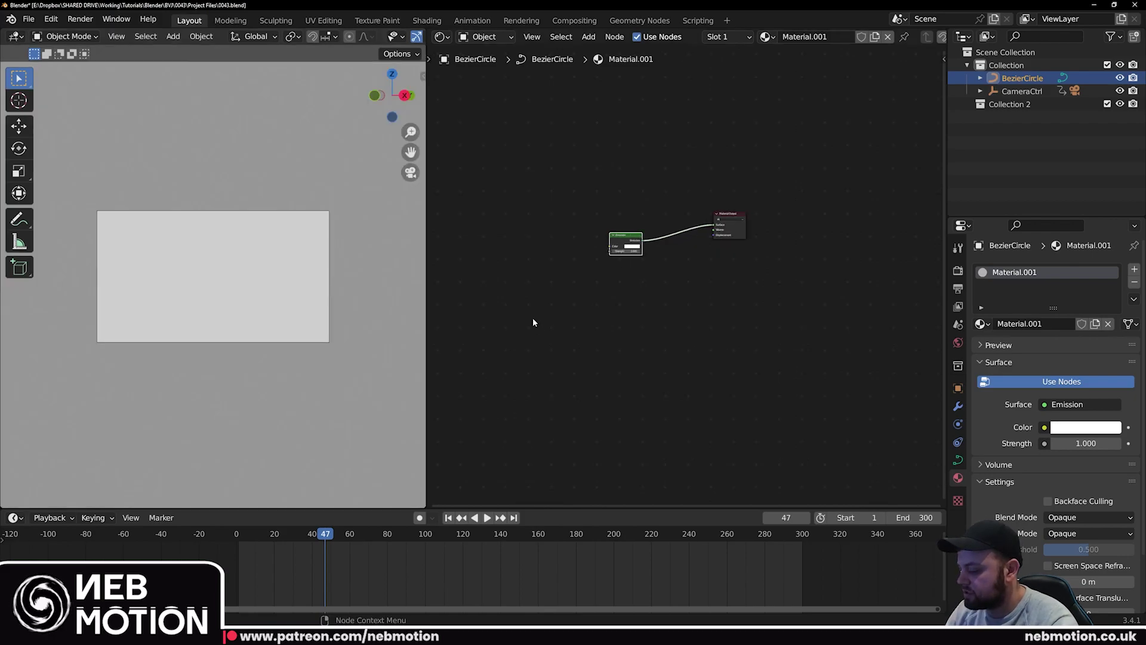
Add a Wave Texture node feeding the Emission colour and preview the animation
key("shift+a")
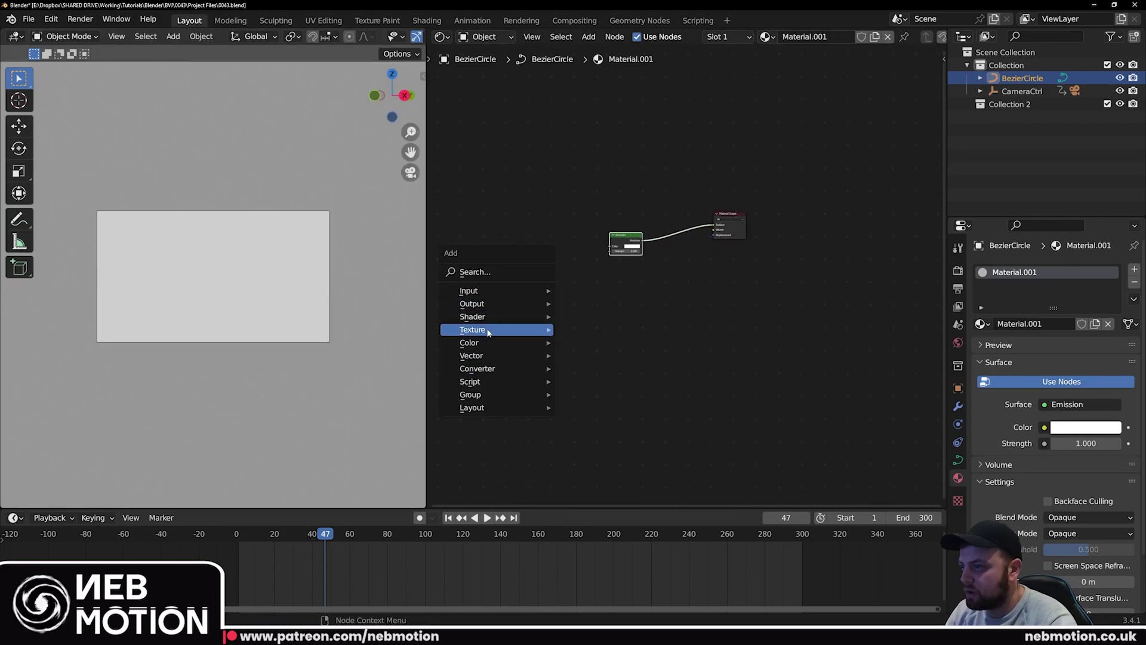
mouse_move(480, 329)
left_click(594, 517)
left_click(513, 234)
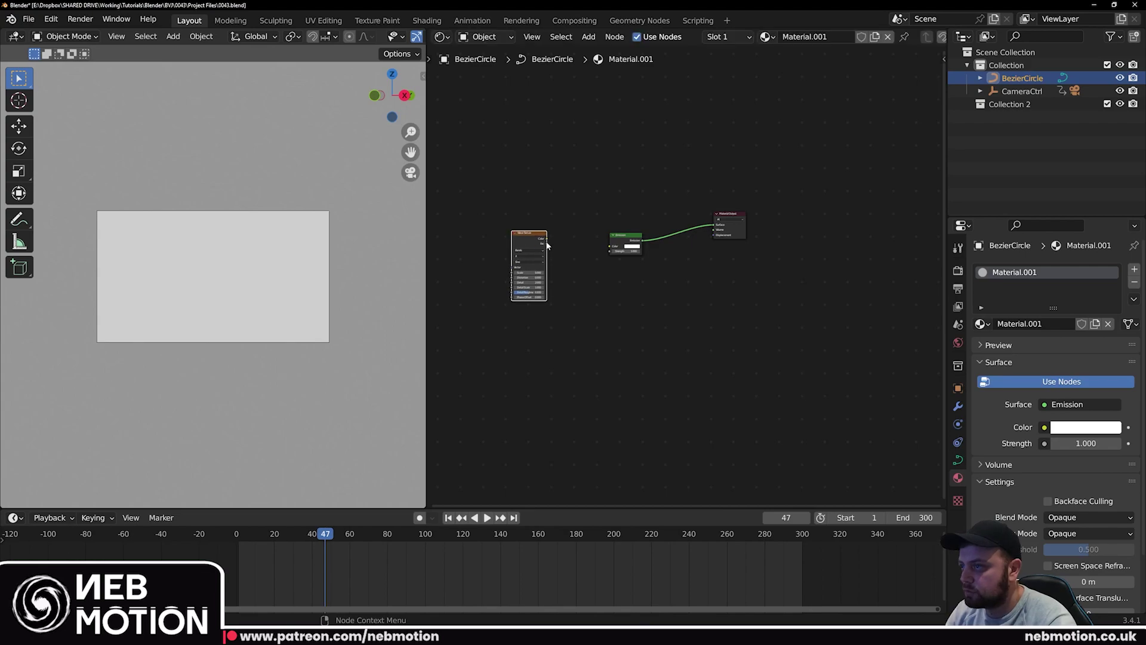
left_click_drag(609, 249, 611, 246)
key("space")
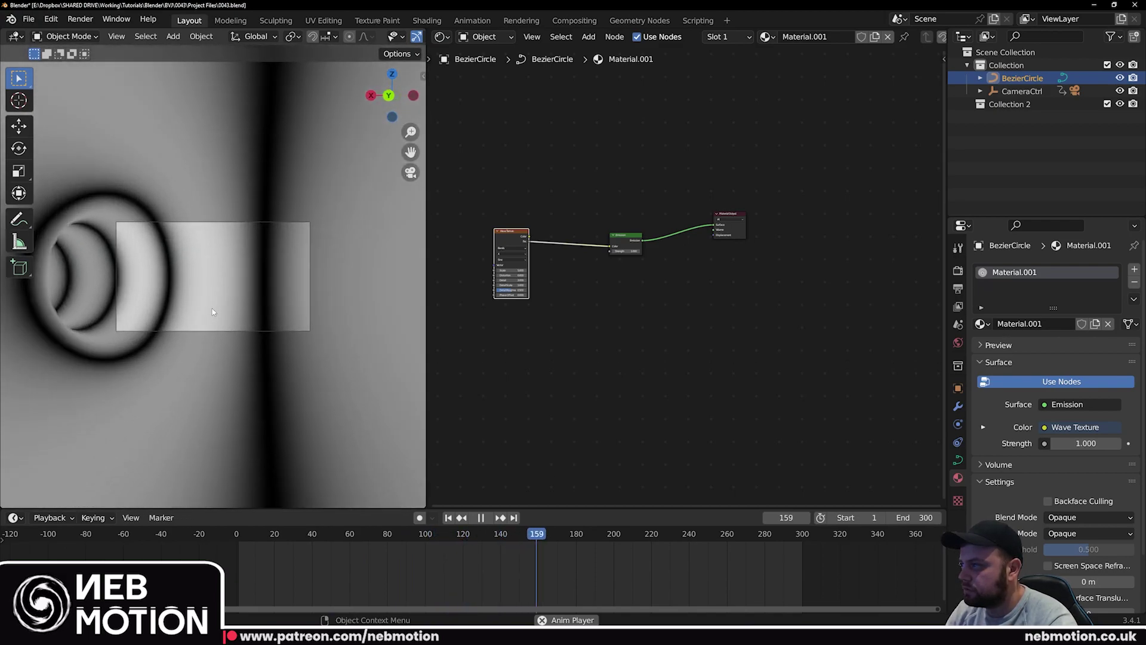
key("space")
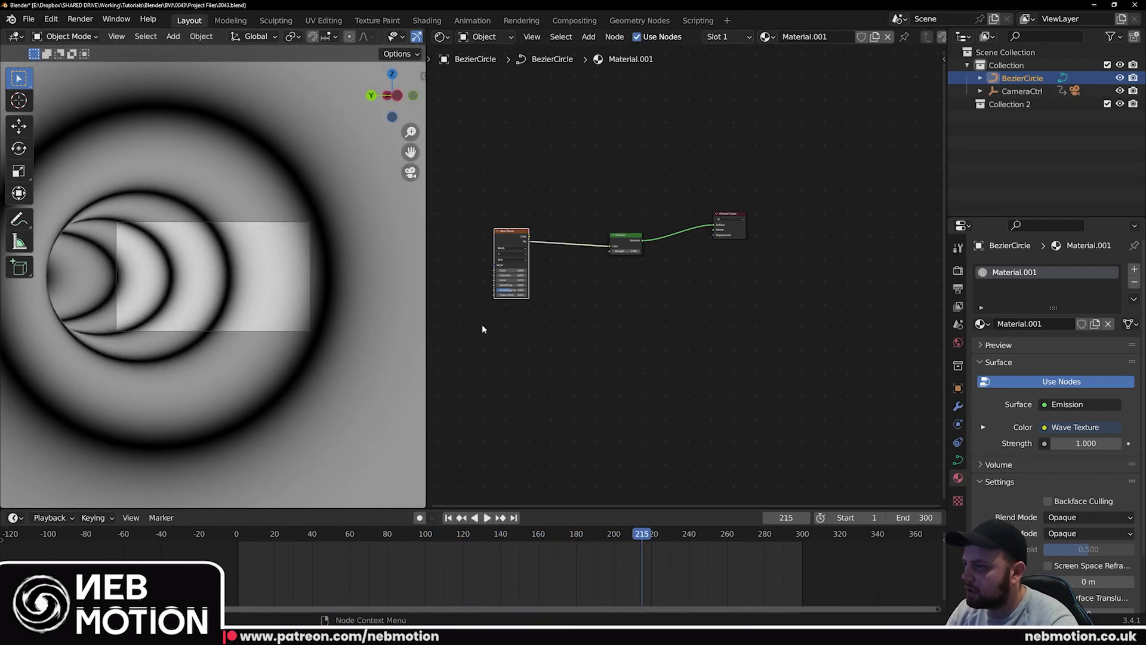
left_click_drag(502, 292, 505, 289)
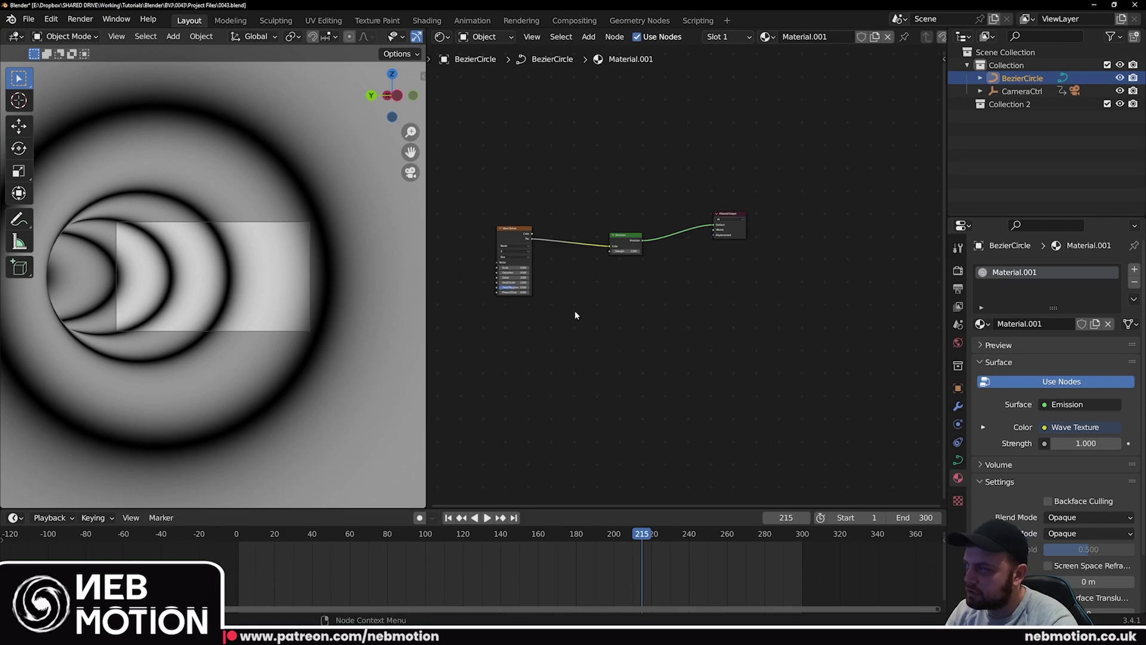
key("shift+a")
Insert a ColorRamp between Wave Texture and Emission and tighten it for sharp white bands
mouse_move(527, 348)
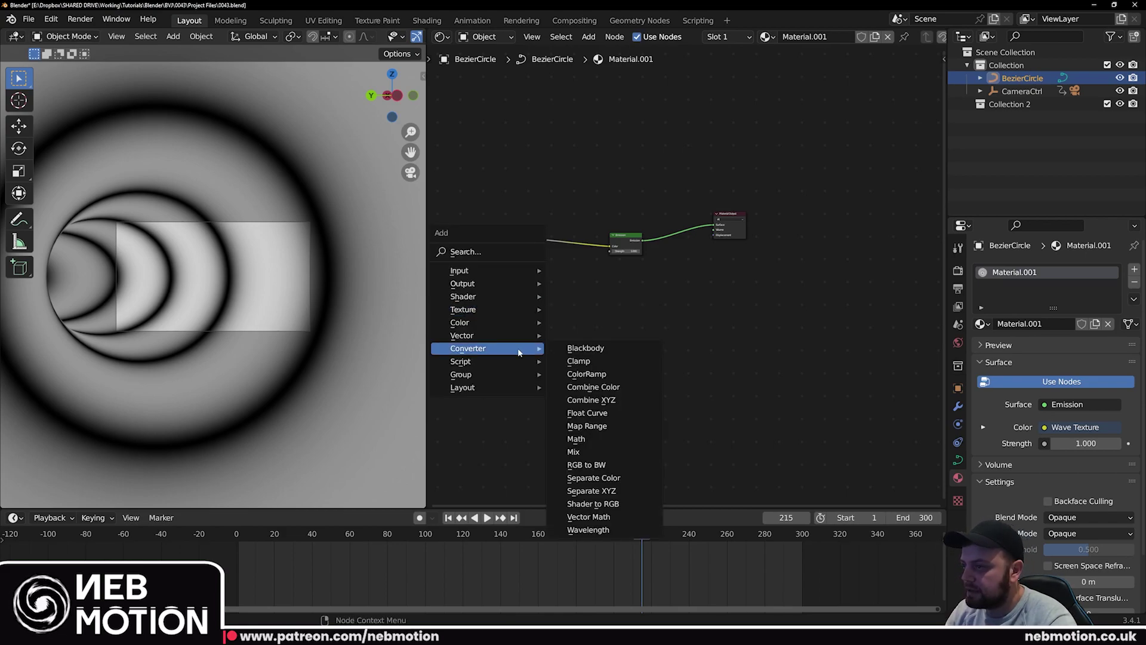
left_click(606, 374)
left_click(579, 242)
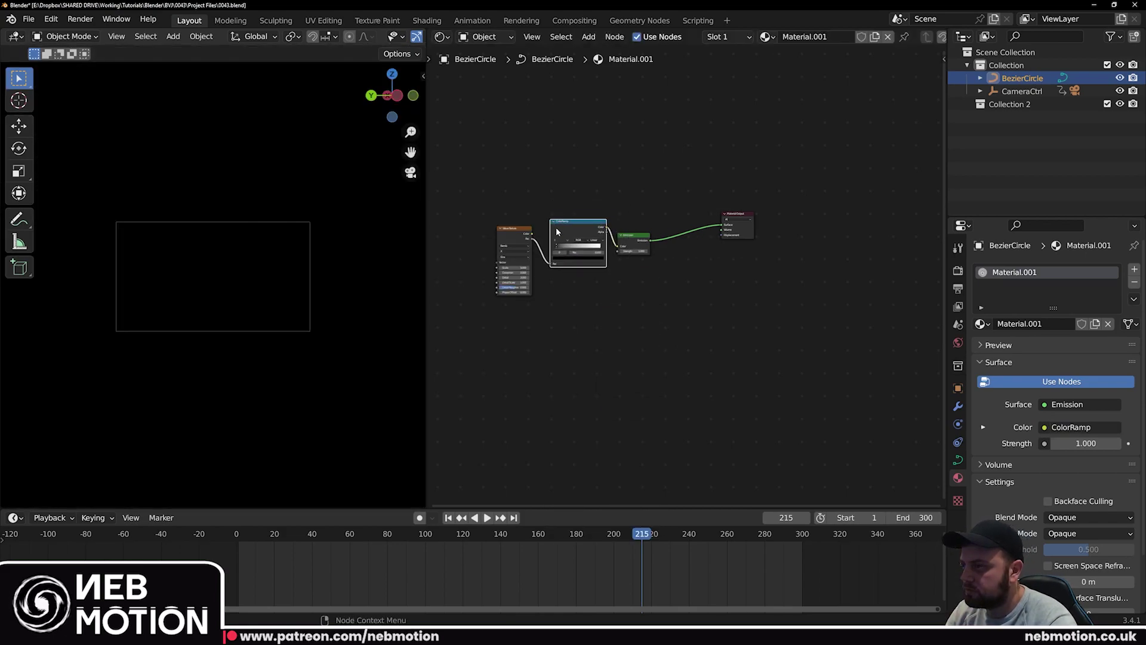
left_click_drag(568, 246, 601, 249)
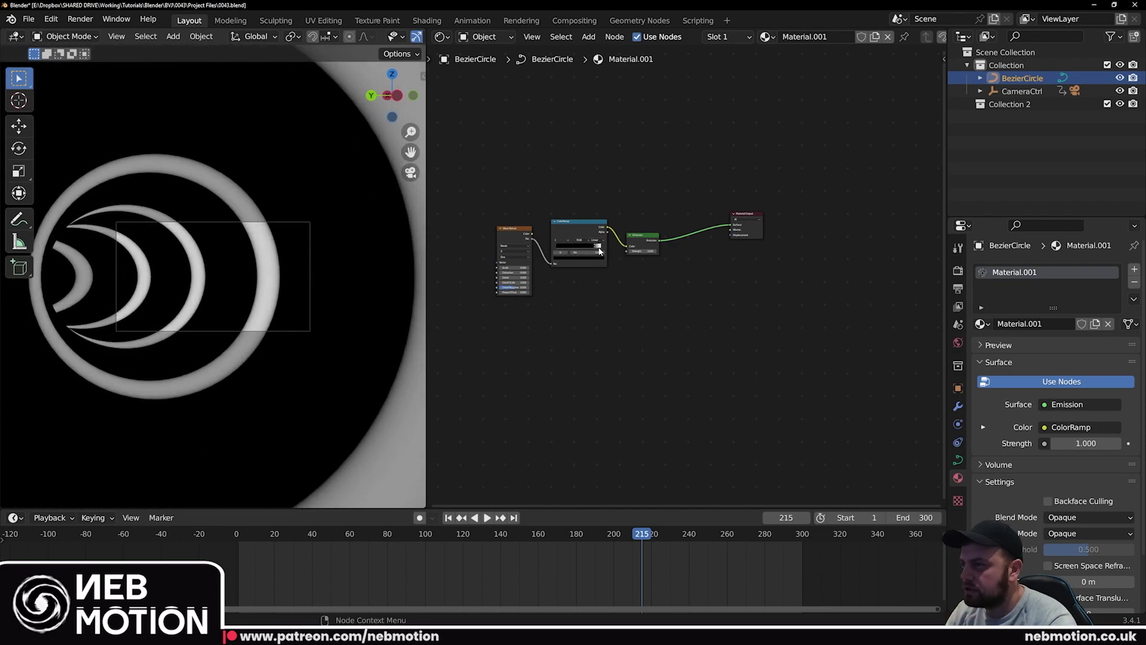
scroll(602, 250, "up", 3)
mouse_move(518, 219)
left_mouse_down()
mouse_move(506, 224)
mouse_move(519, 225)
left_mouse_up()
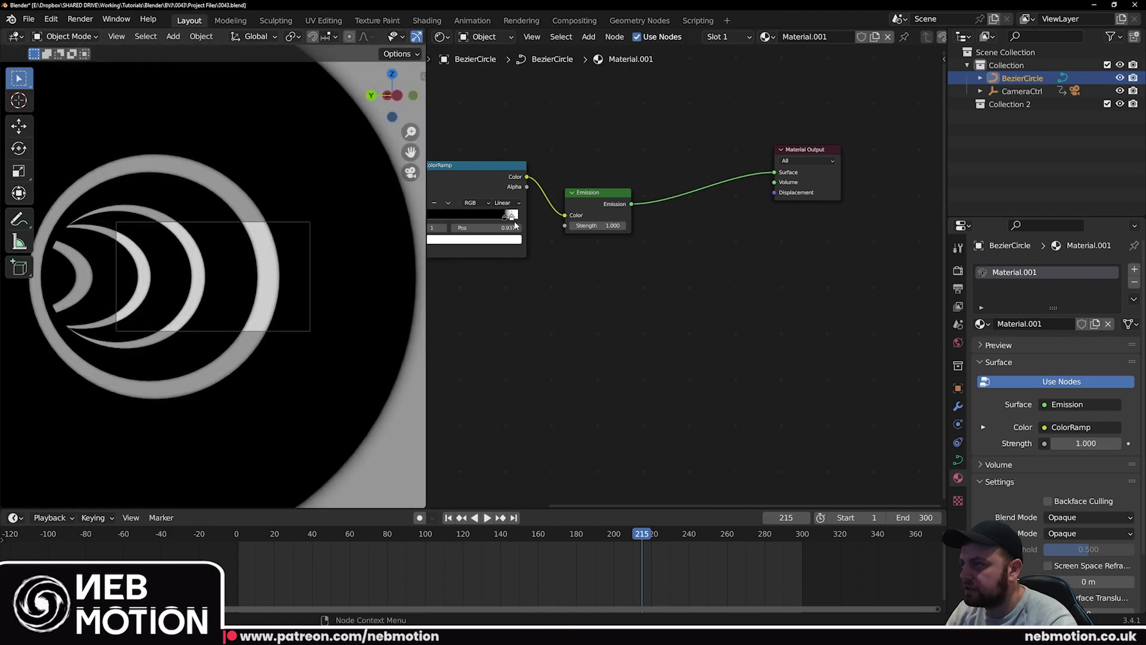
middle_click_drag(515, 224, 573, 227)
scroll(573, 226, "down", 3)
key("shift+Left")
key("space")
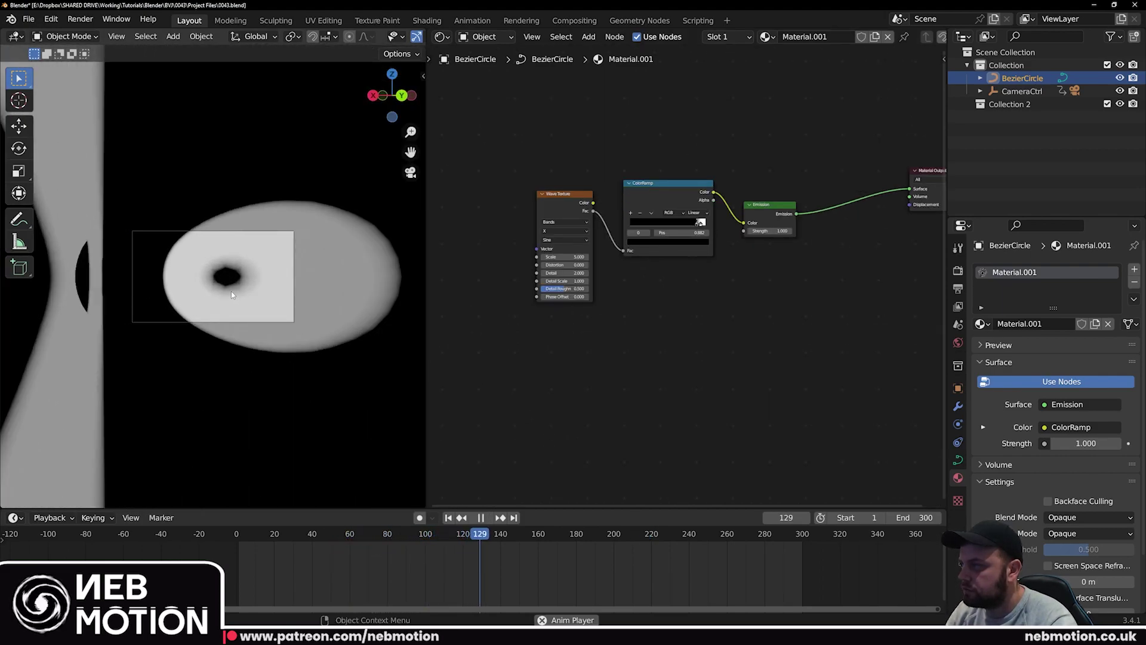
left_click(480, 517)
Set the Wave Texture bands direction to Z and raise its scale to 19.6
left_click(448, 517)
left_click(565, 230)
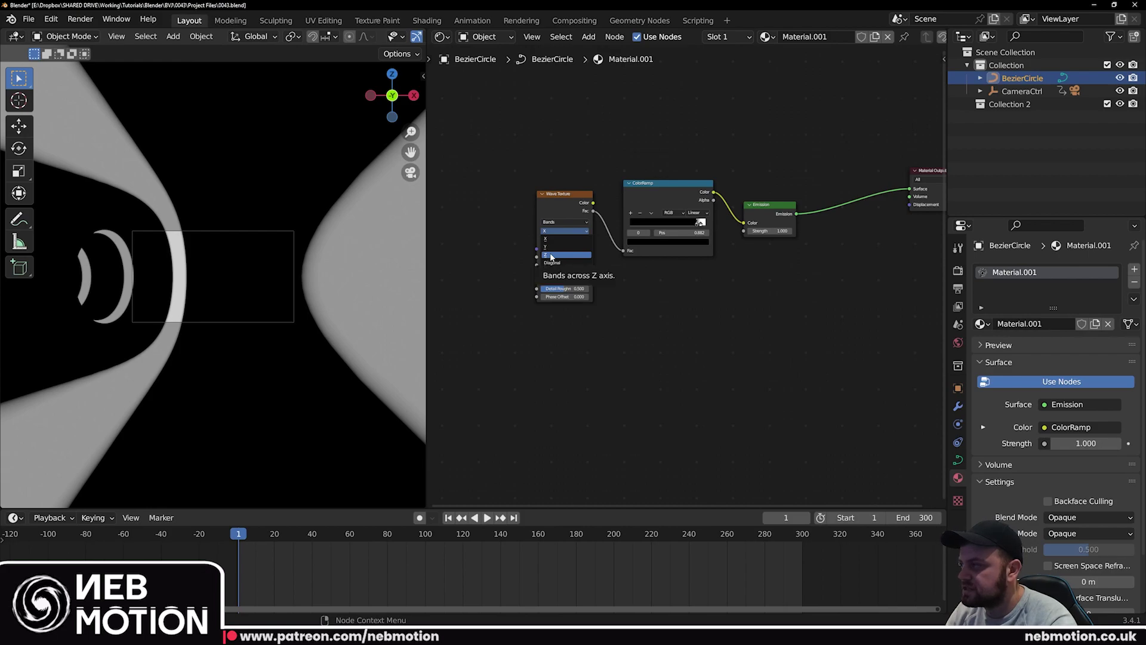
left_click(551, 256)
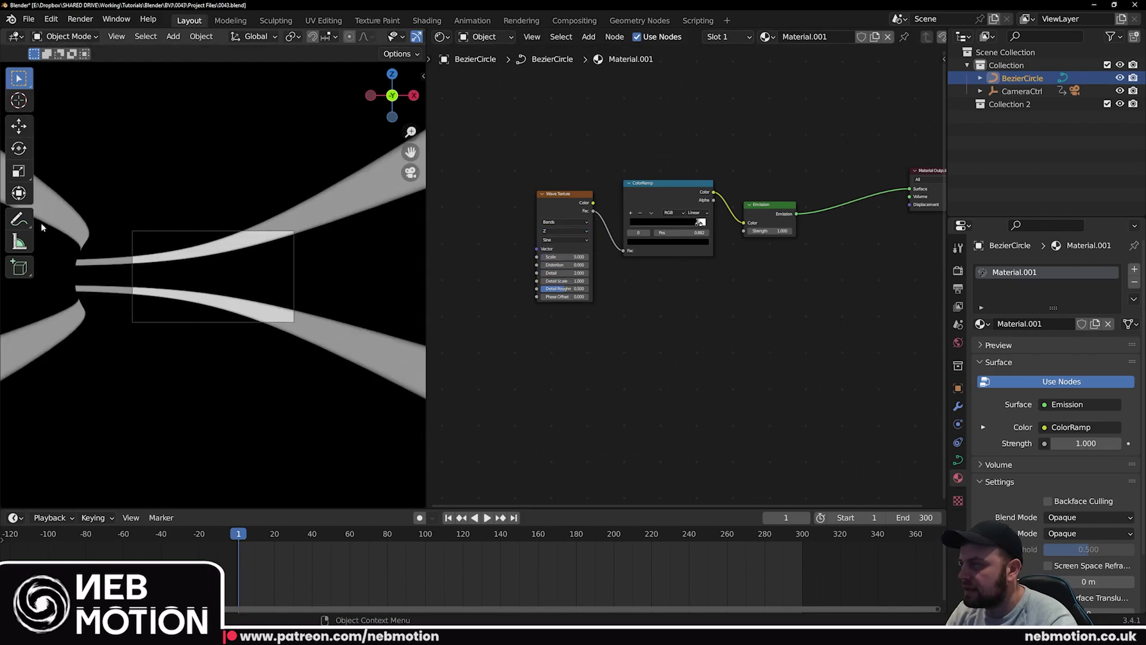
middle_click_drag(41, 222, 191, 345)
scroll(155, 358, "up", 3)
key("KP_0")
scroll(295, 297, "down", 1)
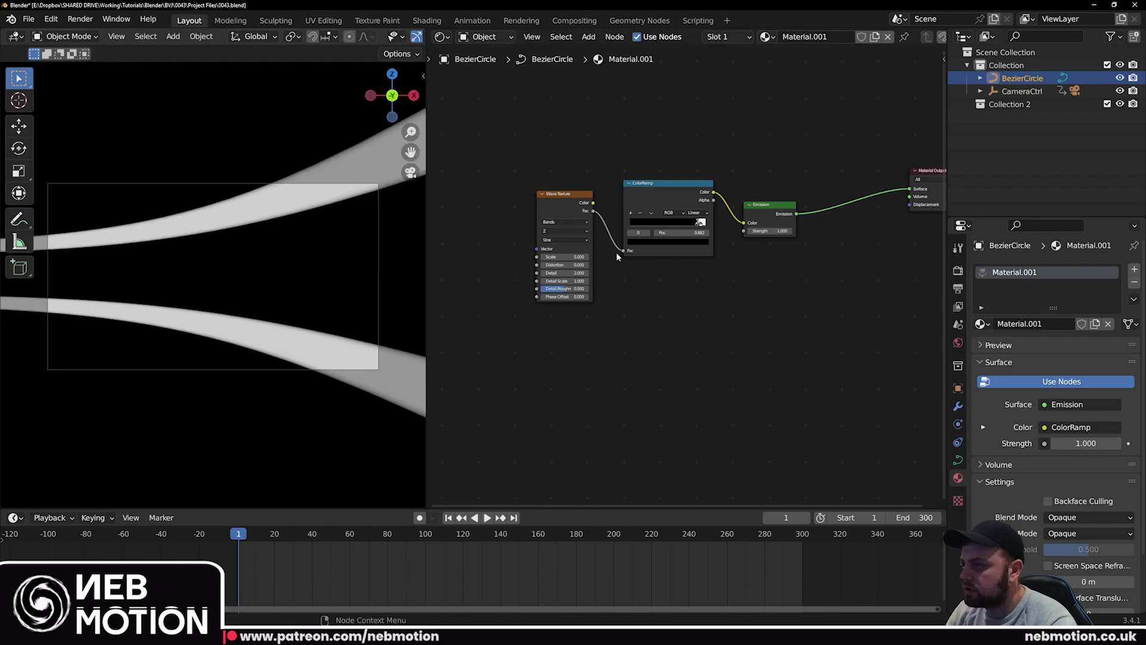
left_click_drag(564, 257, 611, 257)
scroll(225, 309, "down", 2)
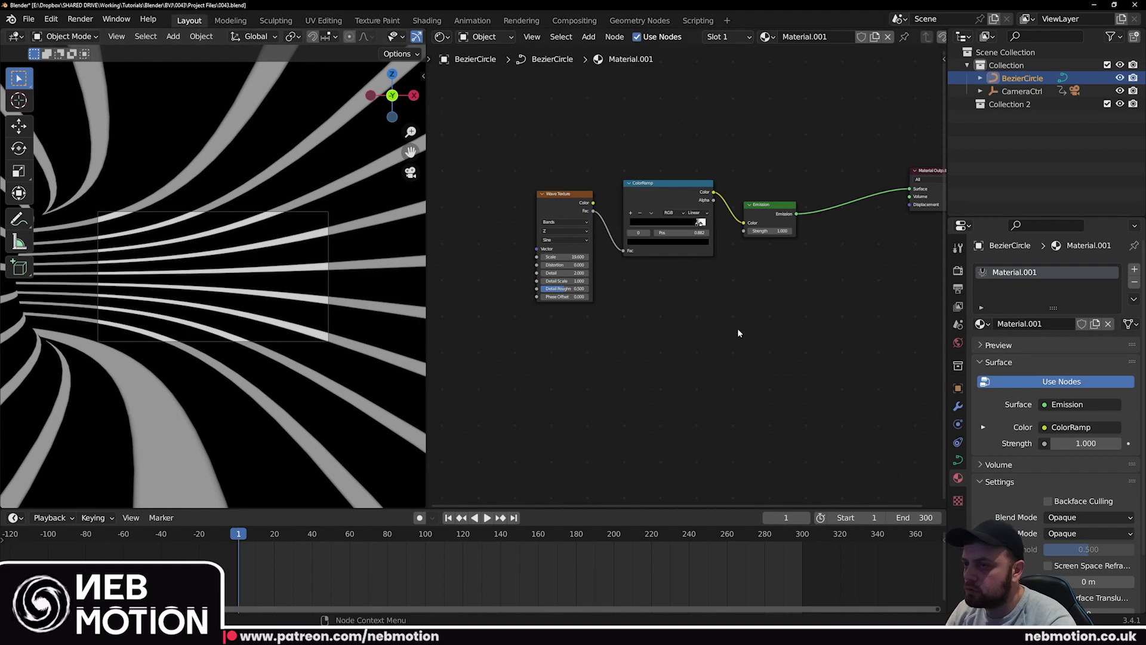
left_click(1022, 91)
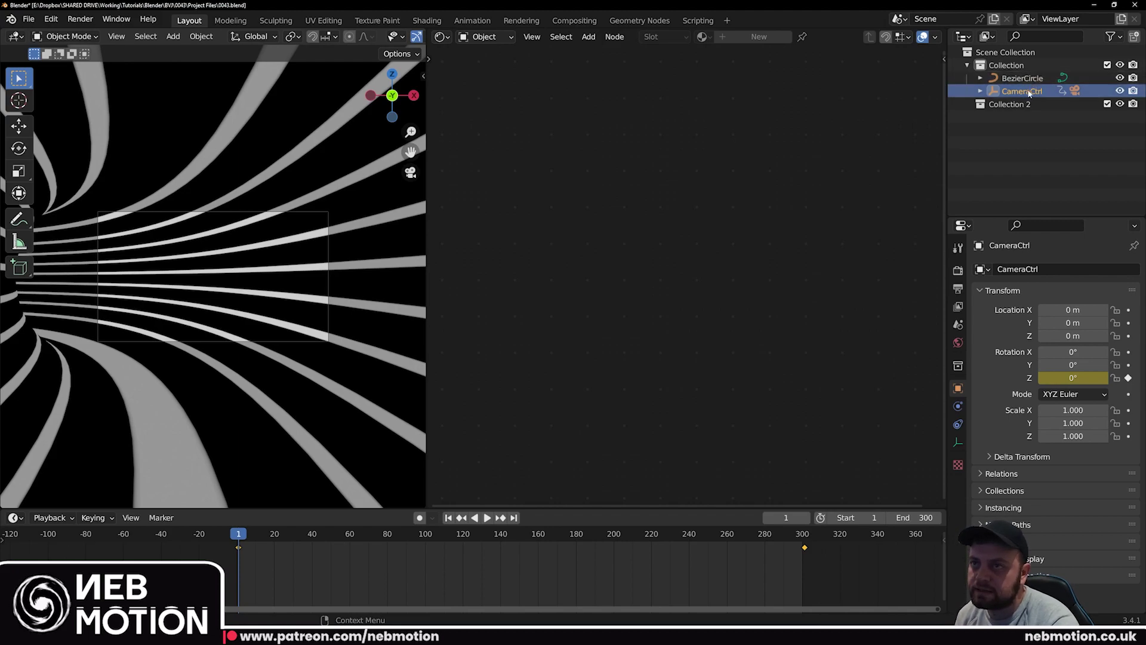
Select Camera.001 under CameraCtrl and lower its focal length from 50 mm to 9 mm
left_click(981, 92)
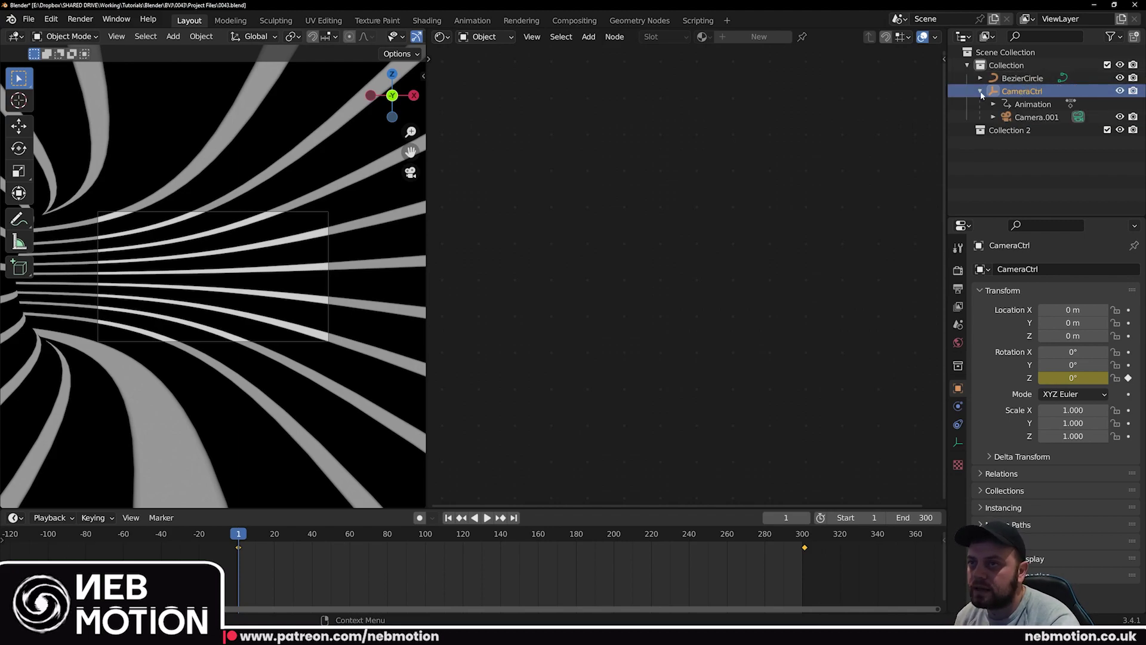
left_click(1028, 117)
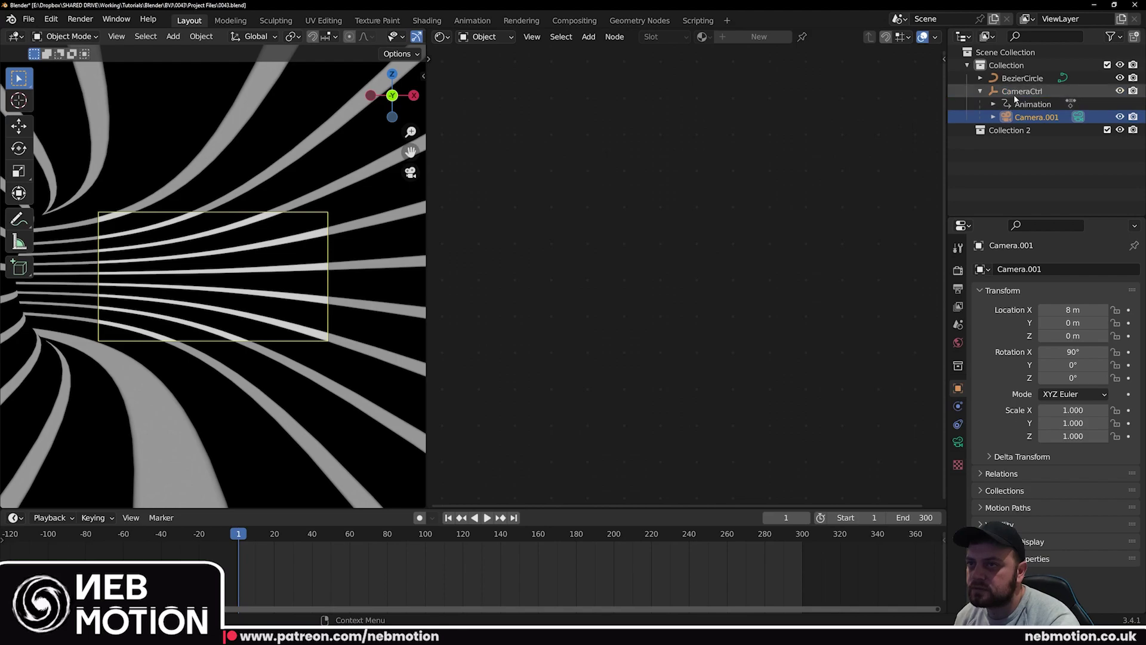
left_click(958, 442)
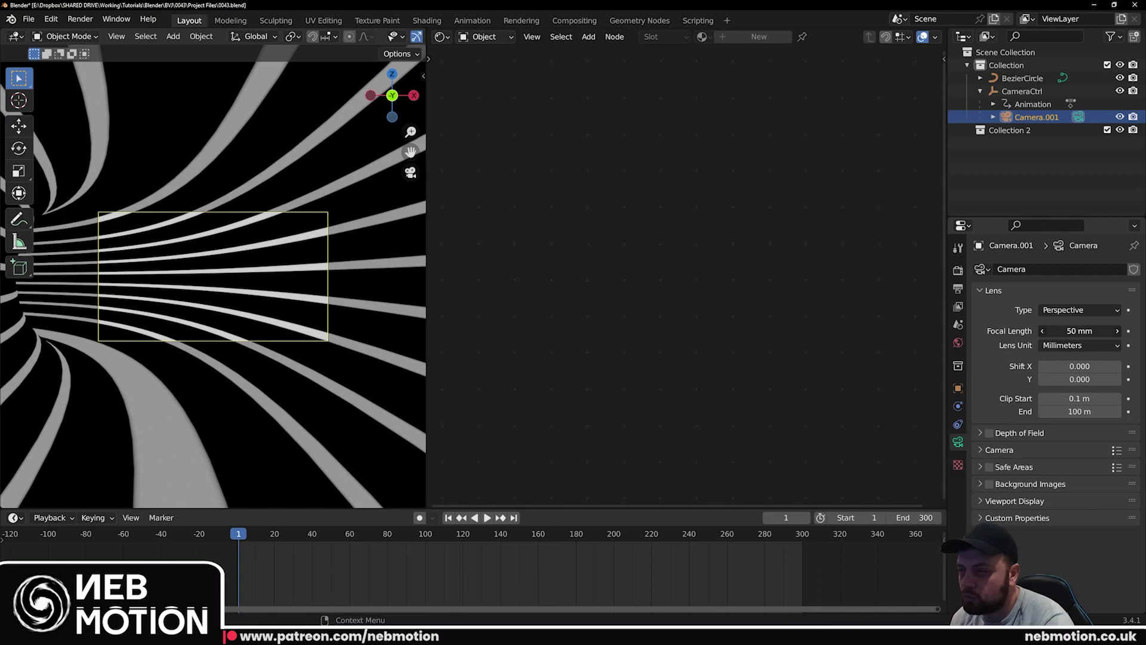
mouse_move(1078, 331)
left_mouse_down()
mouse_move(1041, 330)
mouse_move(1077, 335)
left_mouse_up()
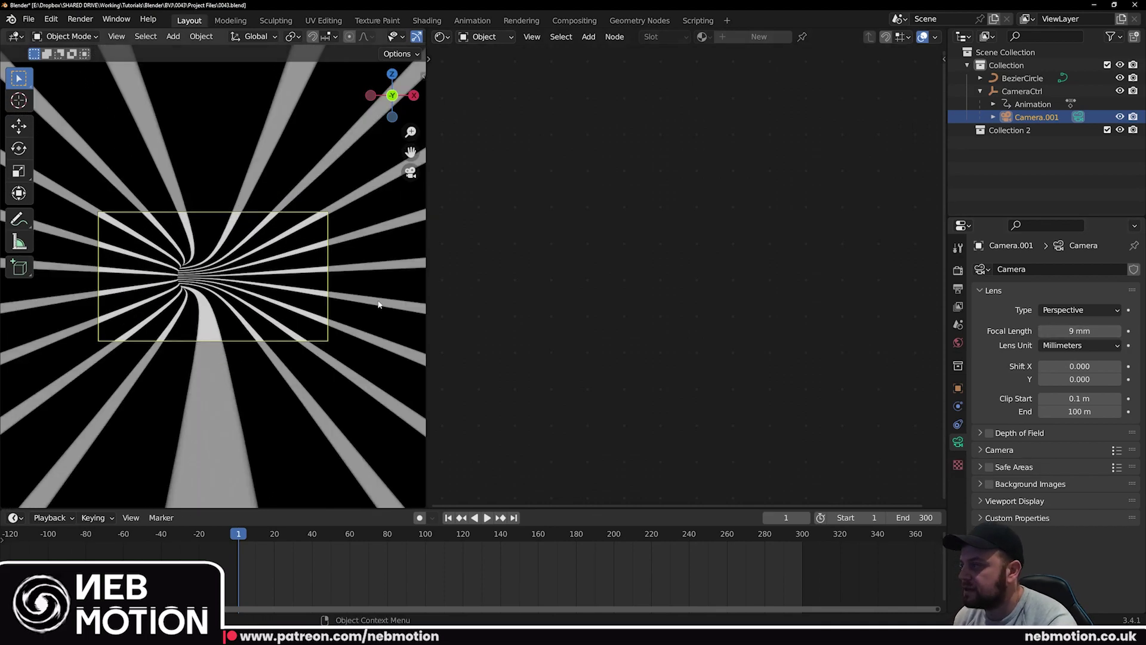
key("space")
Select the BezierCircle to show its material and replay the animation from frame 1
key("Escape")
left_click(208, 333)
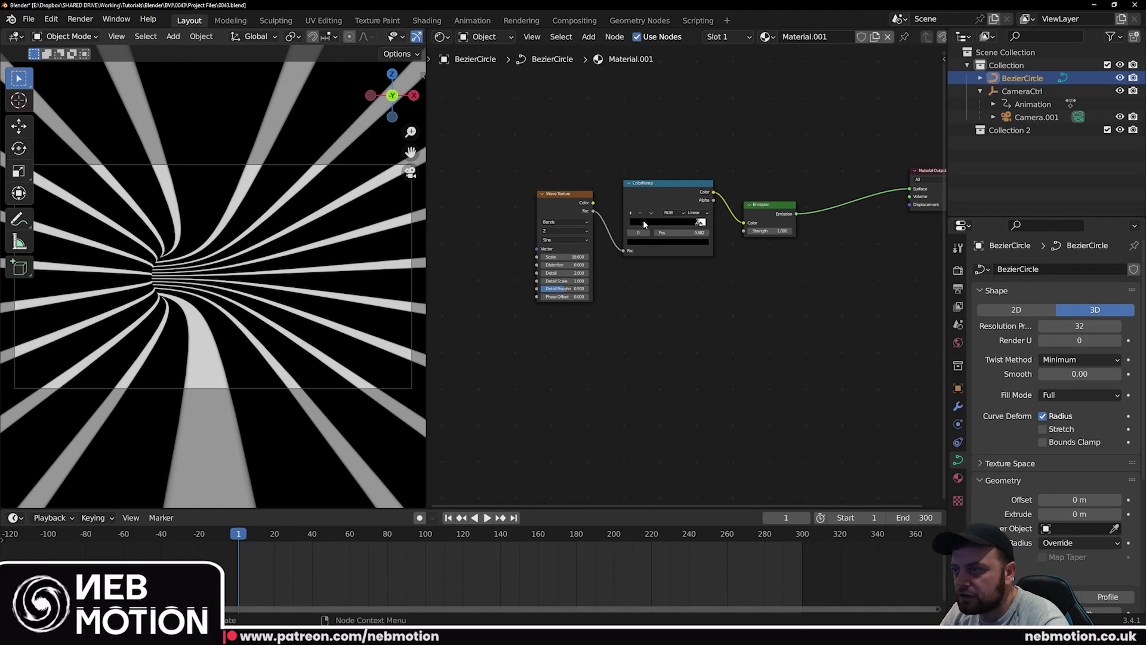
key("space")
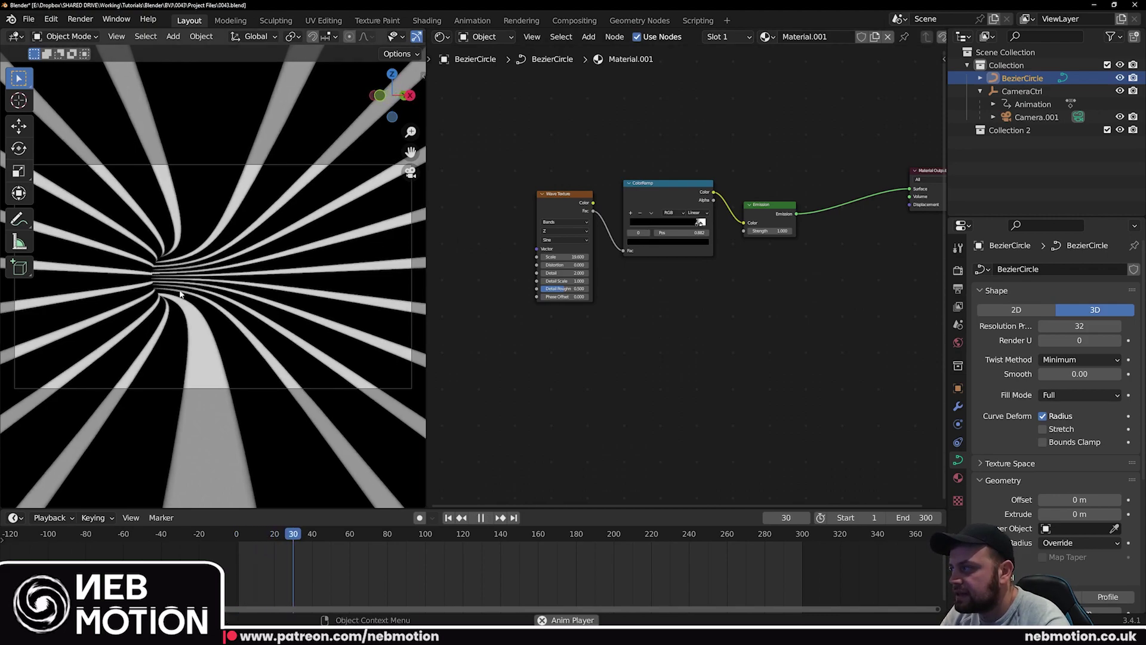
key("space")
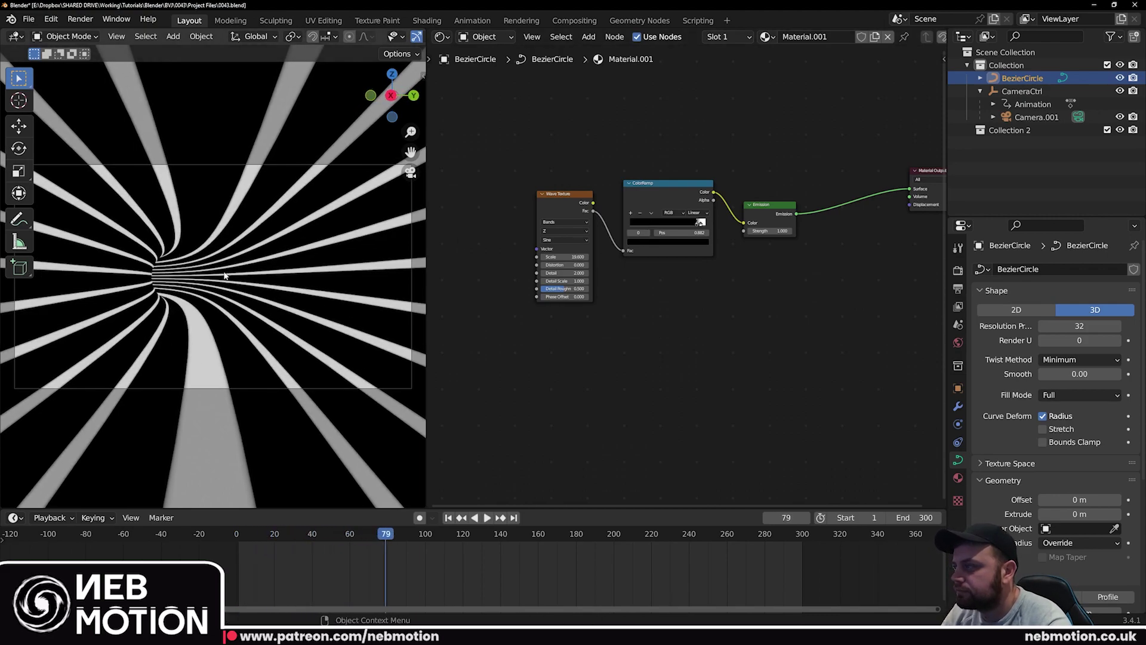
left_click(448, 517)
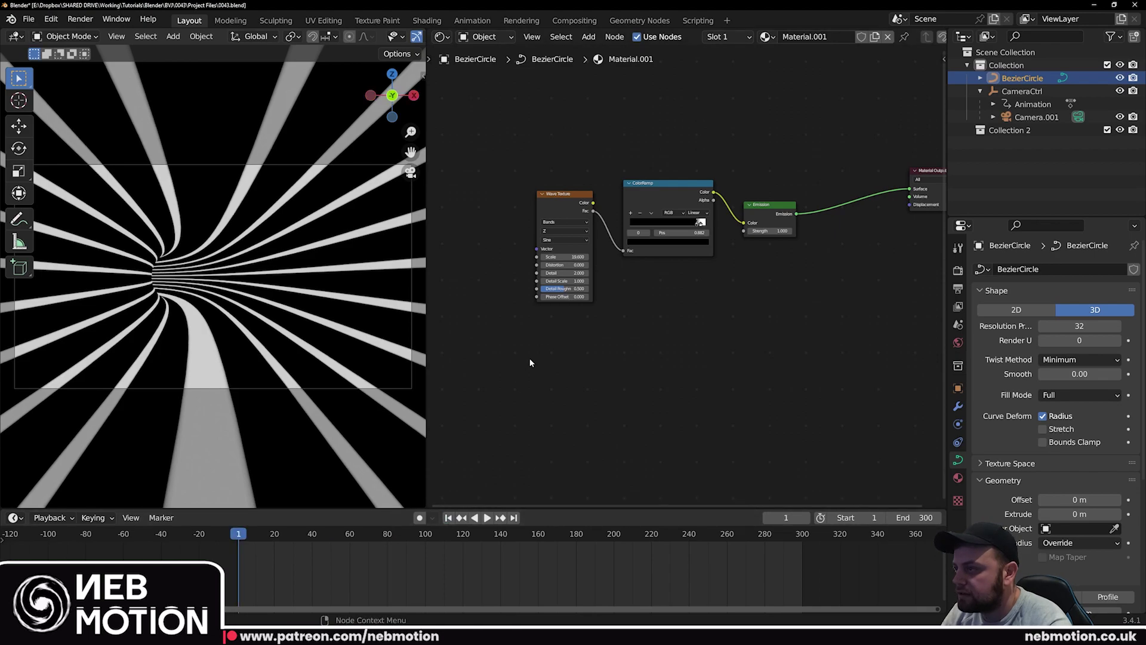
Try higher Wave Texture distortion values, settle on 3.3, and preview the wavy stripes
left_click_drag(582, 265, 632, 265)
scroll(203, 297, "up", 1)
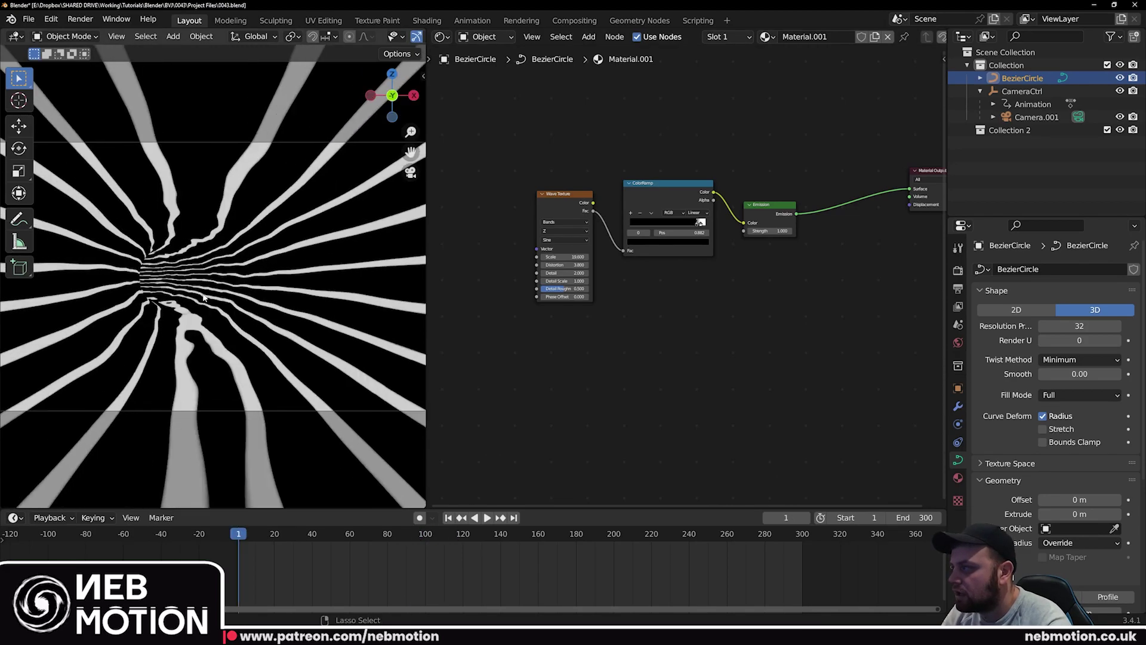
scroll(203, 297, "up", 1)
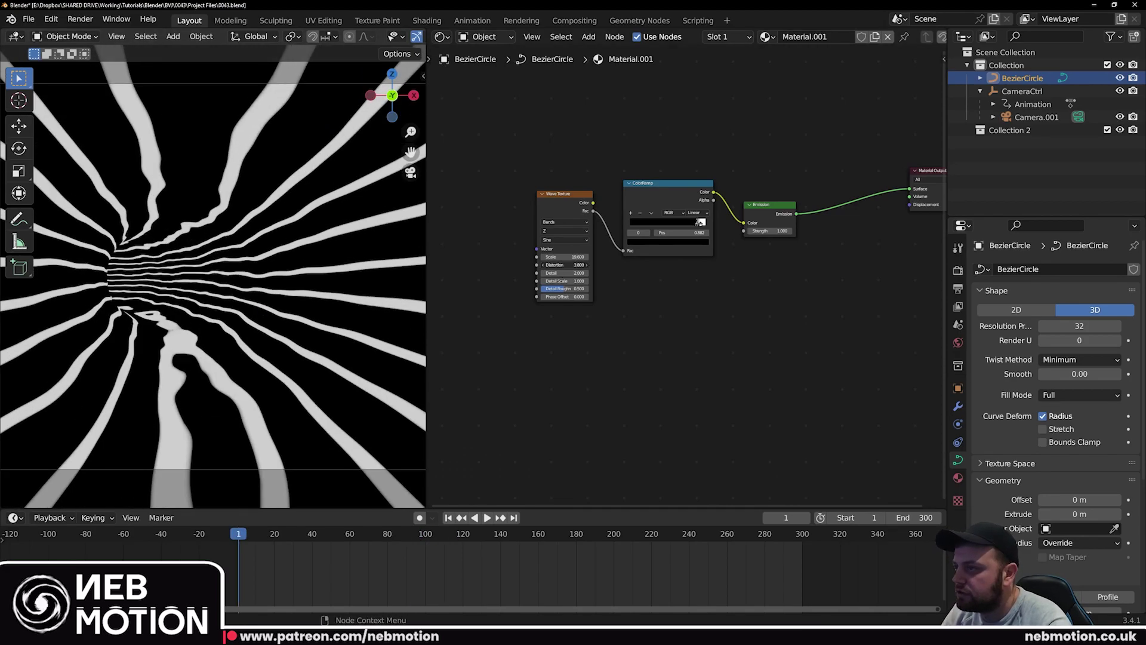
left_click_drag(573, 265, 644, 265)
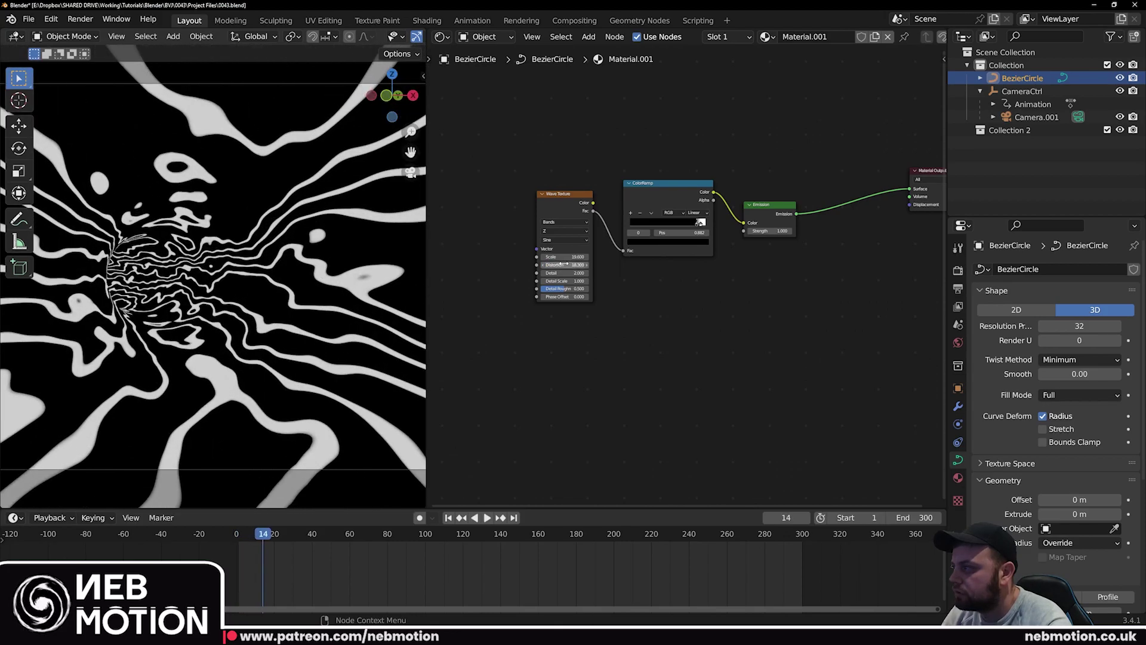
key("Escape")
left_click_drag(563, 264, 555, 256)
key("space")
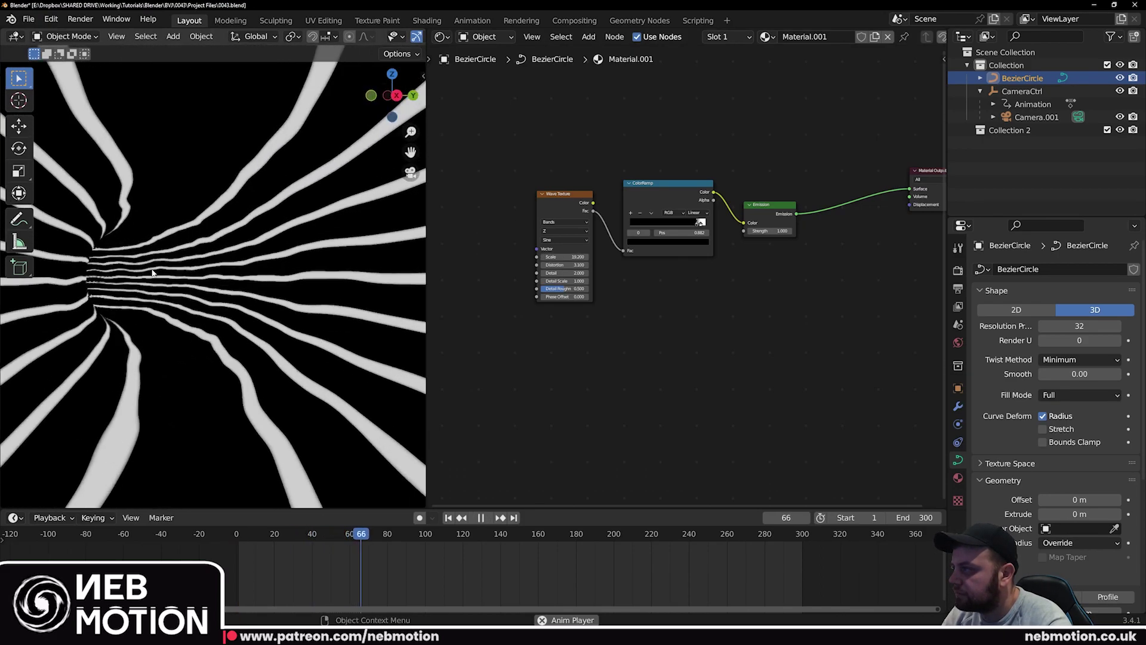
key("space")
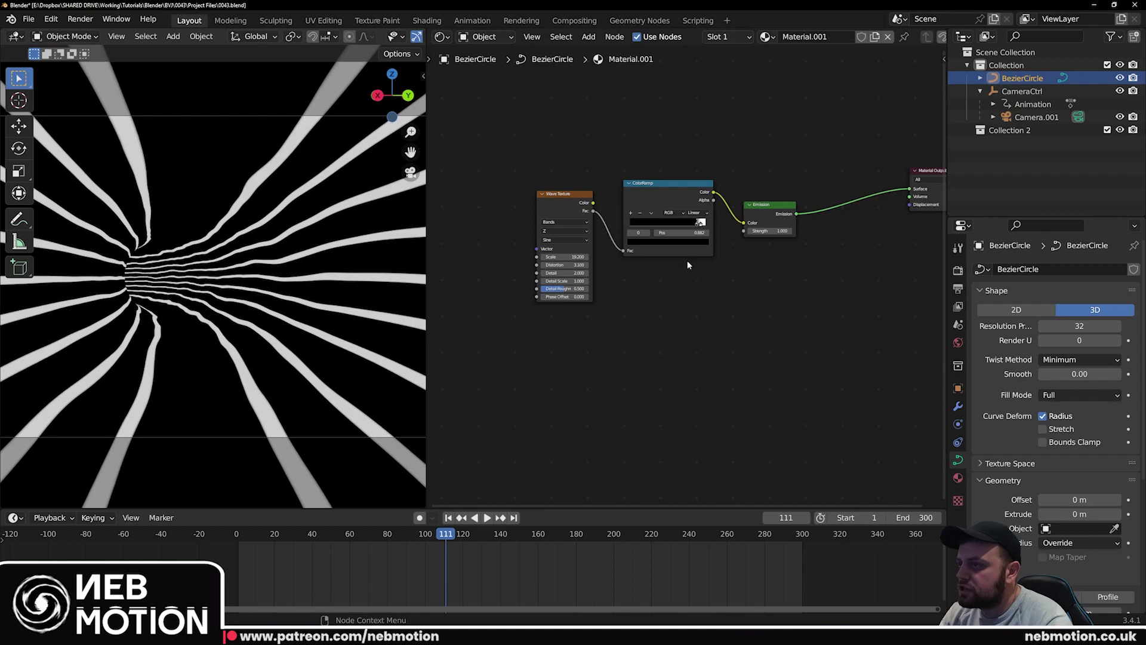
Recolour the ColorRamp's white stop to cyan and set the emission strength to 8
left_click(701, 223)
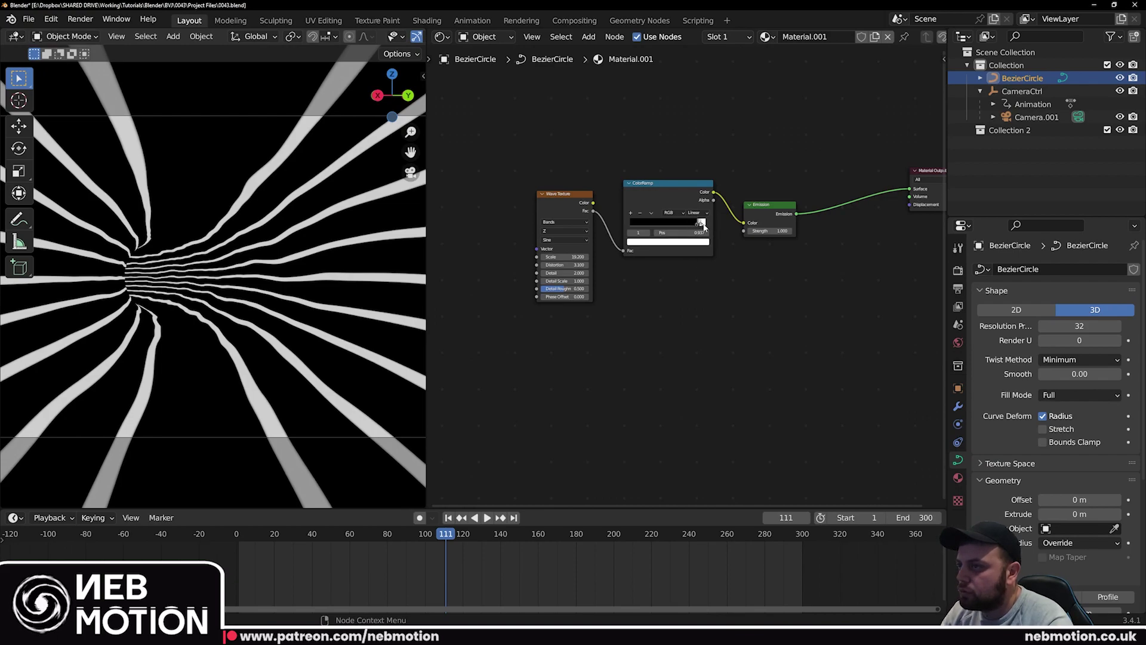
left_click(698, 242)
left_click_drag(663, 157, 666, 138)
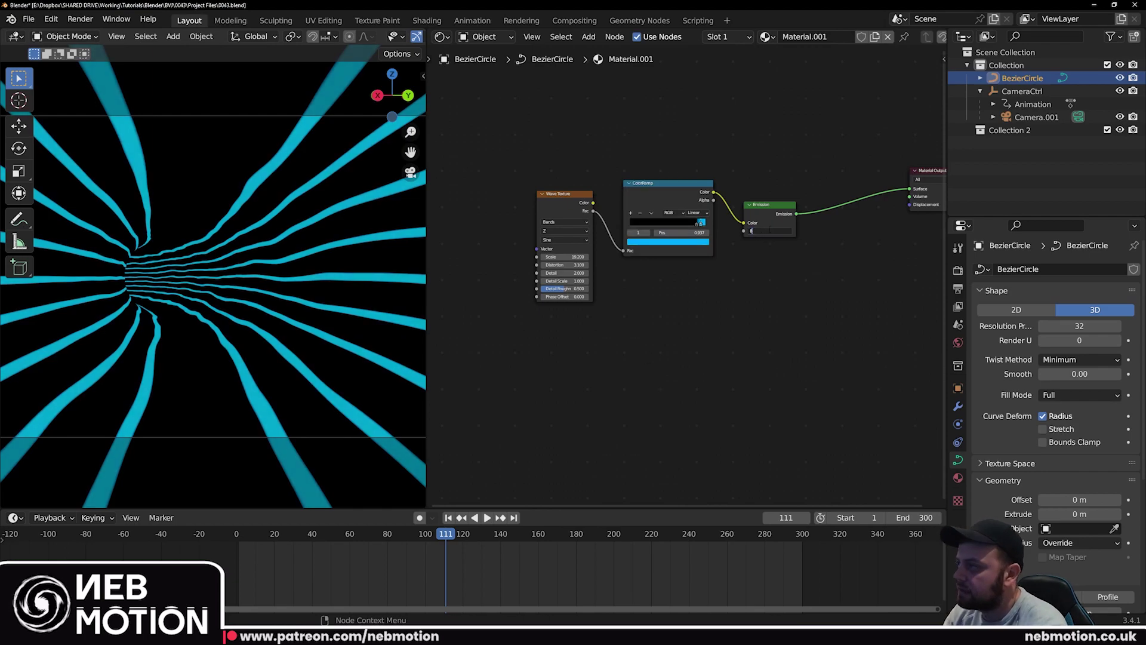
key("Return")
left_click(958, 271)
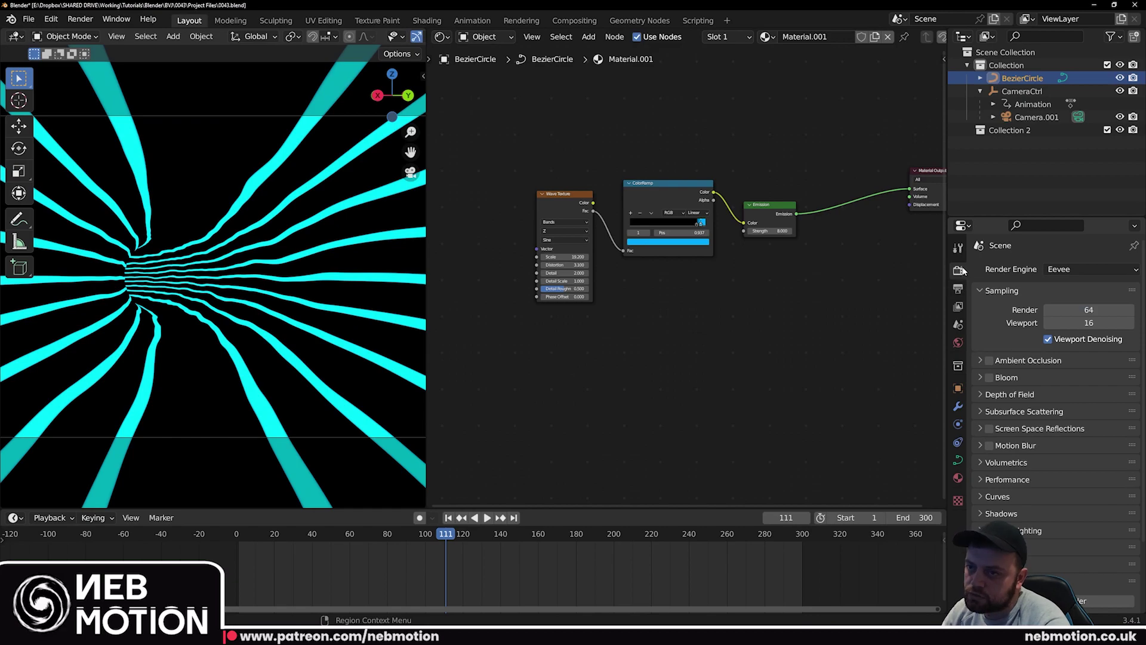
Keep Eevee as the render engine and enable bloom with a reduced intensity of about 0.013
left_click(1064, 273)
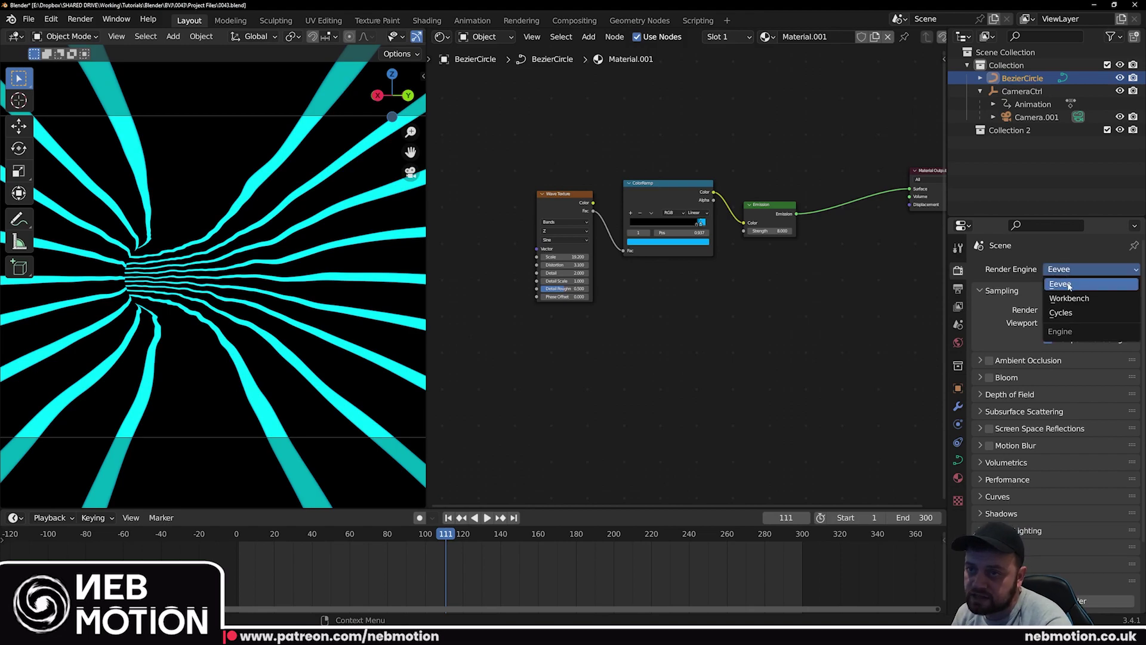
left_click(1068, 285)
left_click(989, 377)
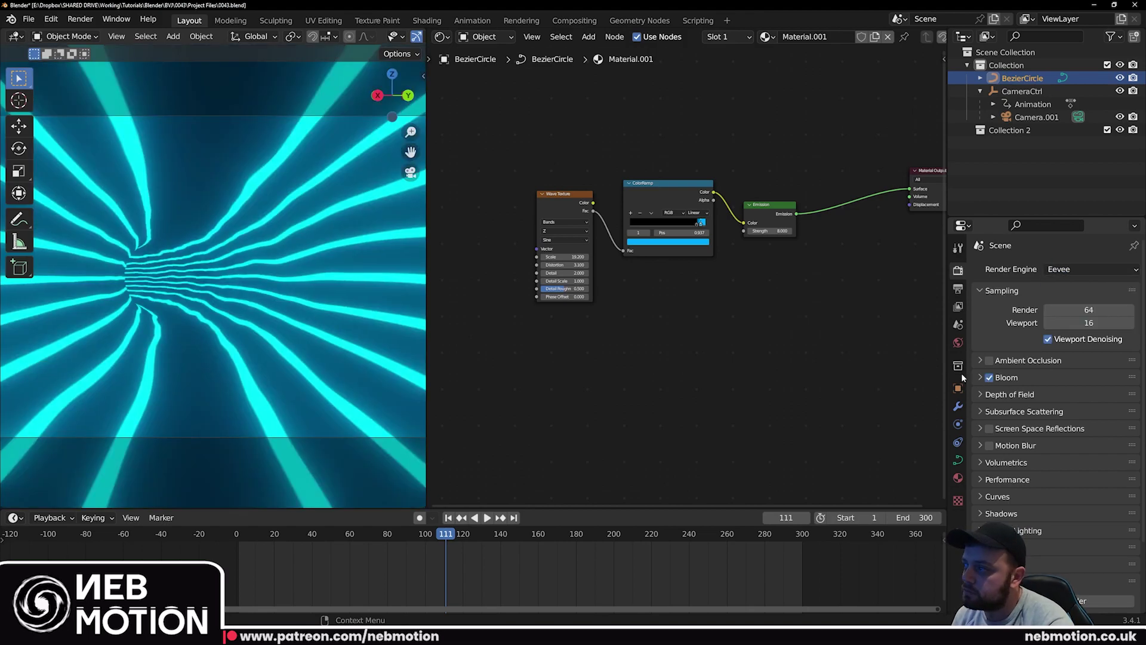
left_click(1059, 377)
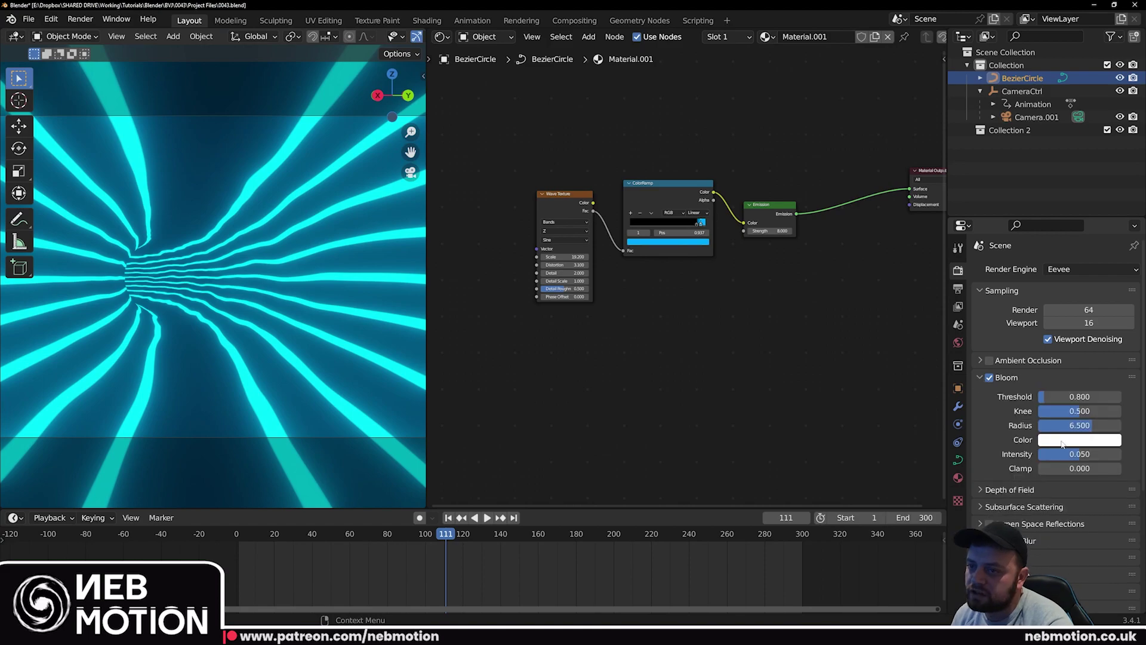
left_click_drag(1071, 459, 1053, 460)
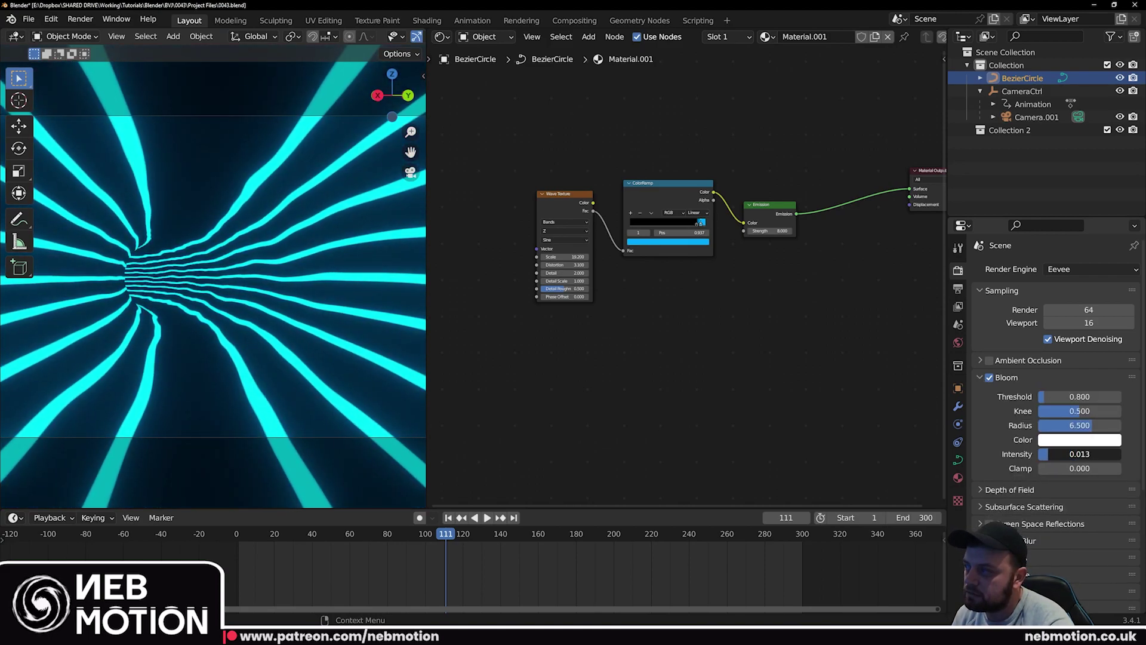
Set the Color Management look to Very High Contrast
scroll(1050, 388, "down", 5)
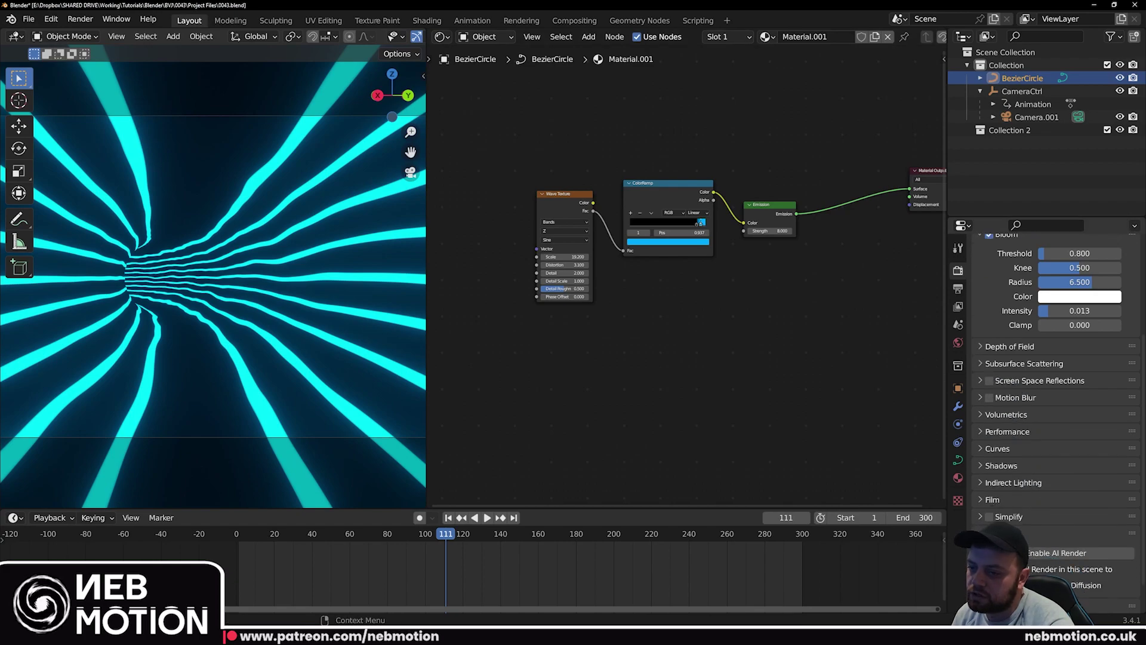
scroll(974, 503, "up", 1)
scroll(1051, 418, "down", 4)
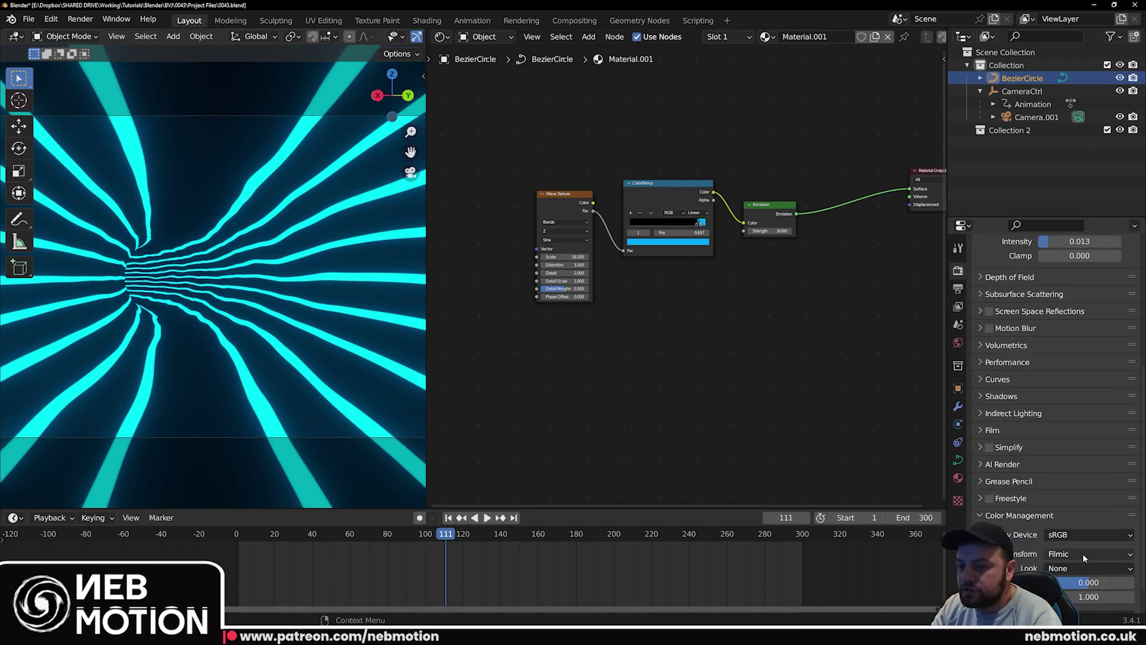
left_click(1075, 568)
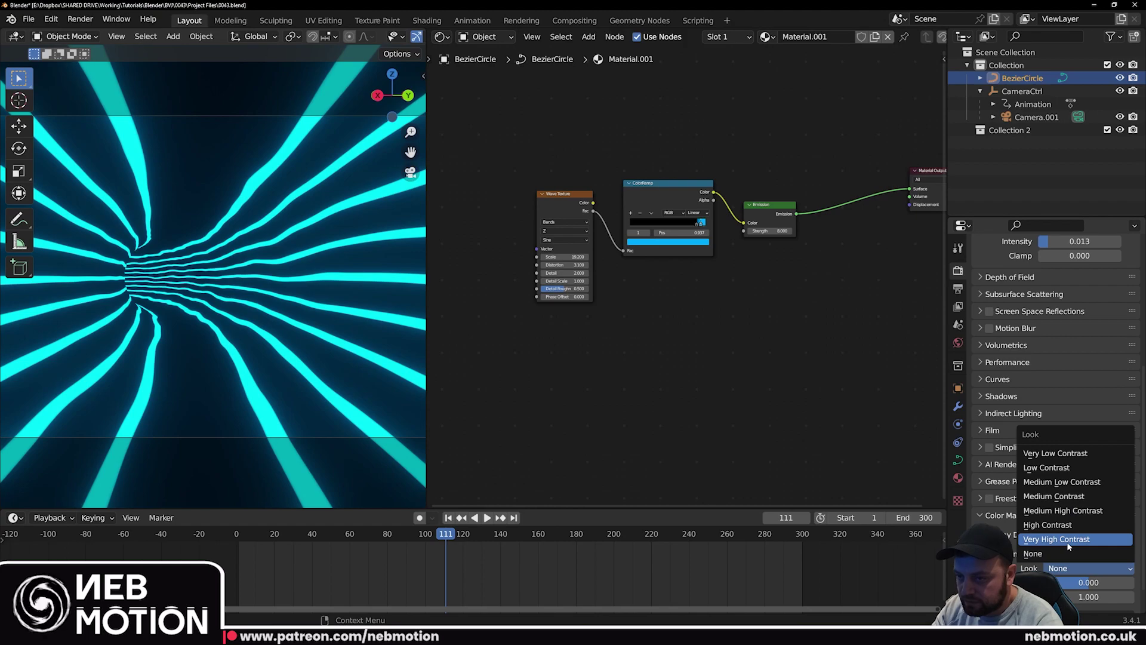
left_click(1066, 539)
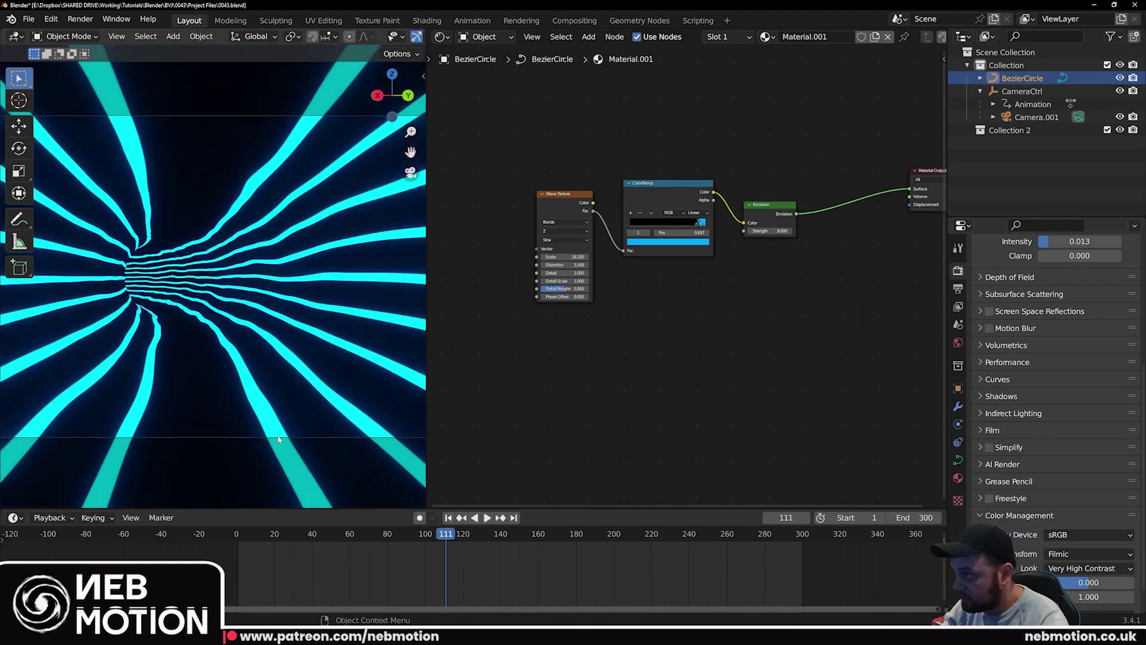
scroll(1018, 327, "up", 3)
Enable motion blur for the render and return the timeline to frame 1
left_click(990, 399)
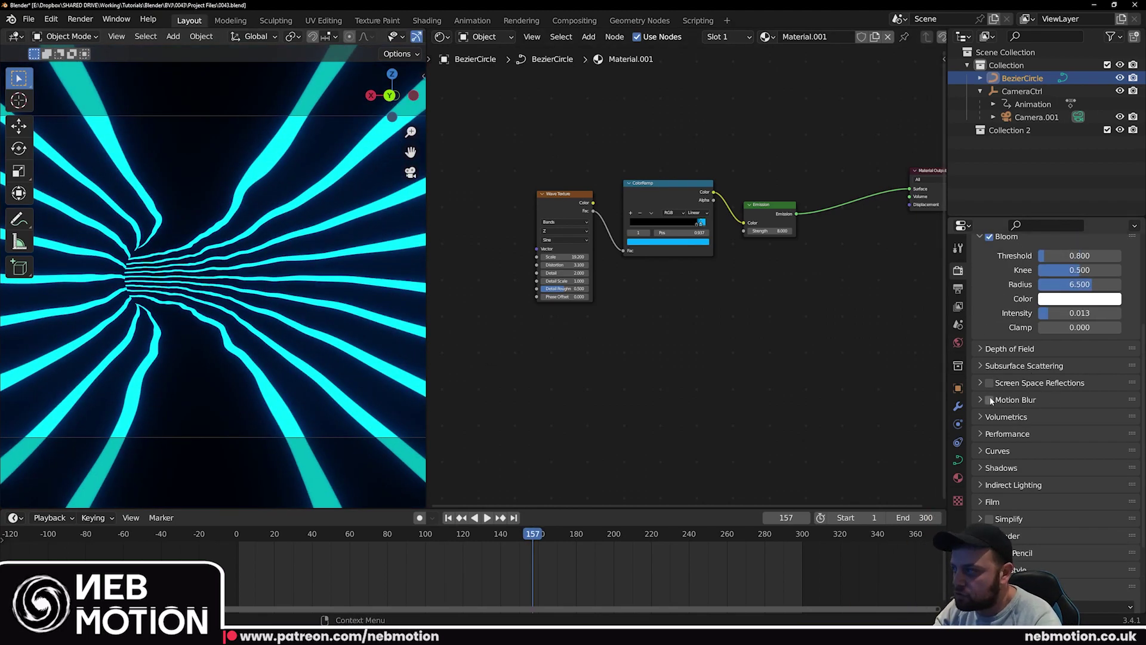
left_click(703, 241)
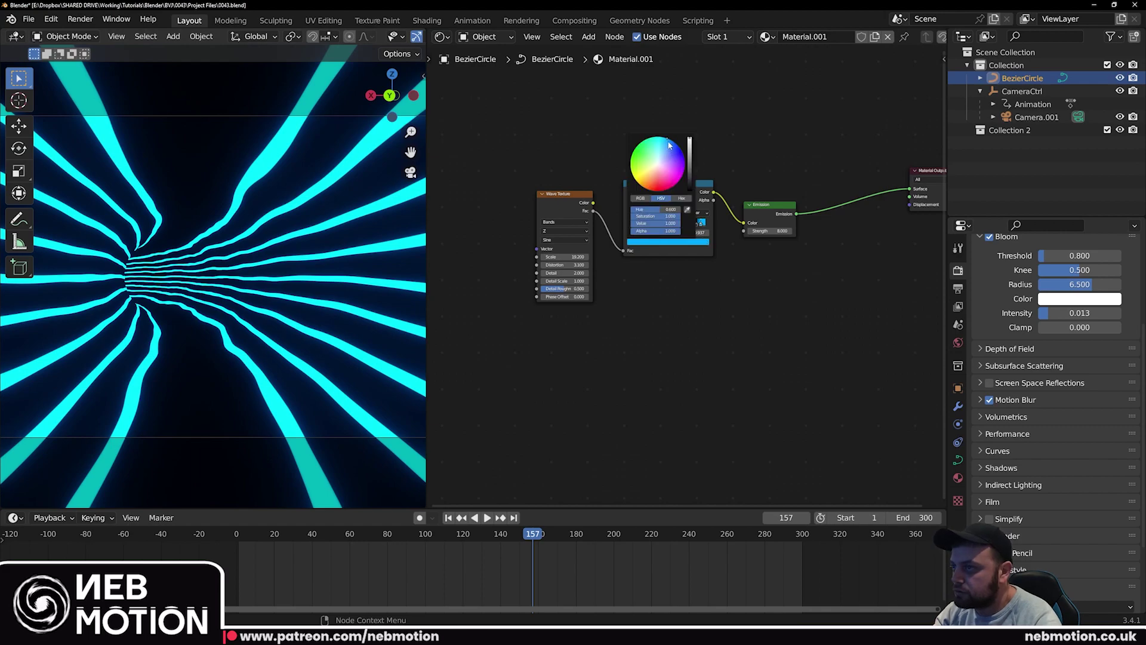
left_click(448, 518)
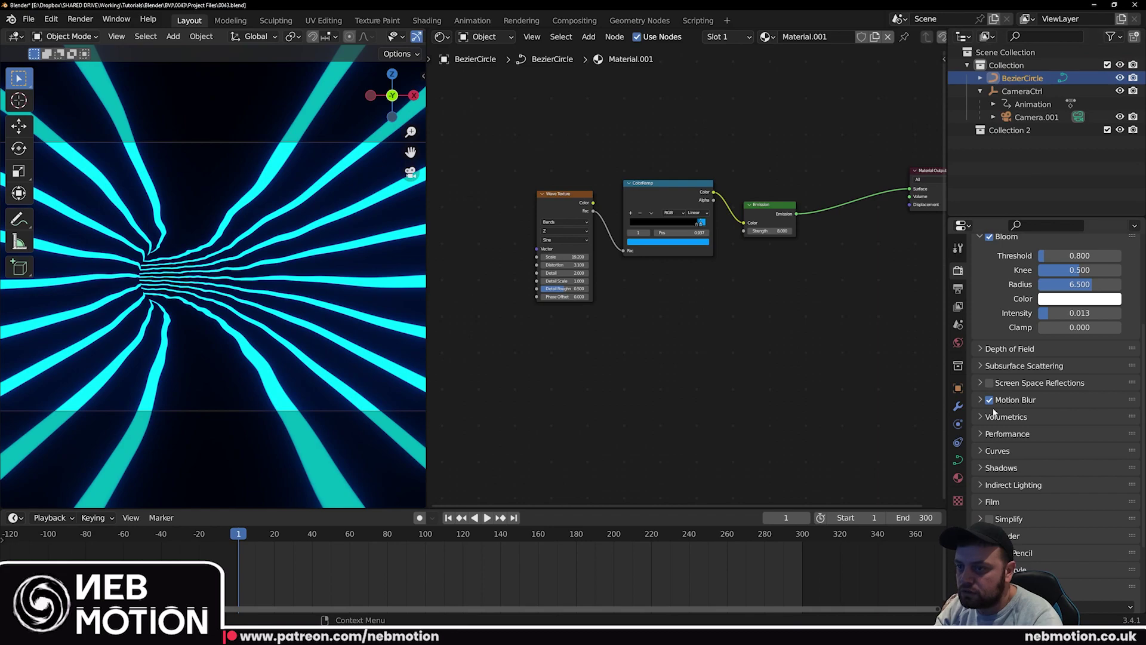
Adjust a value in the curve's Object Data settings and play back the tunnel animation
left_click(957, 461)
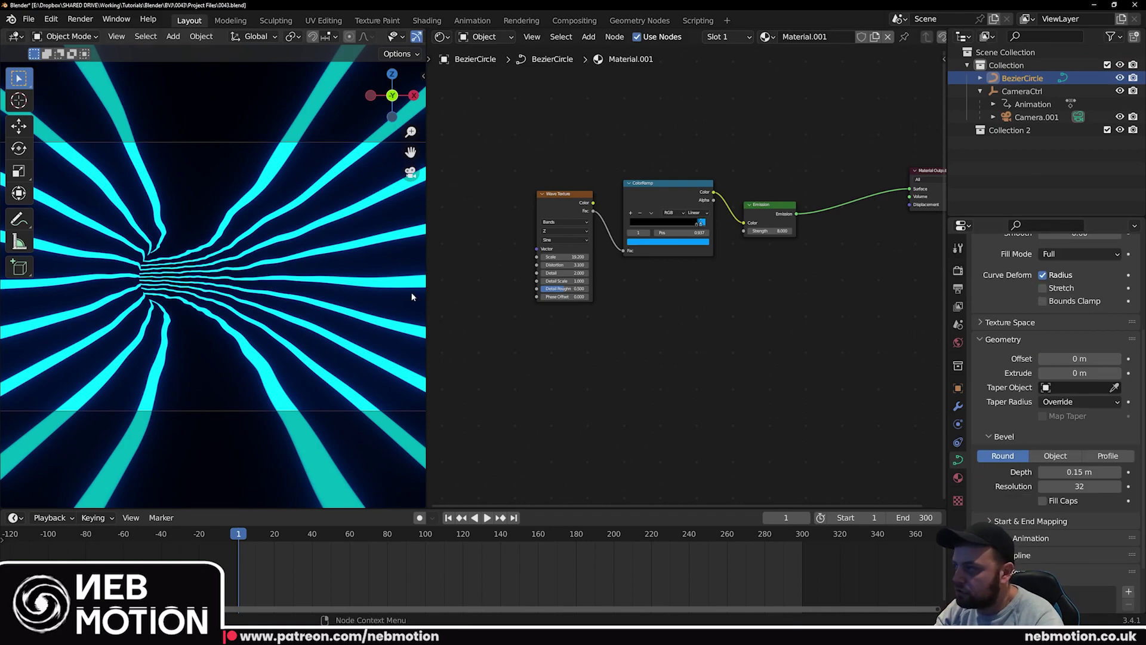
left_click_drag(1079, 471, 1143, 471)
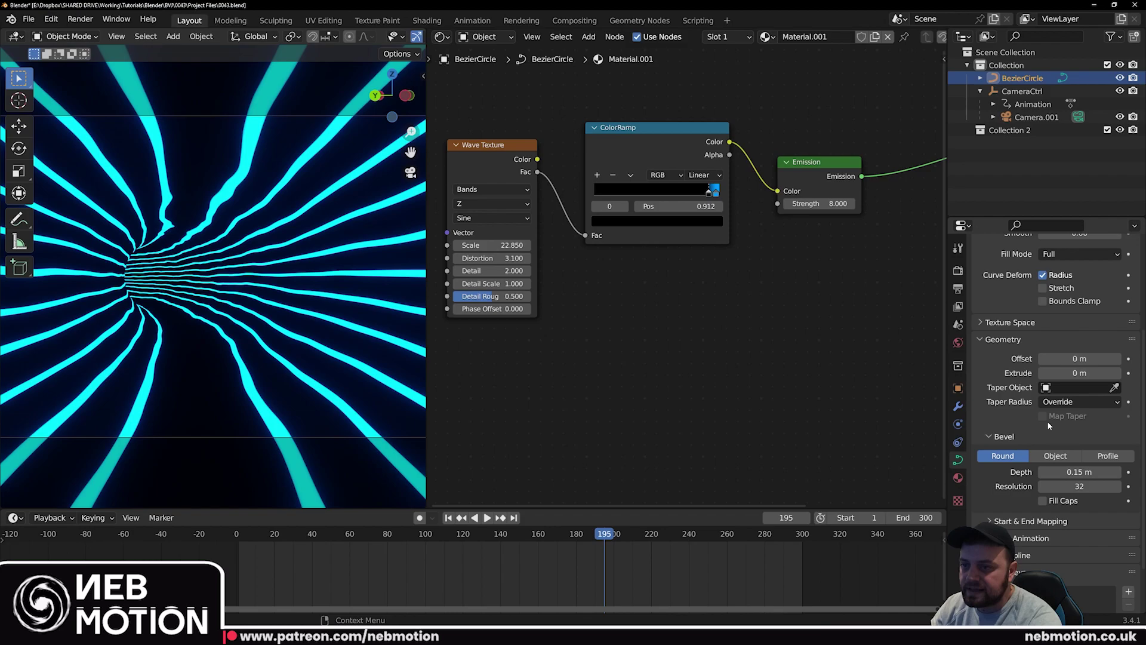
key("space")
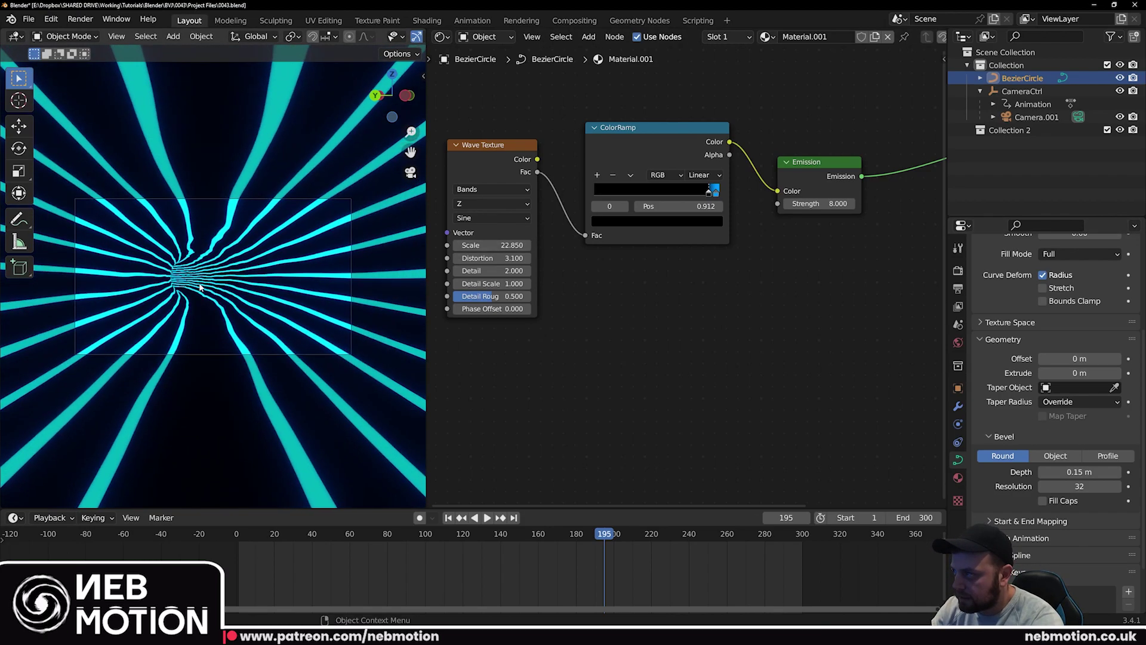
key("space")
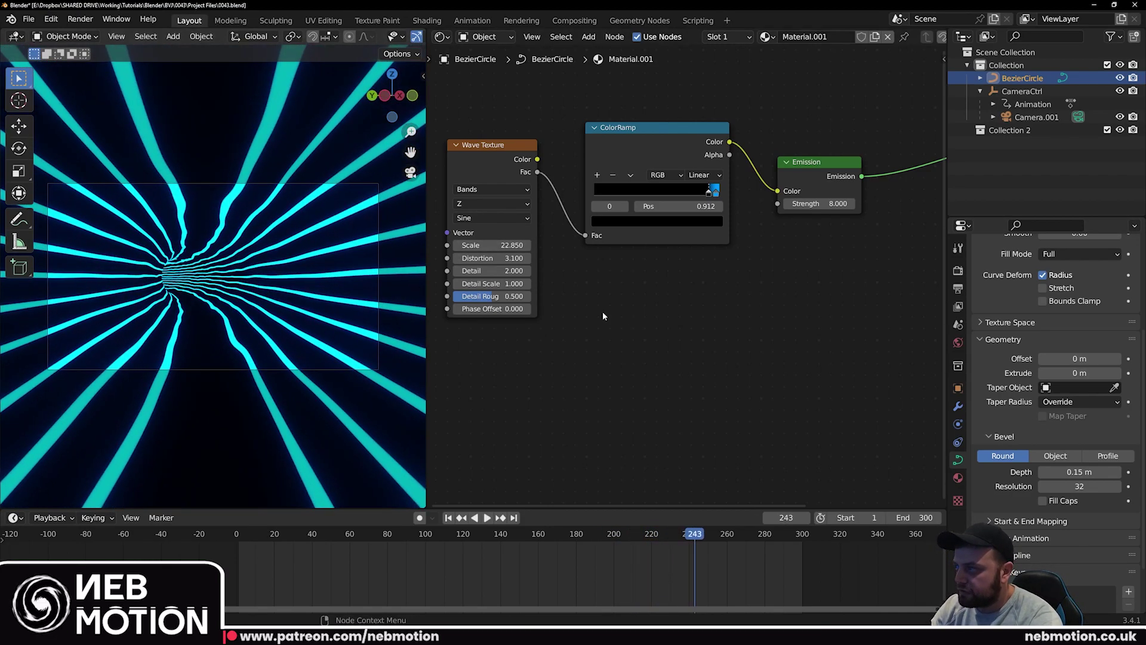
Tilt Camera.001 to a Y rotation of -32.6° and play back to check the angled view
left_click(1037, 117)
left_click(958, 389)
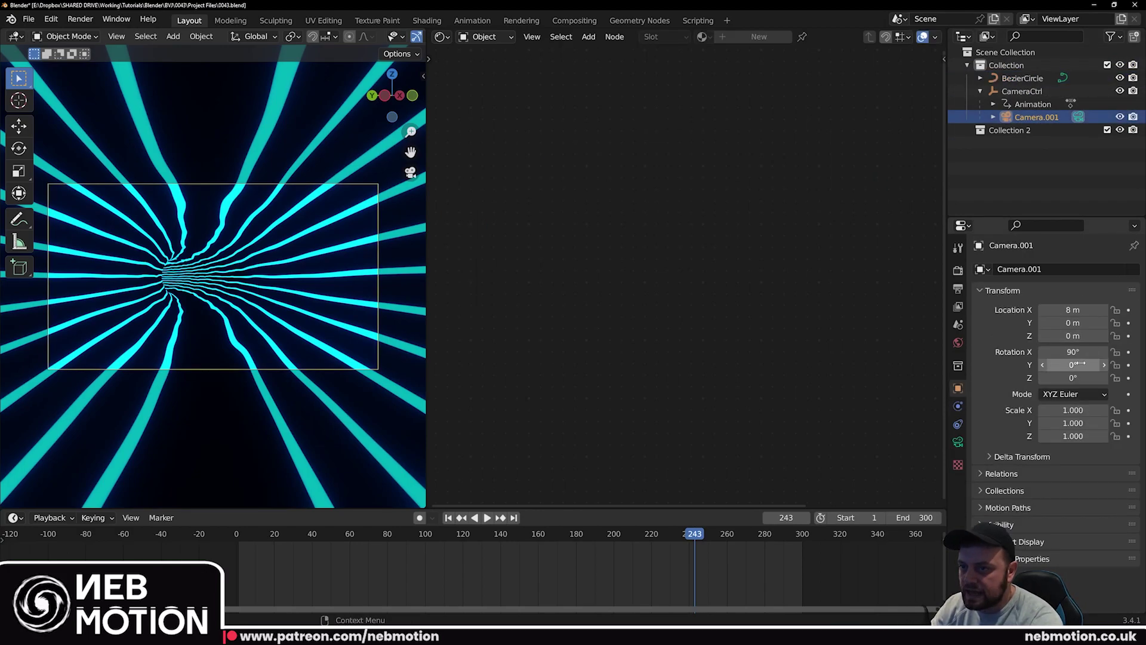
left_click_drag(1073, 364, 1032, 365)
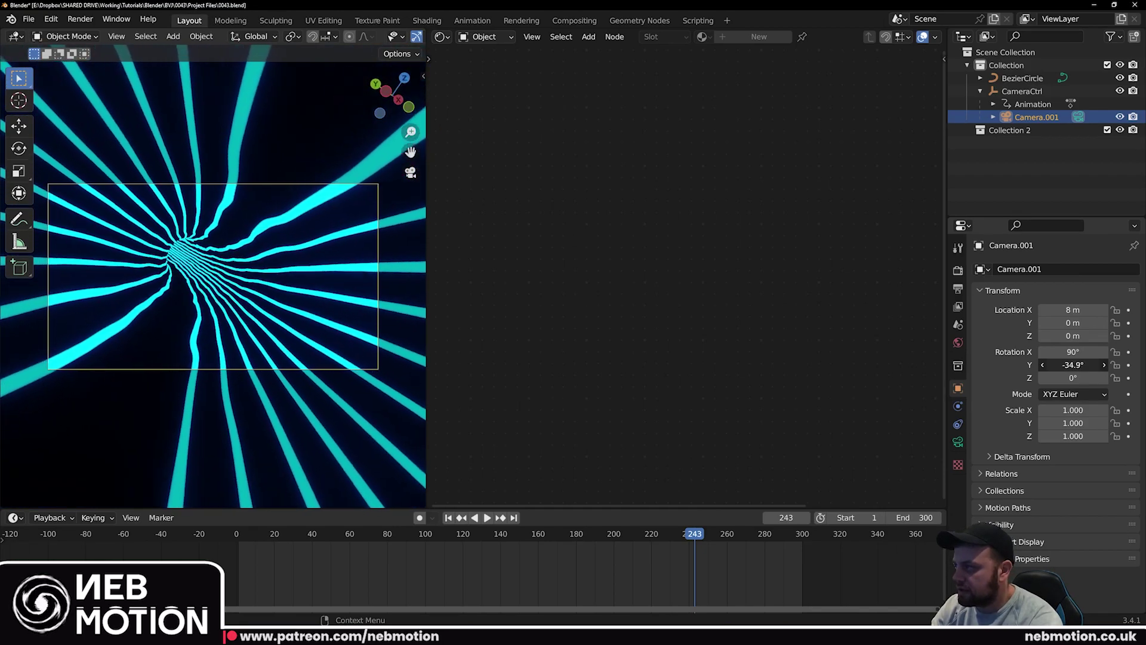
scroll(229, 275, "up", 2)
key("space")
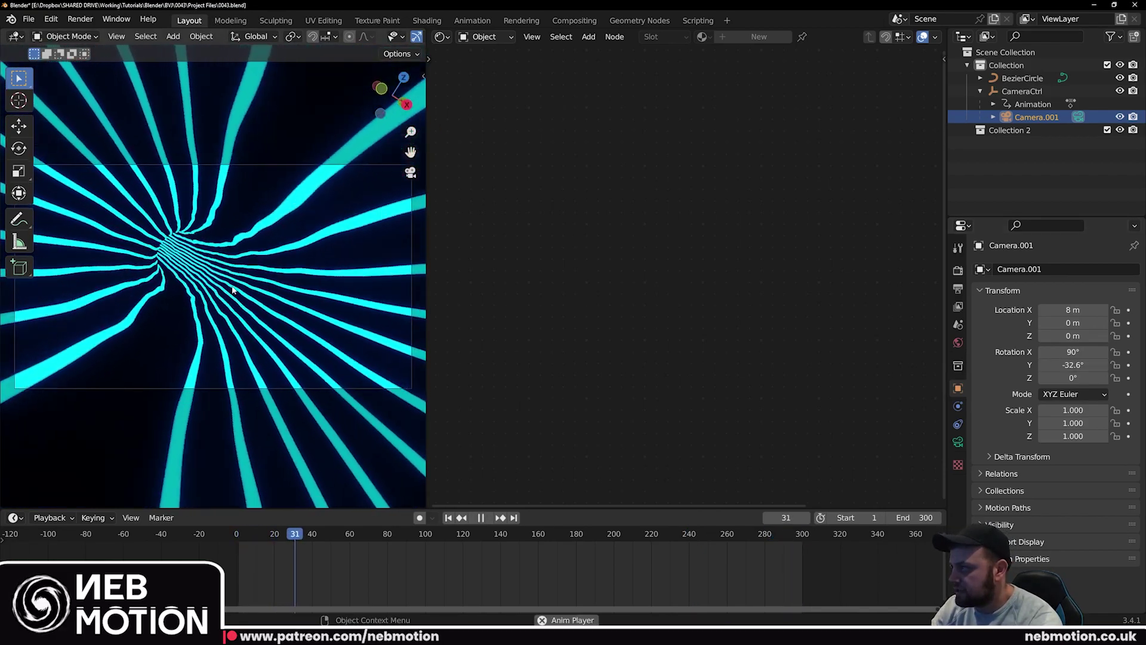
key("space")
scroll(233, 289, "down", 2)
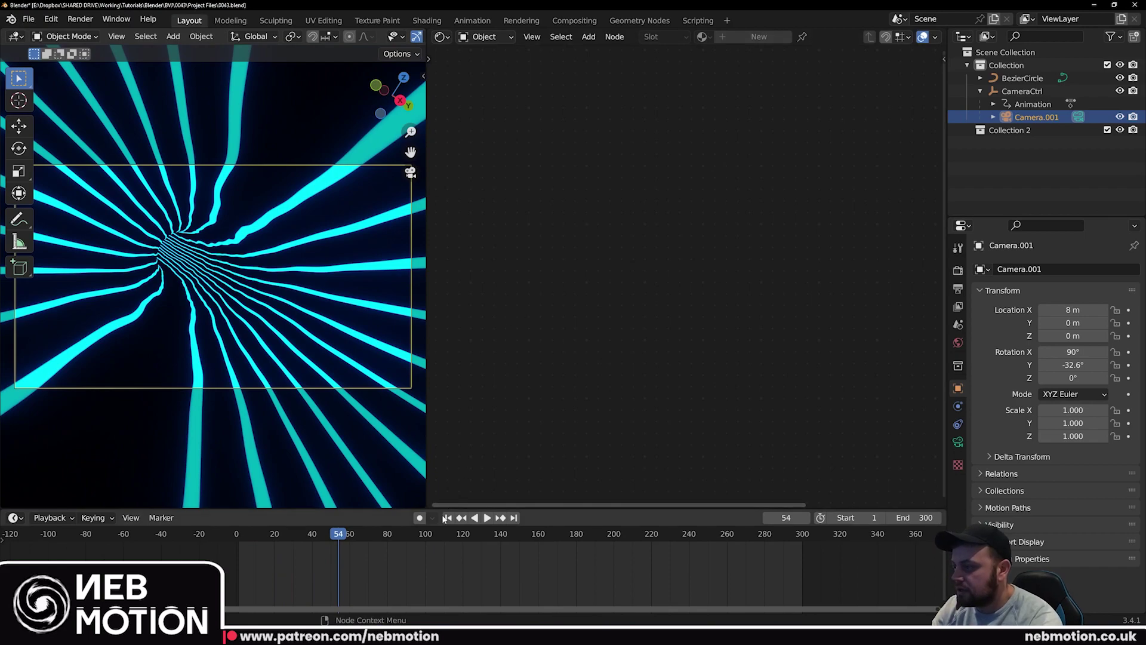
key("shift+Left")
scroll(365, 341, "up", 1)
scroll(365, 341, "down", 1)
left_click(958, 270)
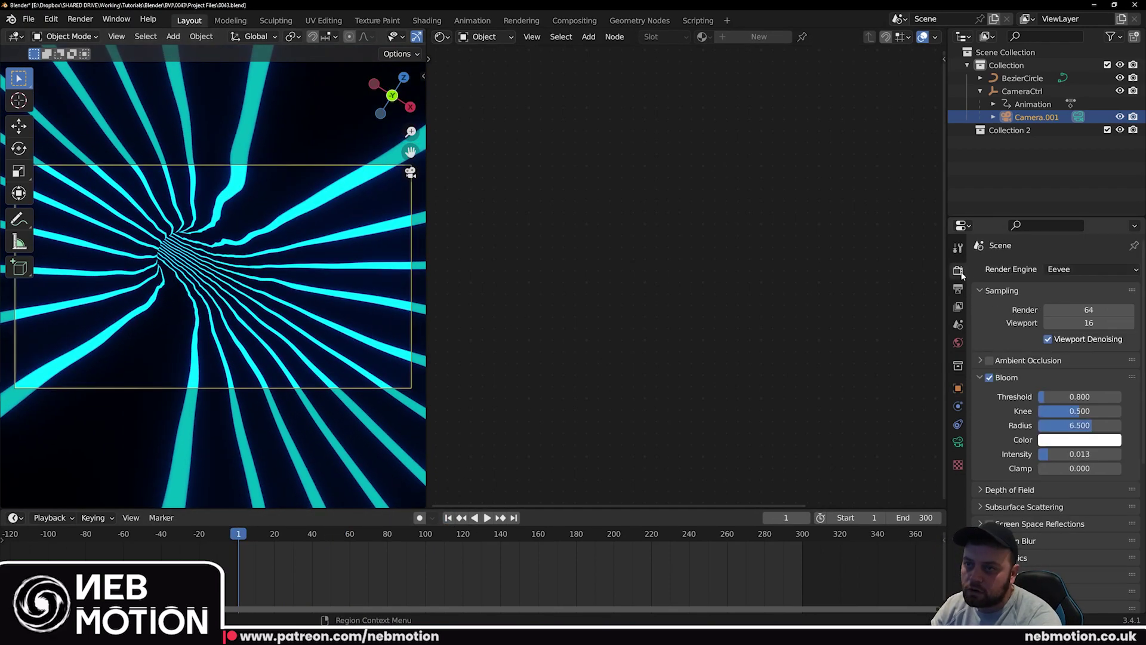
Set the render output folder to N:\TEMP\TEMP RENDERS\
left_click(958, 290)
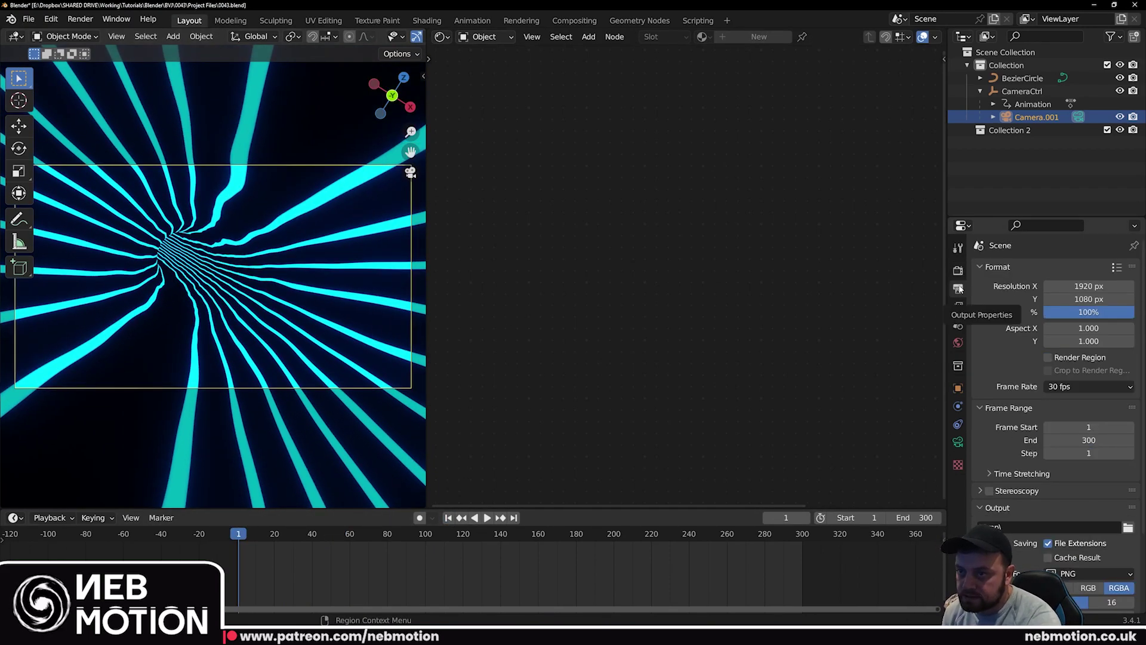
scroll(1016, 531, "down", 1)
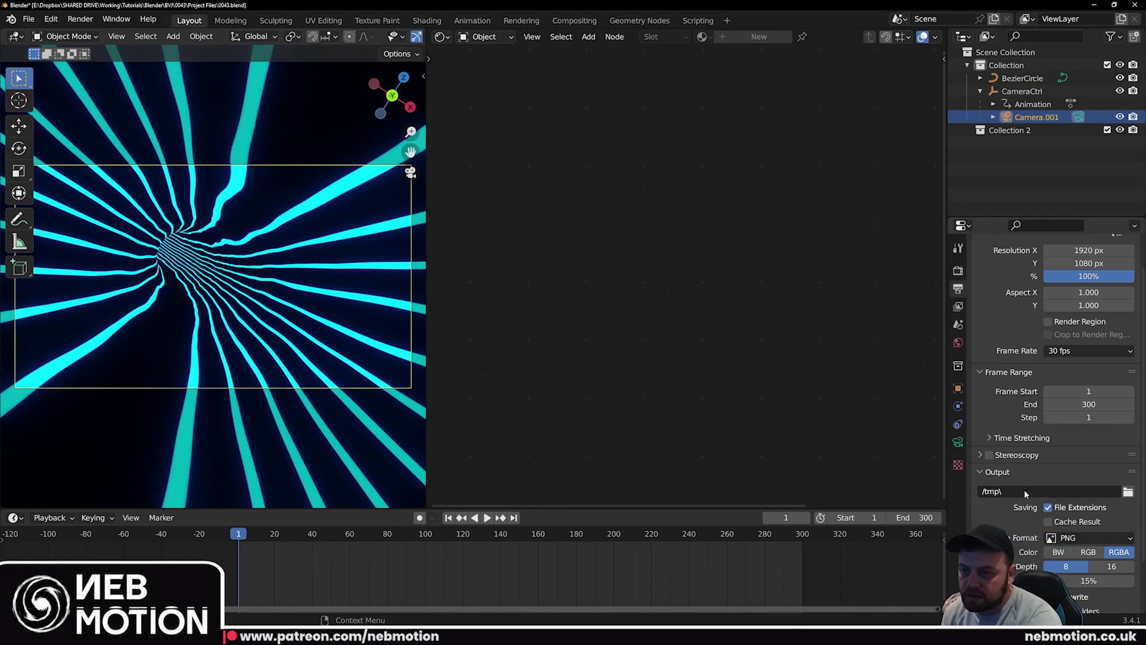
left_click(1127, 492)
left_click(280, 412)
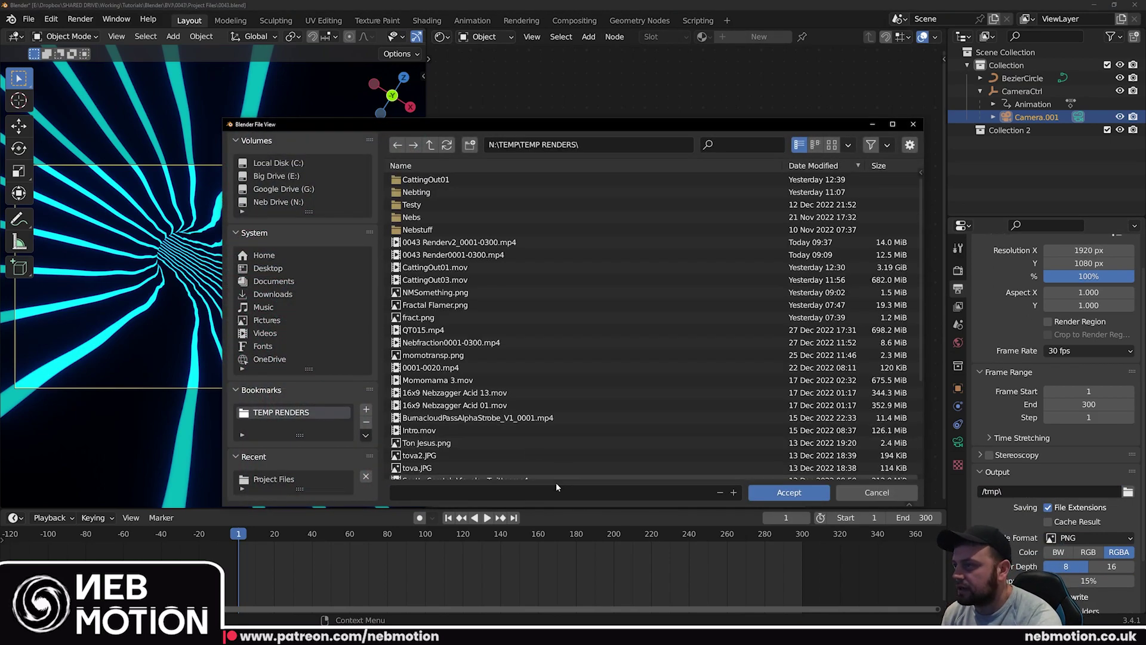
left_click(789, 491)
Set the output to FFmpeg Video in an MPEG-4 container at Perceptually Lossless quality
left_click(1090, 537)
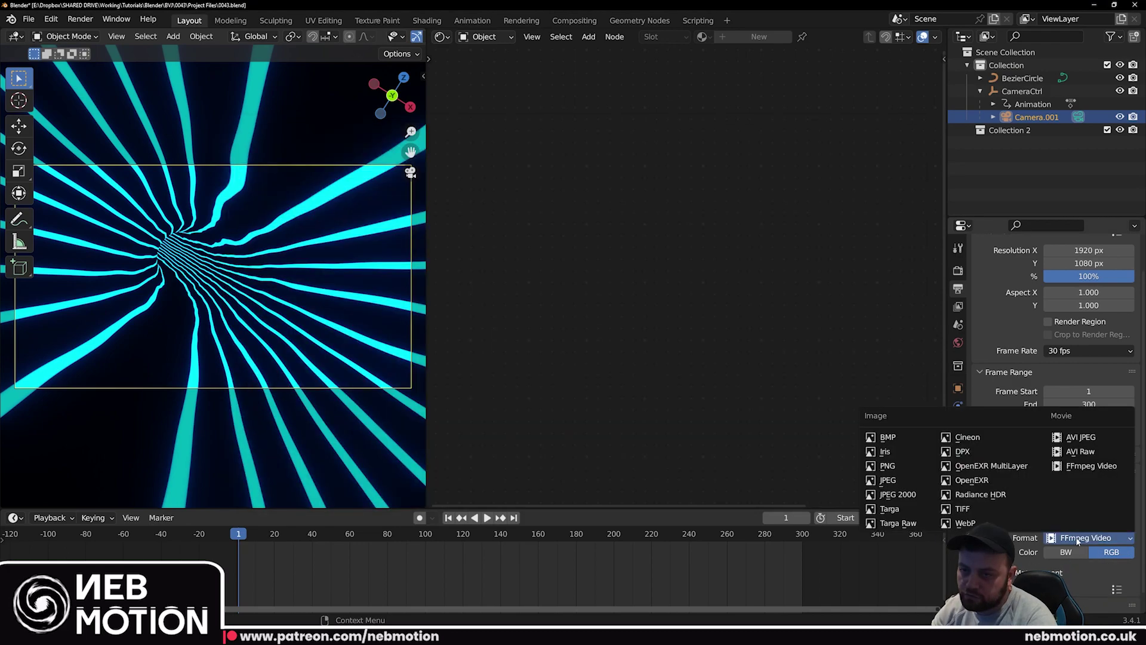
left_click(1083, 465)
scroll(1074, 537, "down", 1)
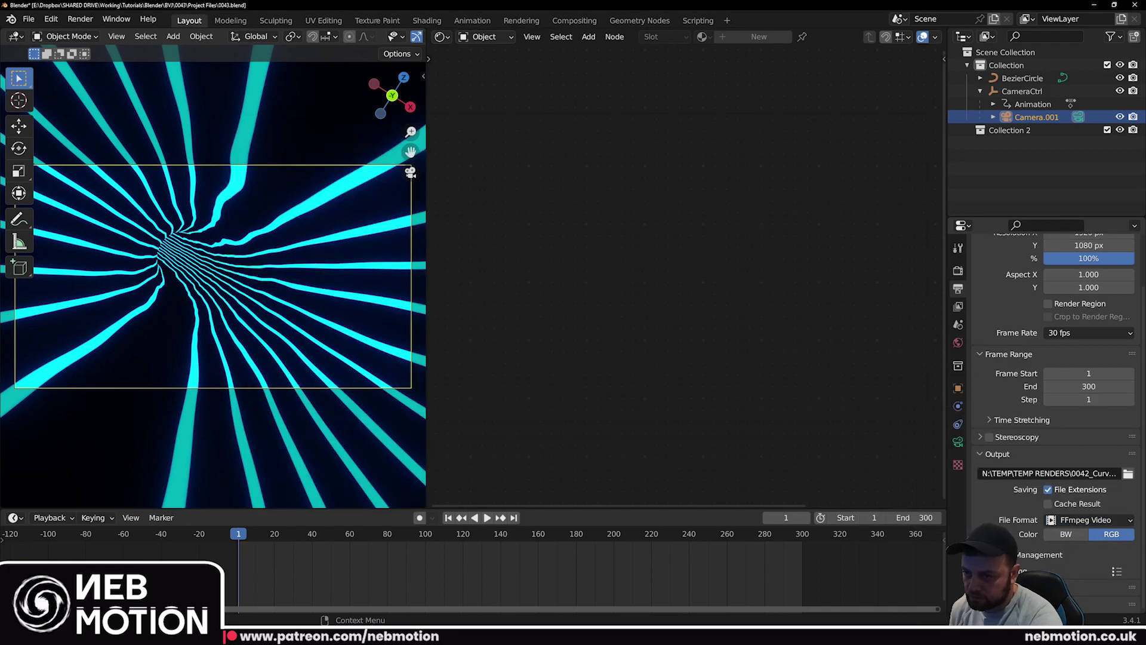
left_click(1092, 590)
left_click(1063, 546)
scroll(1070, 503, "down", 5)
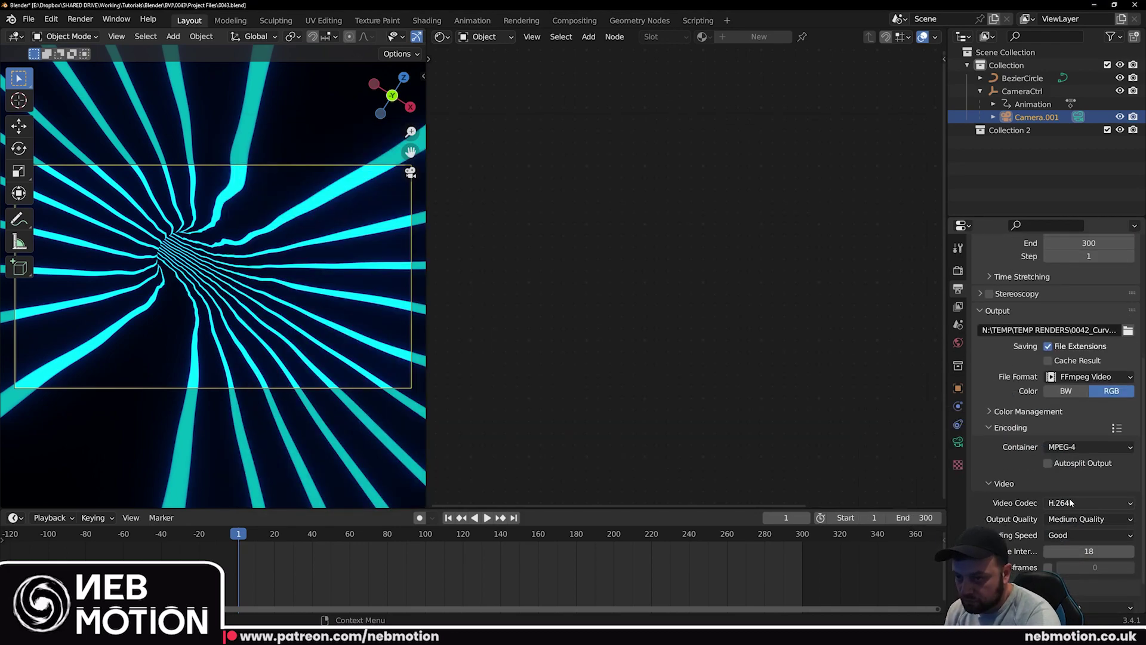
left_click(1058, 515)
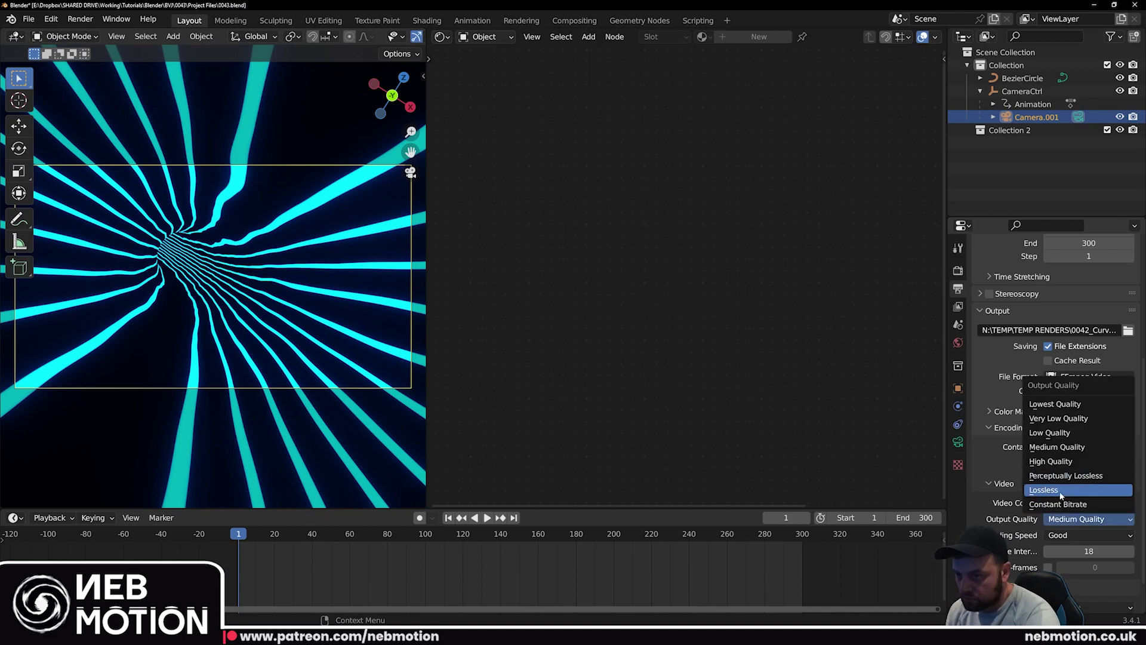
left_click(1065, 475)
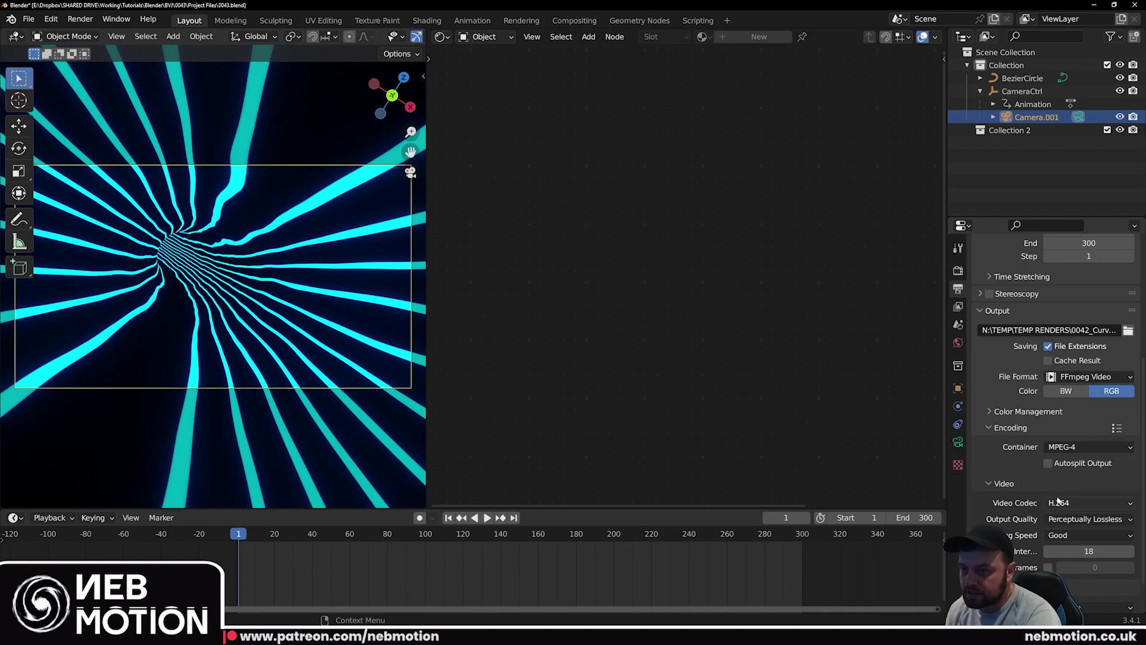
scroll(1065, 478, "down", 2)
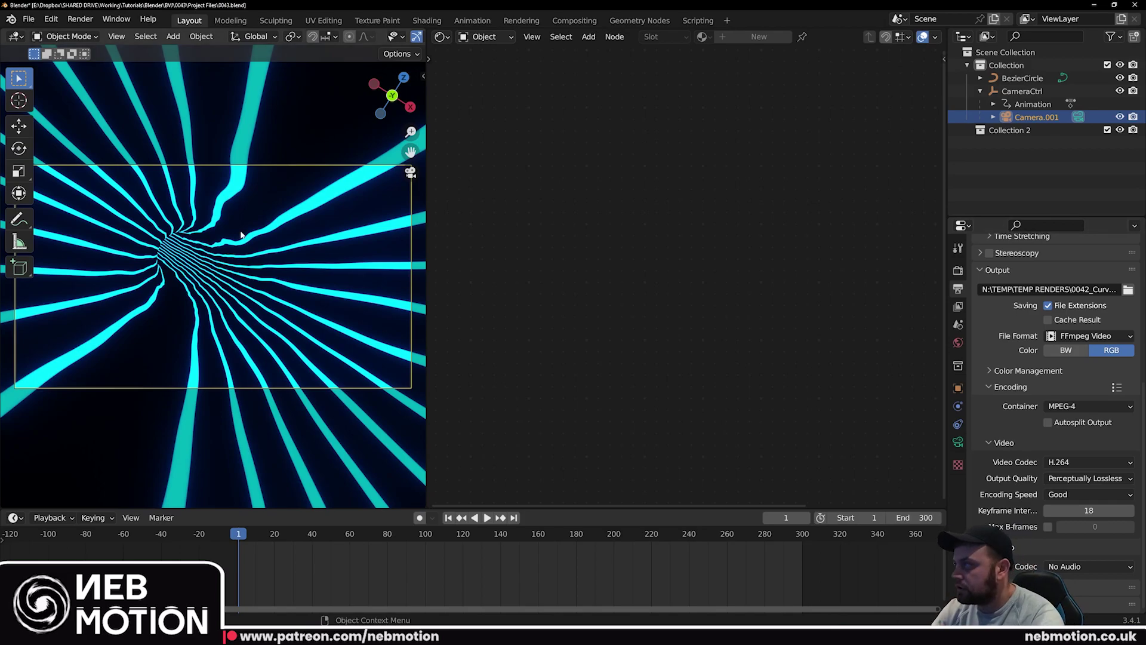
Open the Render menu to render the tunnel animation
left_click(80, 19)
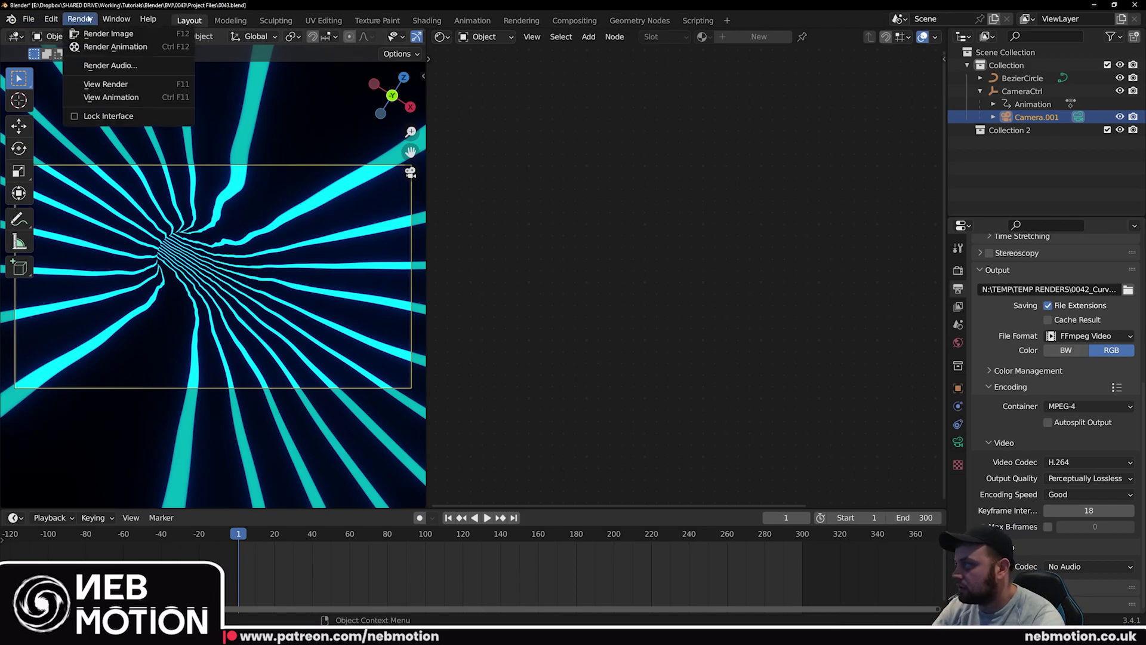